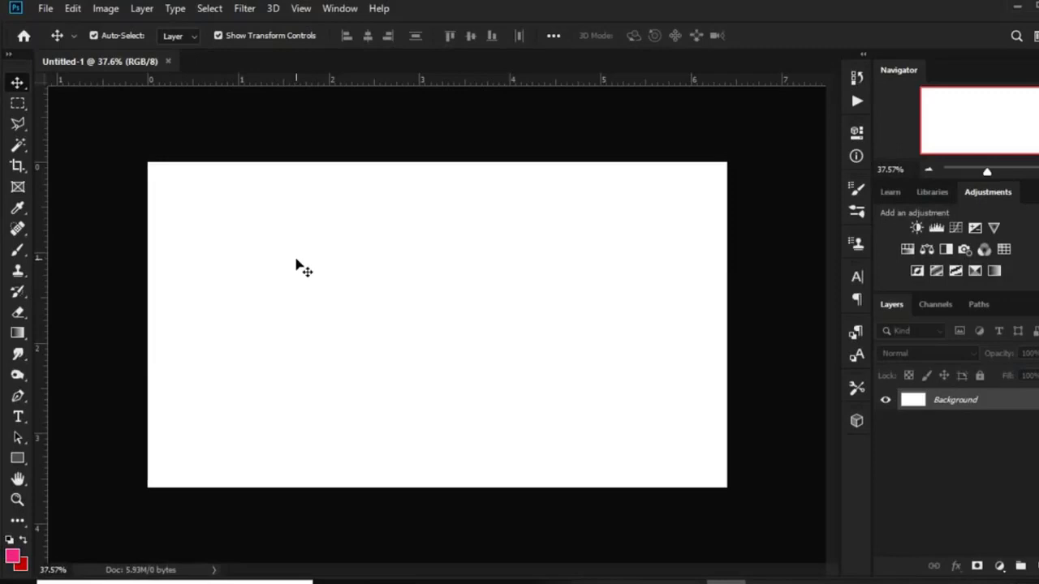
# Step: Check the image size and keep it at 1920×1080
pyautogui.click(102, 9)
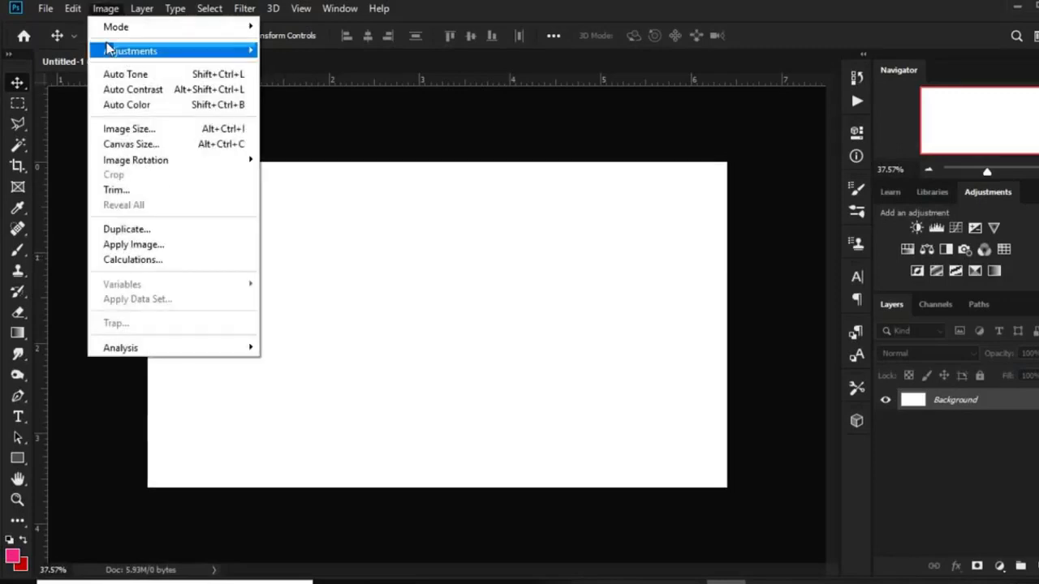
pyautogui.click(114, 128)
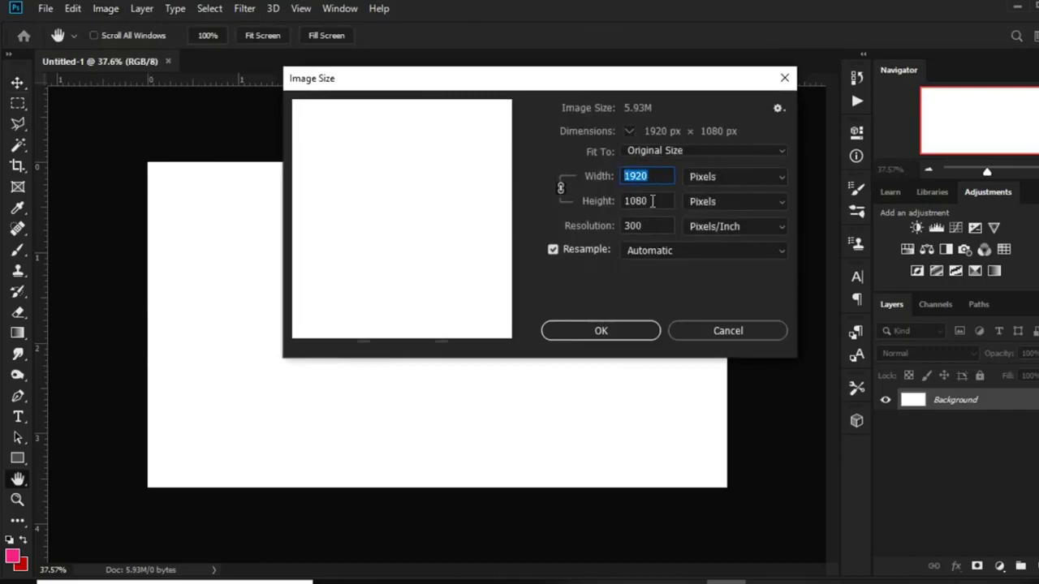
pyautogui.press('Tab')
pyautogui.press('Tab')
pyautogui.click(615, 331)
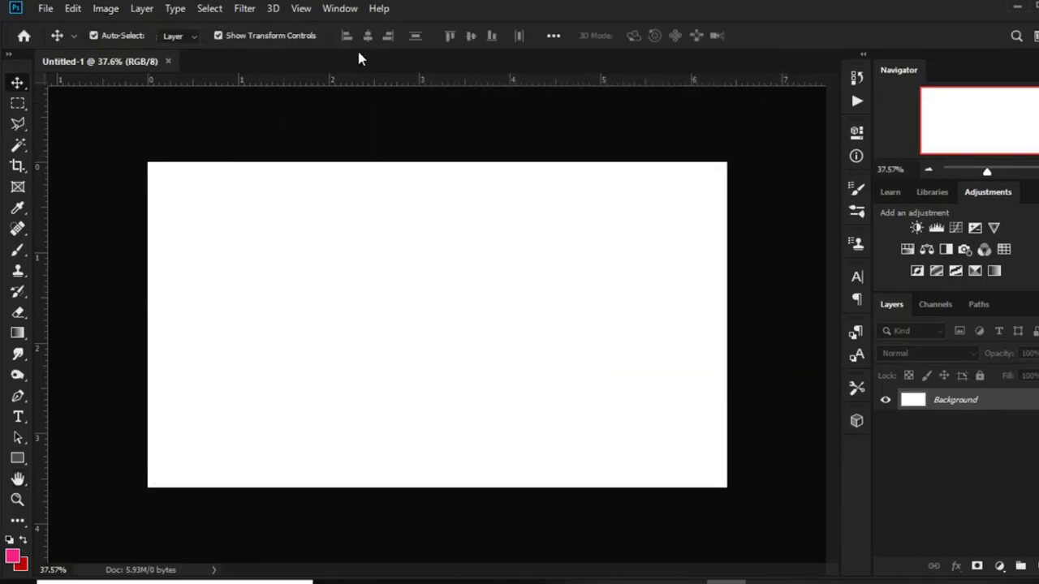
# Step: Add a horizontal guide across the lower canvas and create a new empty Layer 1
pyautogui.moveTo(362, 81); pyautogui.dragTo(370, 400)
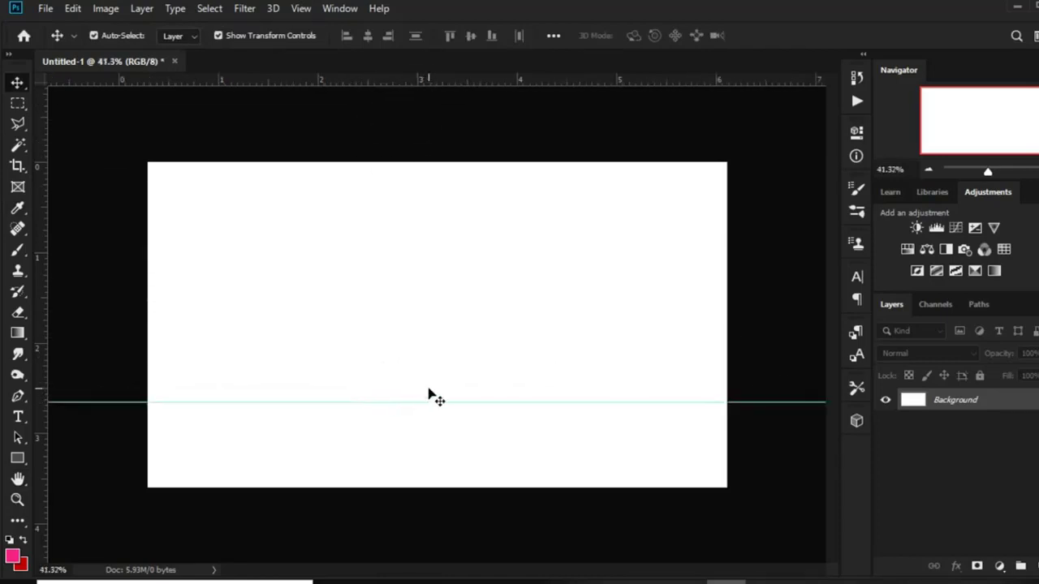
pyautogui.scroll(1, 429, 397)
pyautogui.scroll(1, 428, 397)
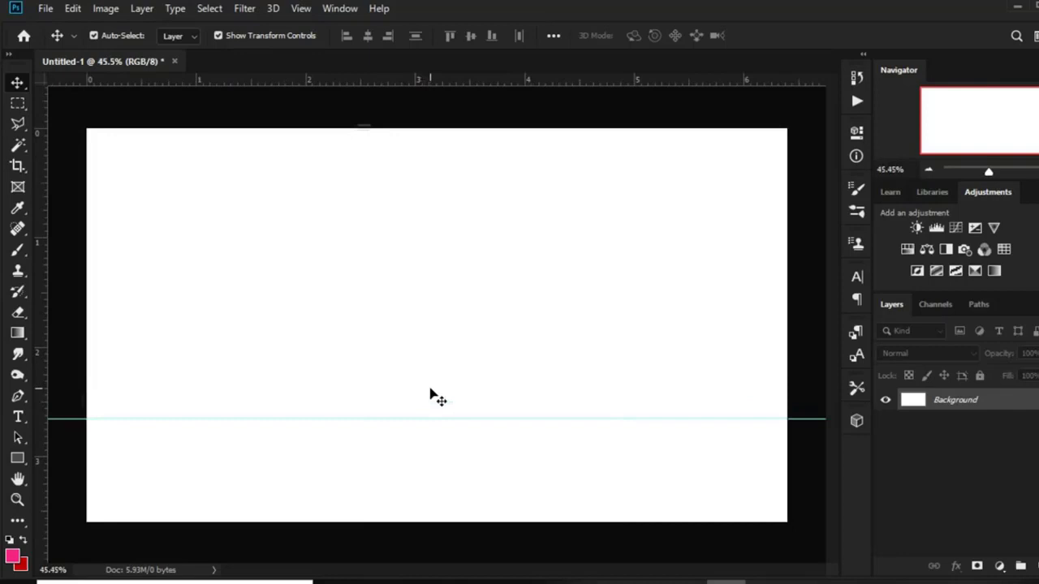
pyautogui.click(18, 398)
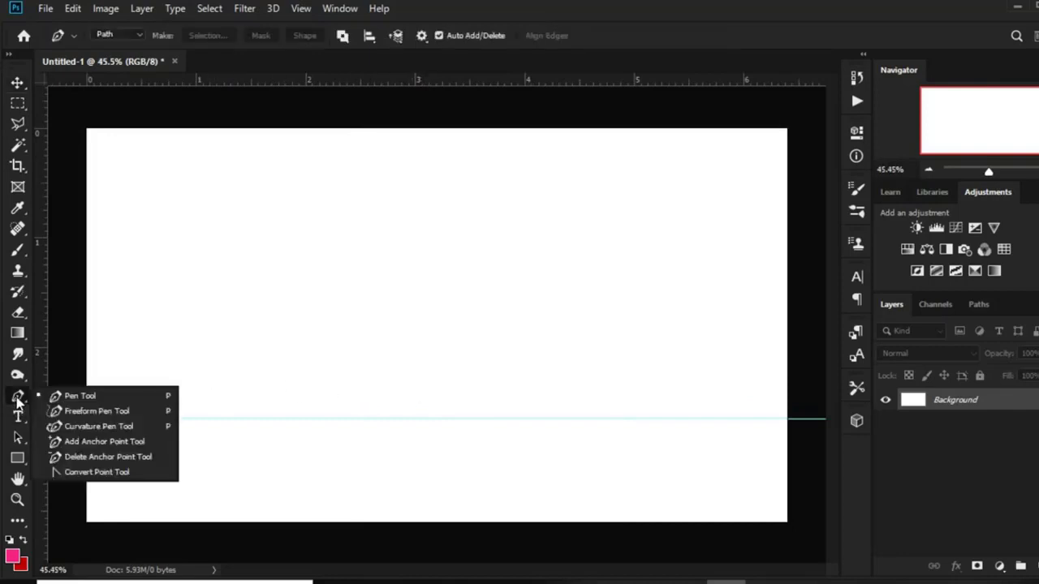
pyautogui.click(70, 397)
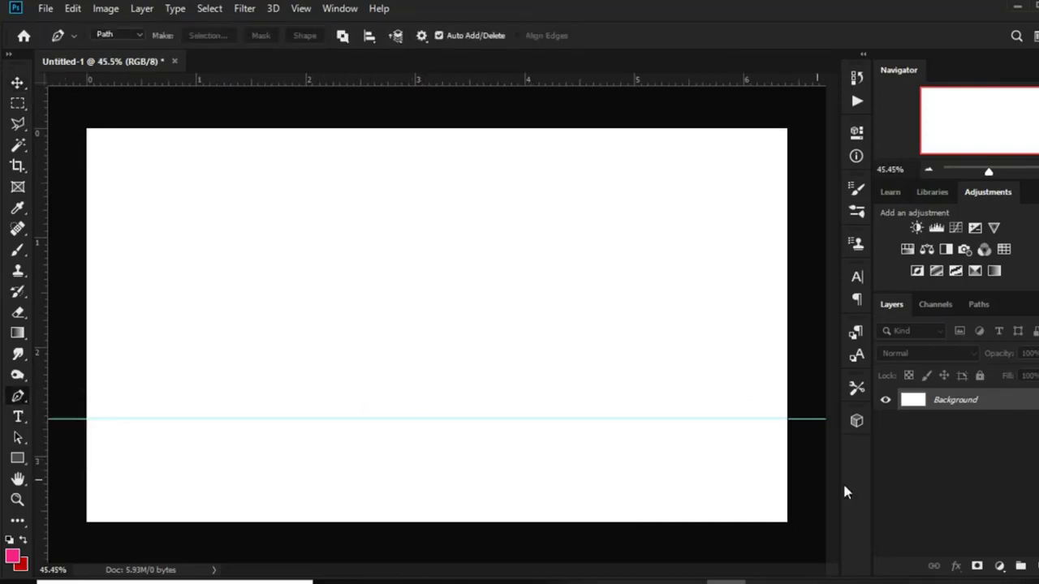
pyautogui.hotkey('ctrl', 'shift', 'alt', 'n')
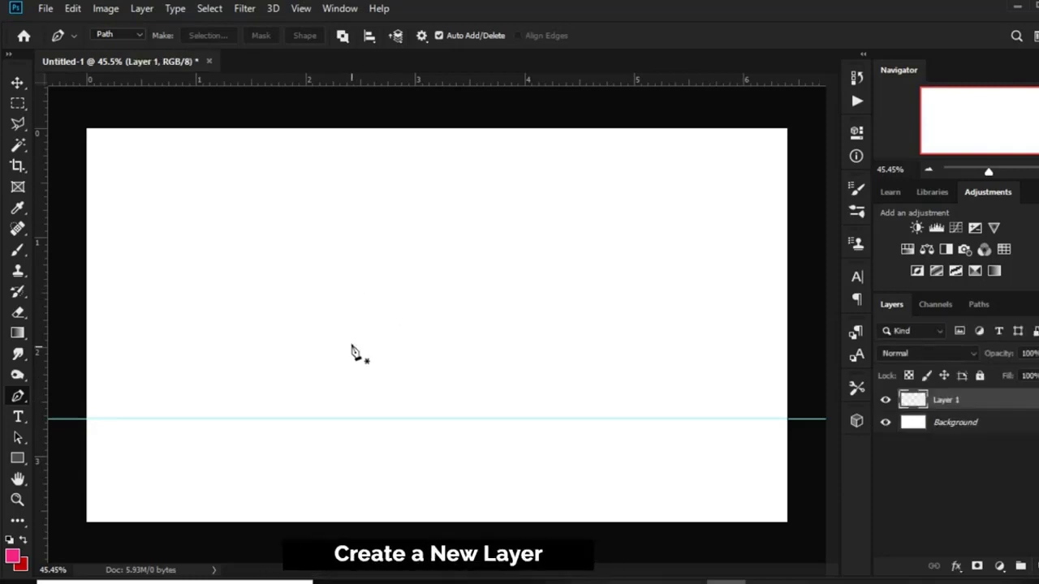
pyautogui.hotkey('ctrl', '+')
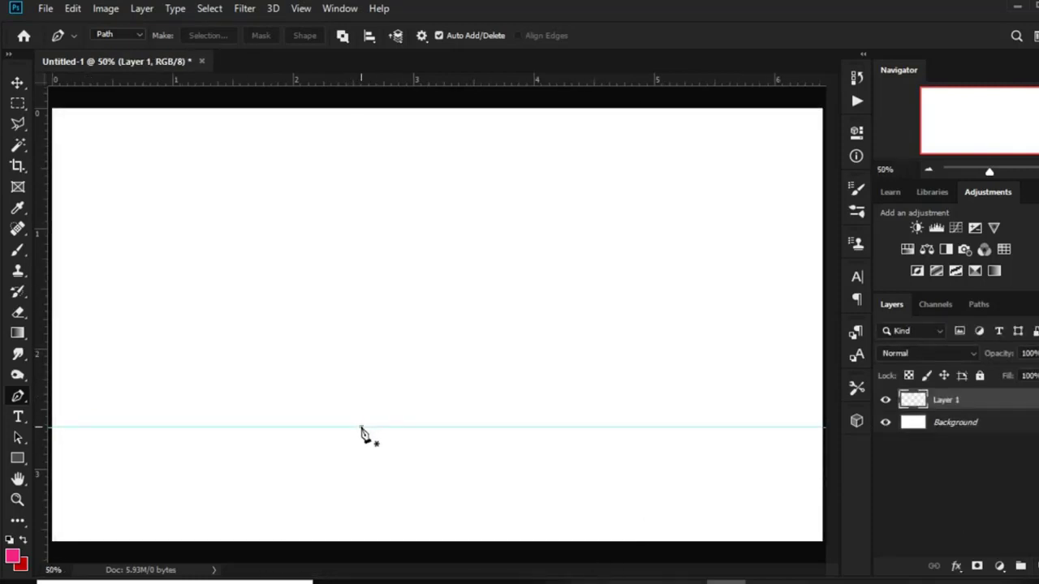
# Step: Start the frame outline with anchors on the guide and at the top-left and top-right corners
pyautogui.click(362, 427)
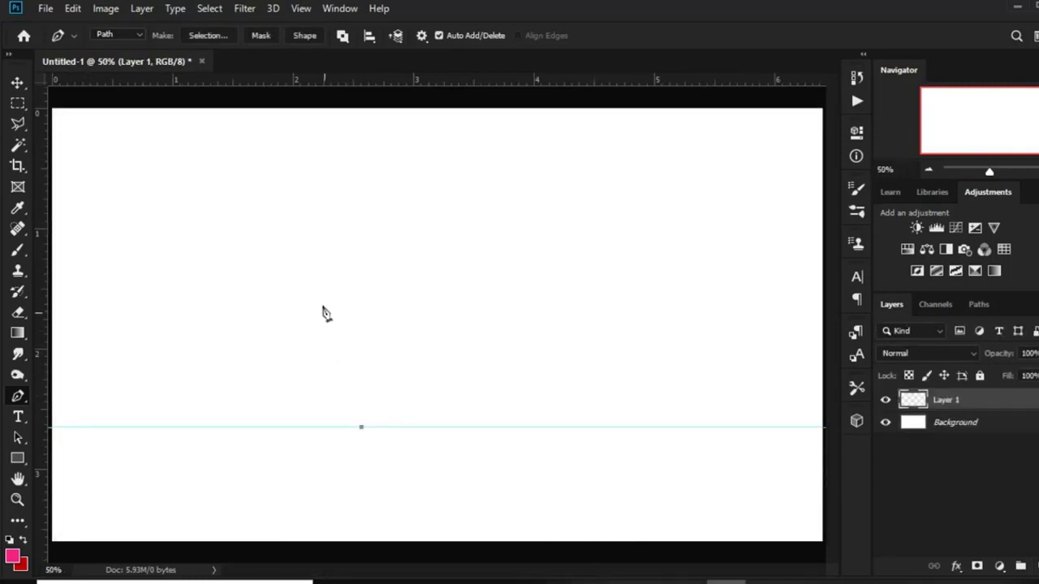
pyautogui.click(343, 261)
pyautogui.click(517, 258)
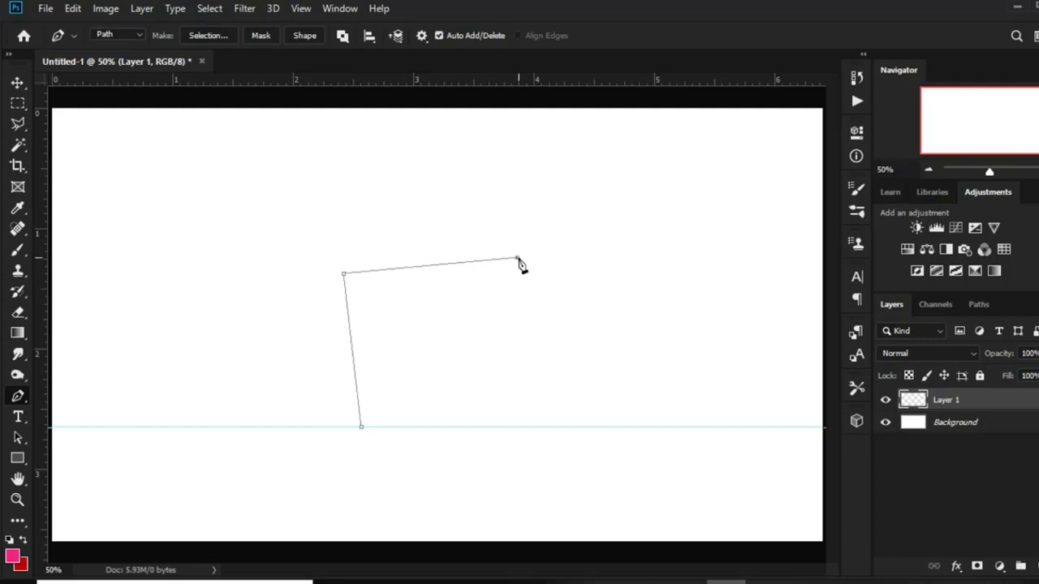
pyautogui.moveTo(518, 258); pyautogui.dragTo(520, 251)
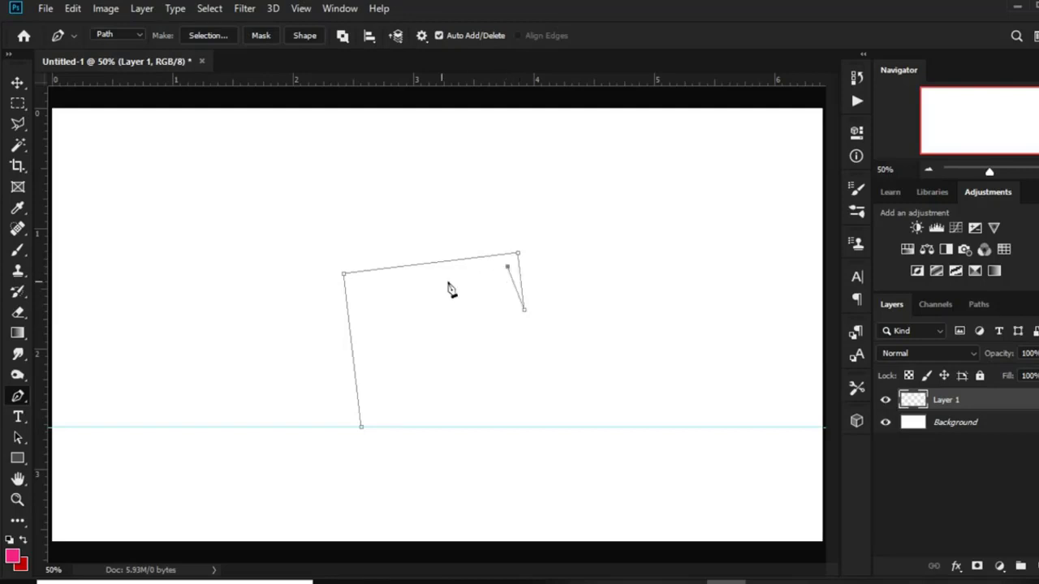
# Step: Add the inner-edge anchors and close the angular frame path at its start
pyautogui.click(364, 286)
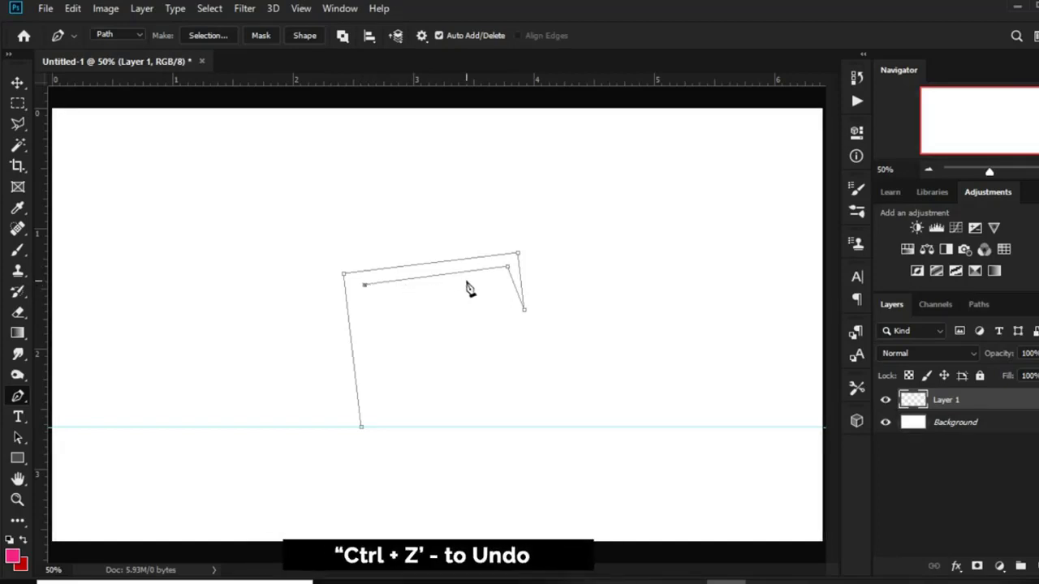
pyautogui.hotkey('ctrl', 'z')
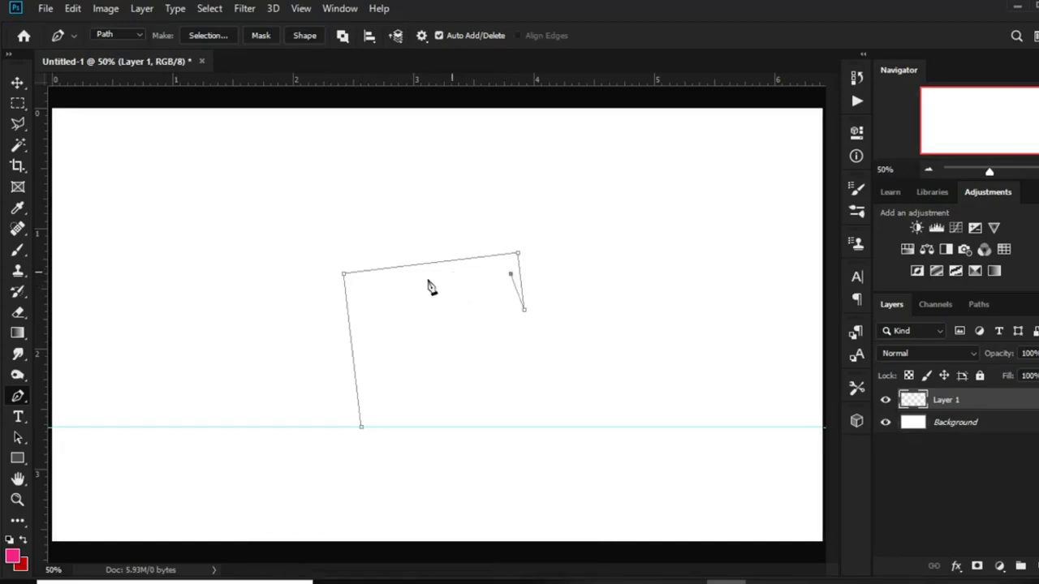
pyautogui.click(366, 294)
pyautogui.click(367, 414)
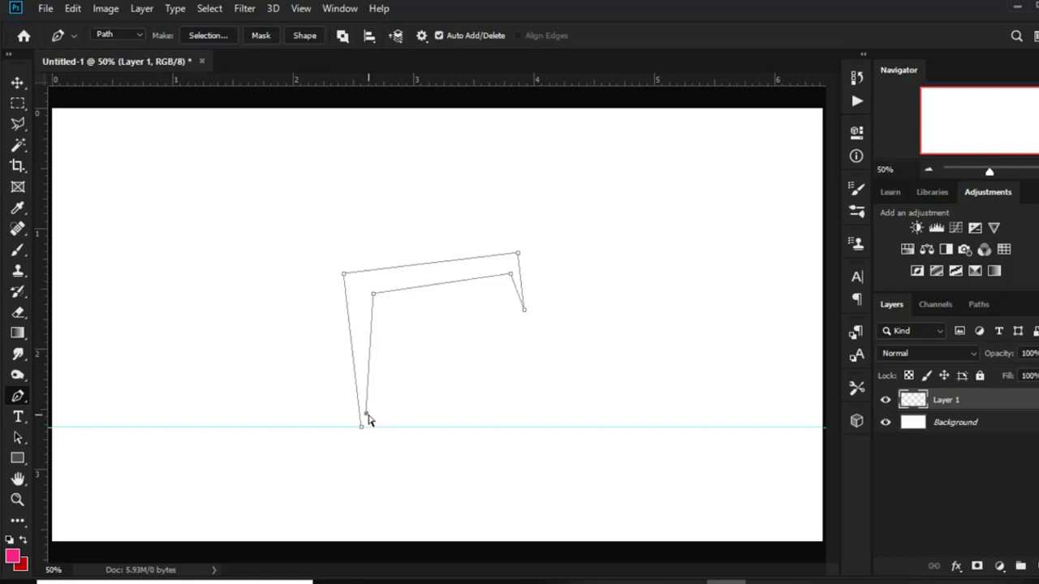
pyautogui.moveTo(366, 415); pyautogui.dragTo(372, 418)
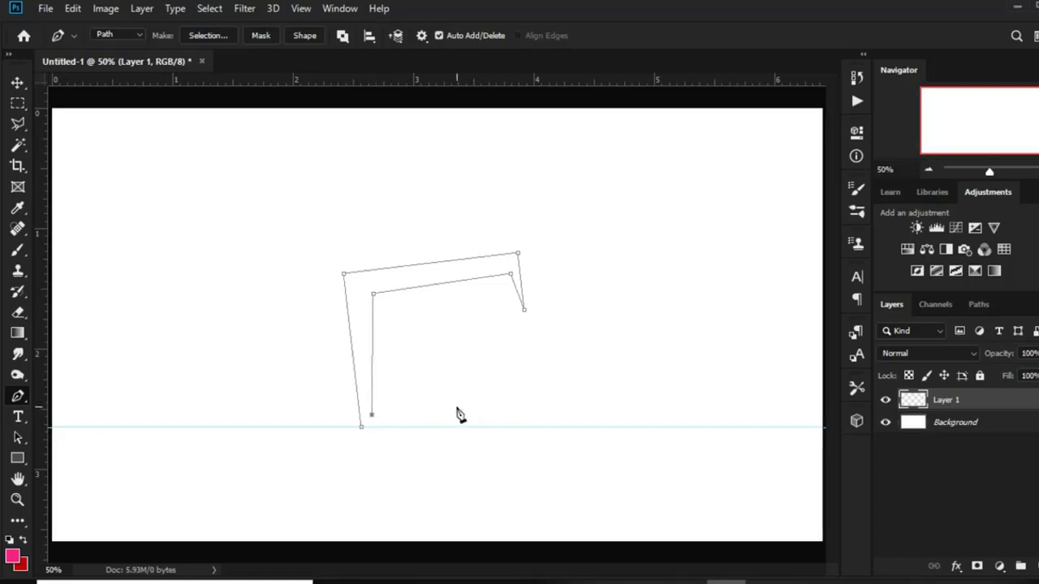
pyautogui.moveTo(452, 408); pyautogui.dragTo(452, 397)
pyautogui.moveTo(523, 311); pyautogui.dragTo(519, 316)
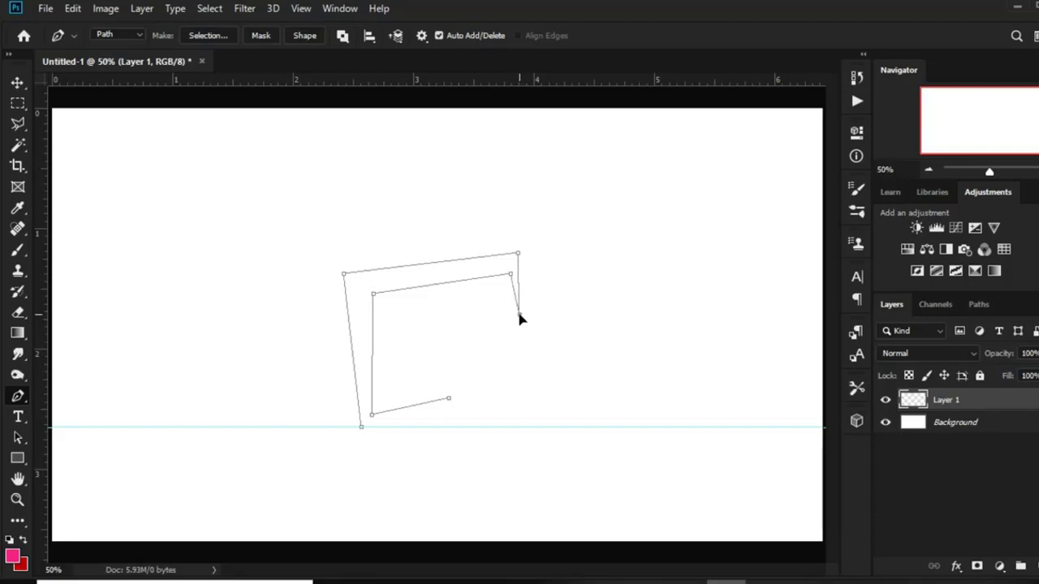
pyautogui.click(362, 427)
# Step: Convert the frame path into a selection with 0 px feather
pyautogui.rightClick(354, 306)
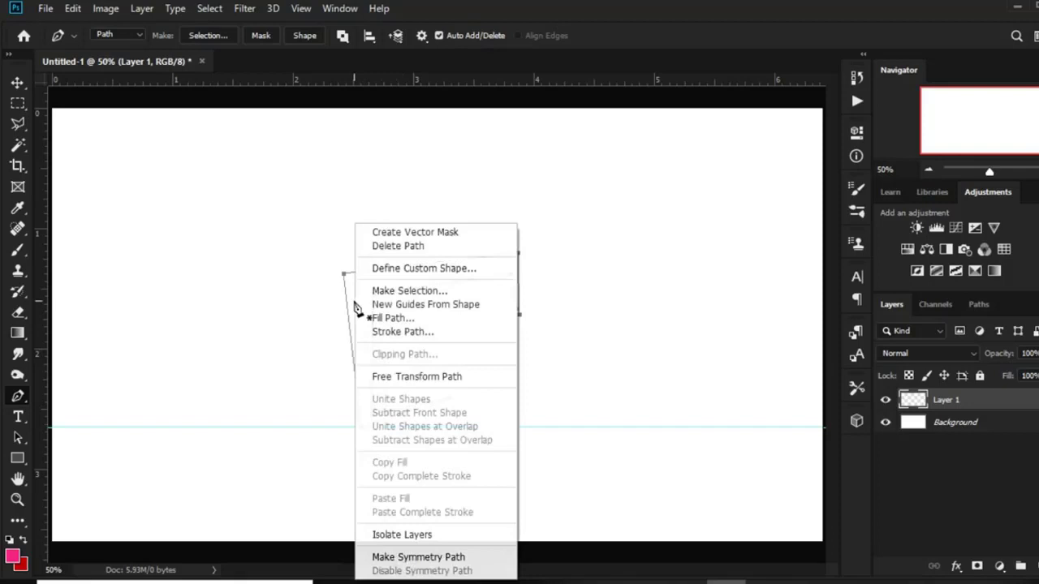
pyautogui.click(406, 291)
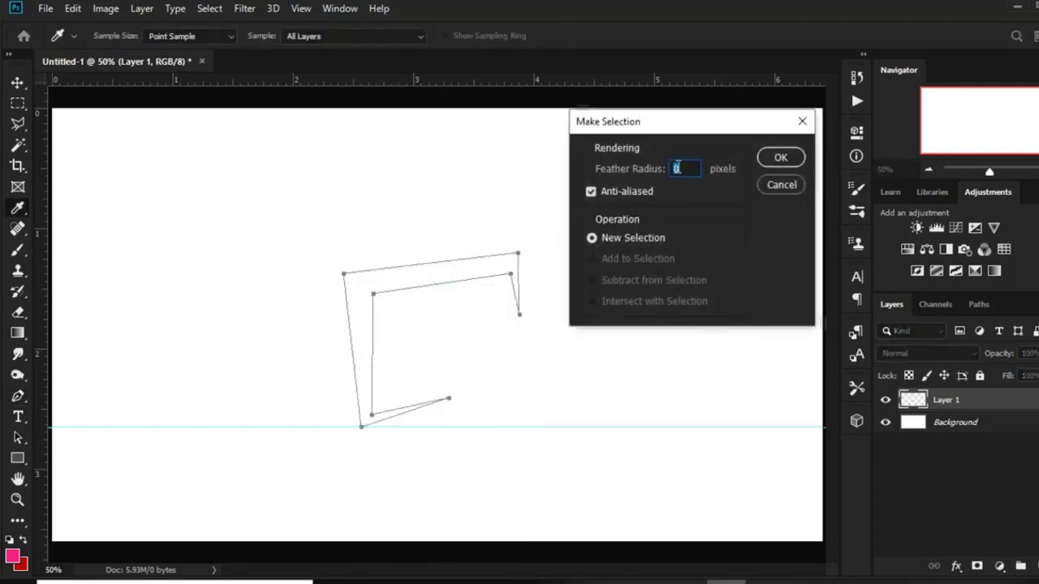
pyautogui.click(777, 156)
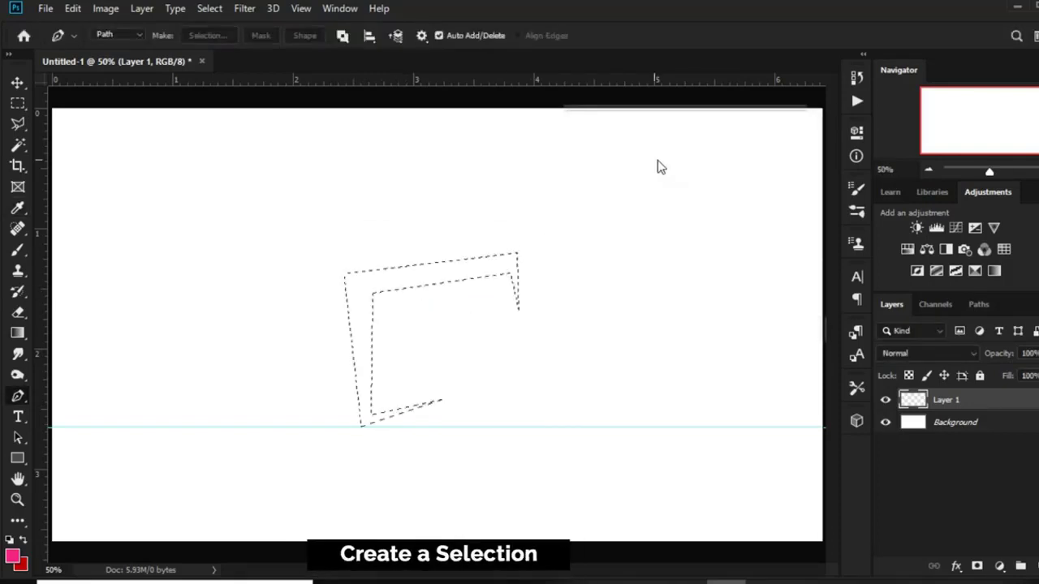
pyautogui.click(18, 104)
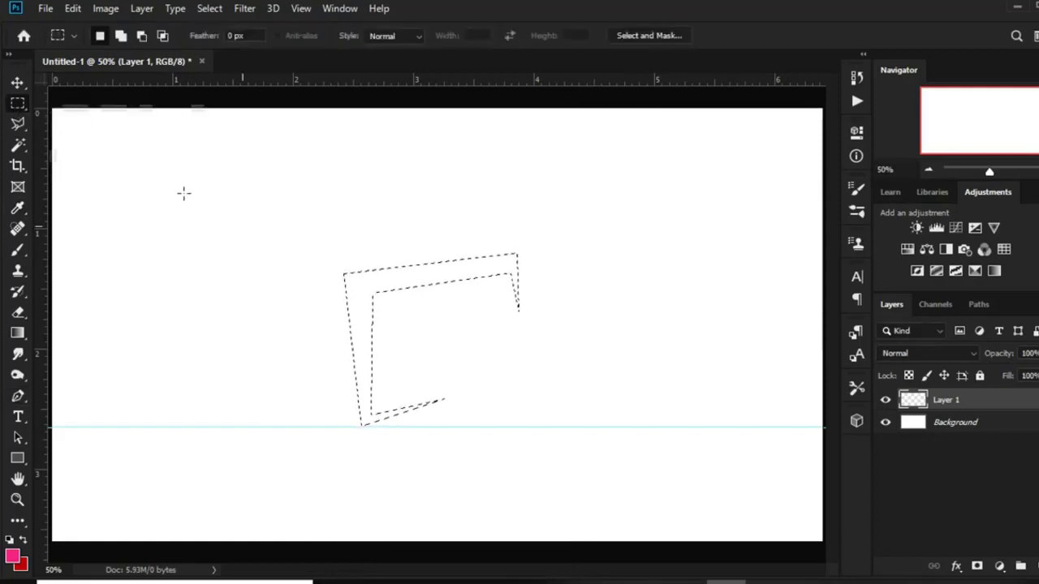
# Step: Fill the selection with teal colour #1e9ea9 copied from the notes
pyautogui.rightClick(441, 275)
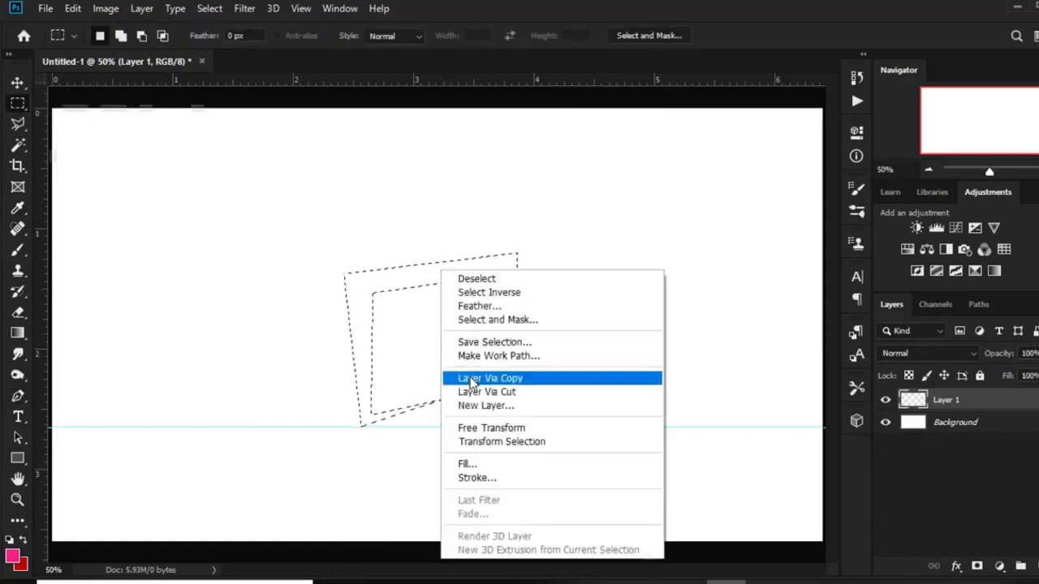
pyautogui.click(471, 469)
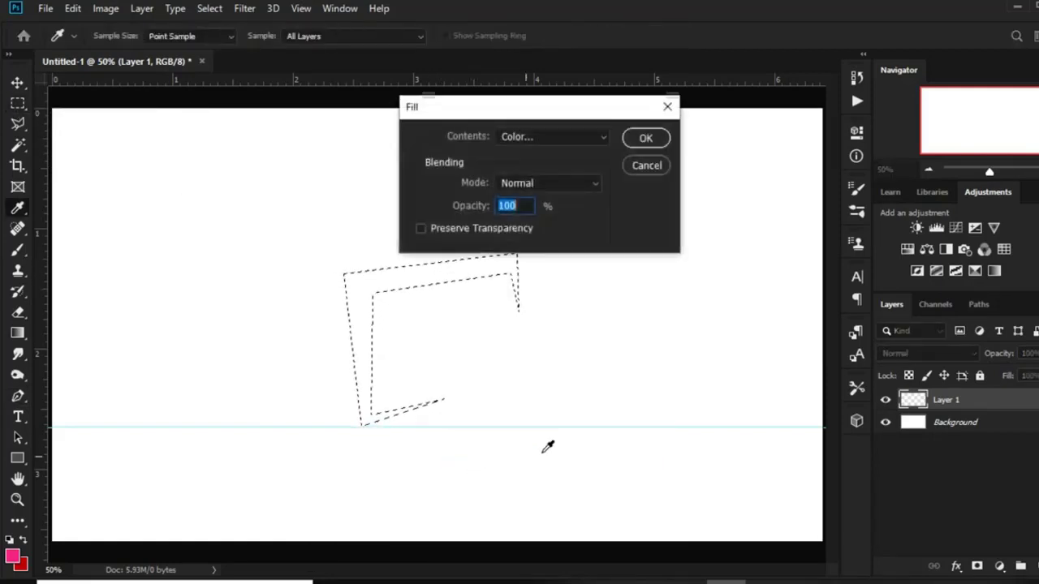
pyautogui.click(767, 581)
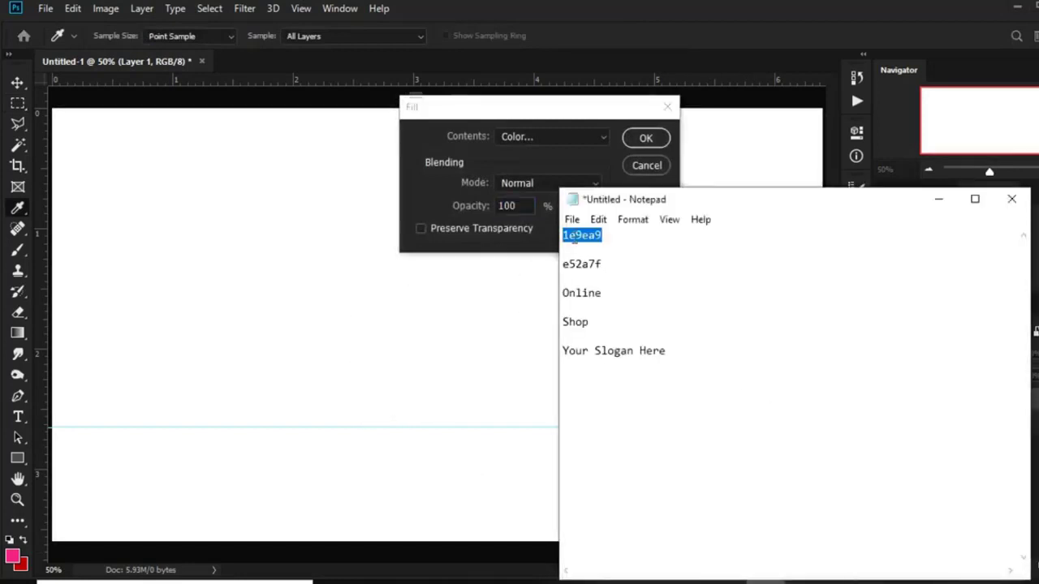
pyautogui.rightClick(569, 236)
pyautogui.click(626, 292)
pyautogui.rightClick(581, 234)
pyautogui.click(623, 291)
pyautogui.click(562, 119)
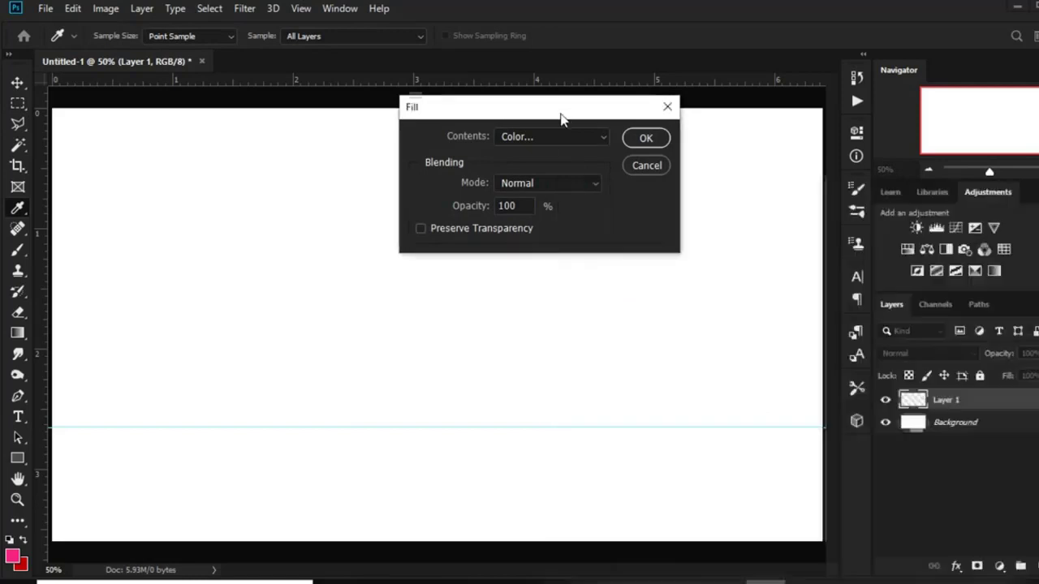
pyautogui.click(559, 136)
pyautogui.click(564, 176)
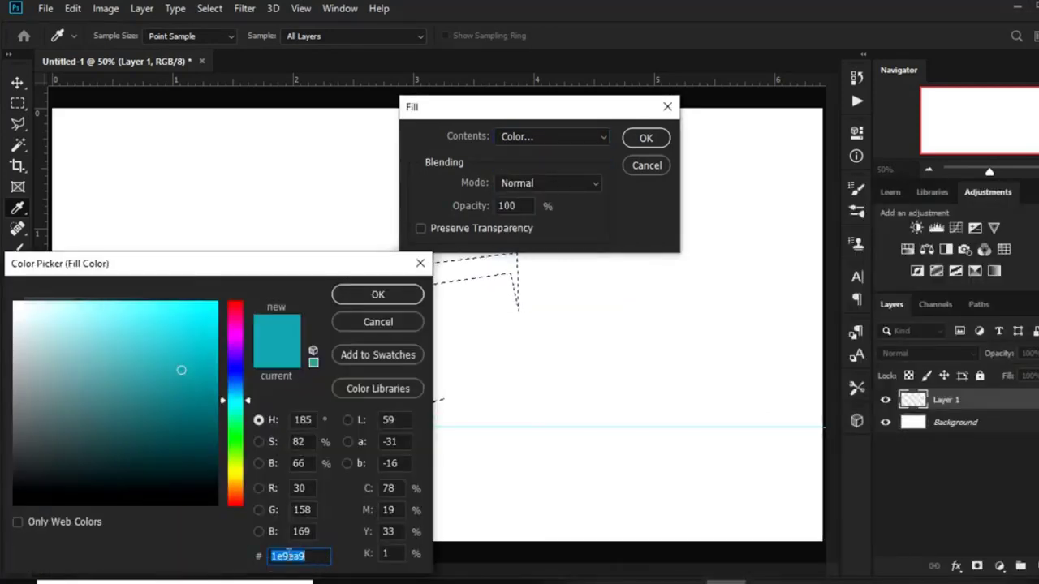
pyautogui.click(358, 298)
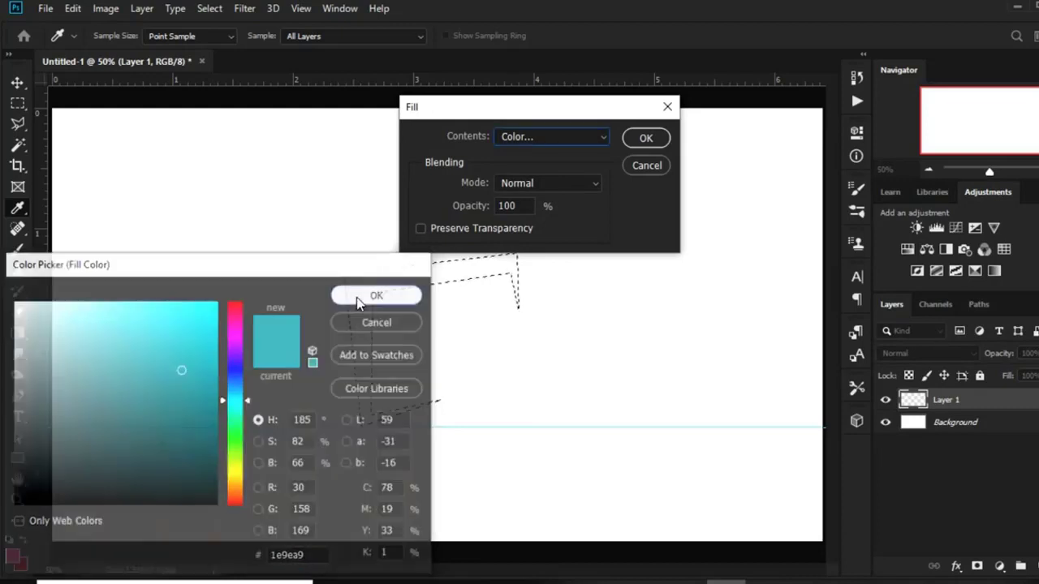
pyautogui.click(644, 138)
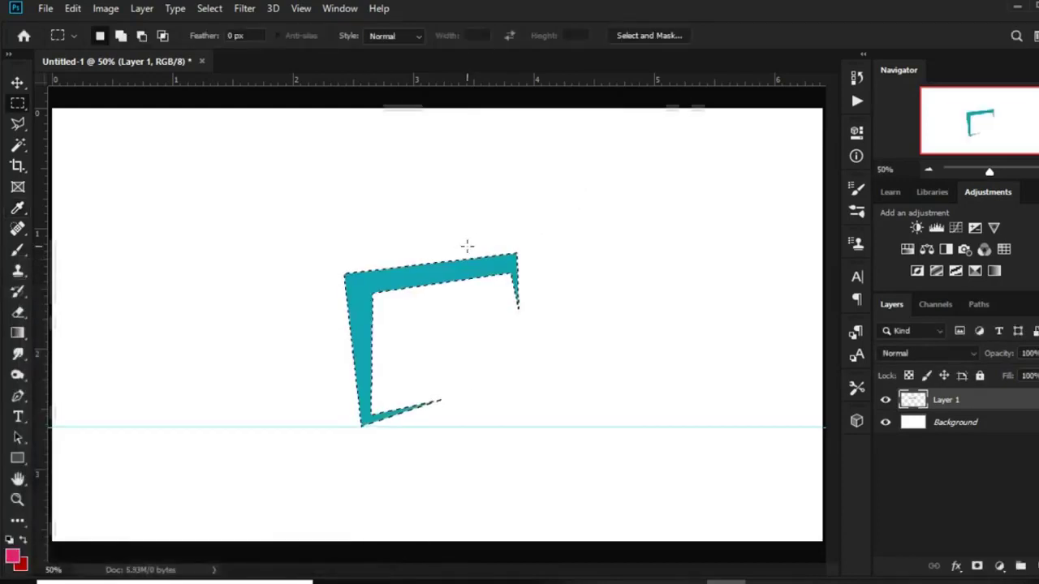
# Step: Deselect the teal frame and add a new empty Layer 2
pyautogui.hotkey('ctrl', 'd')
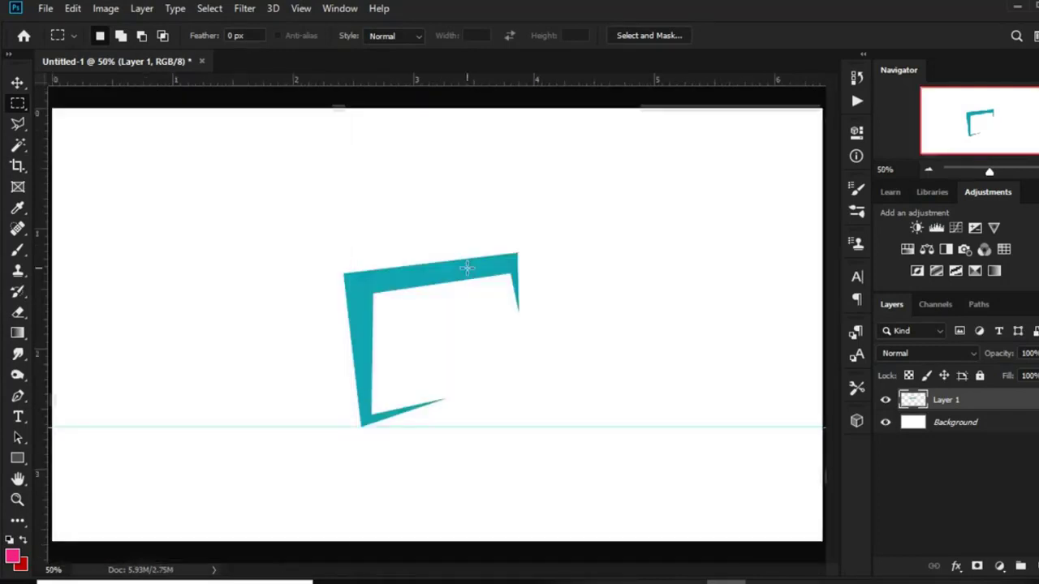
pyautogui.press('v')
pyautogui.click(885, 400)
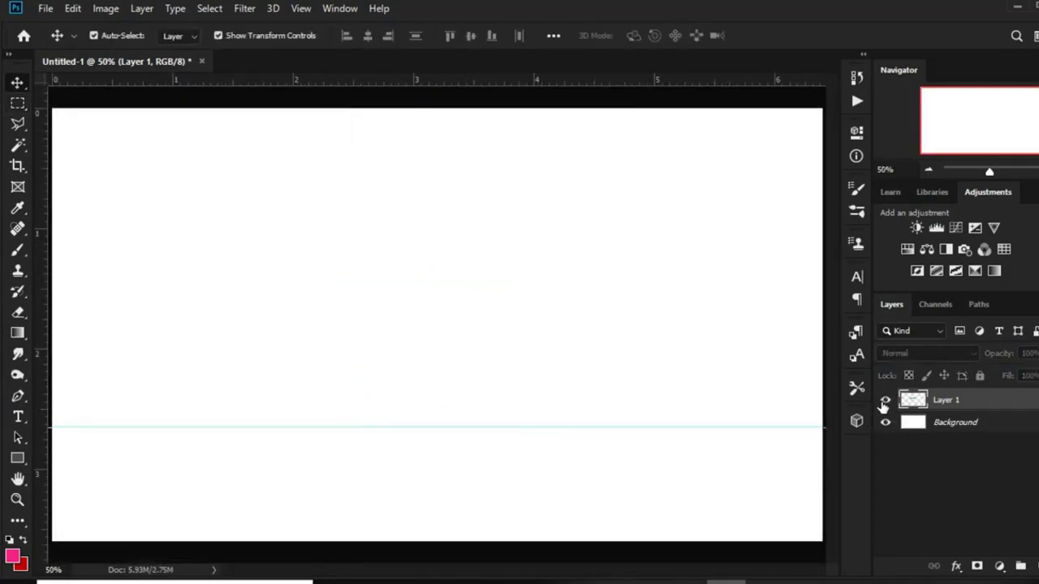
pyautogui.click(885, 401)
pyautogui.click(1034, 566)
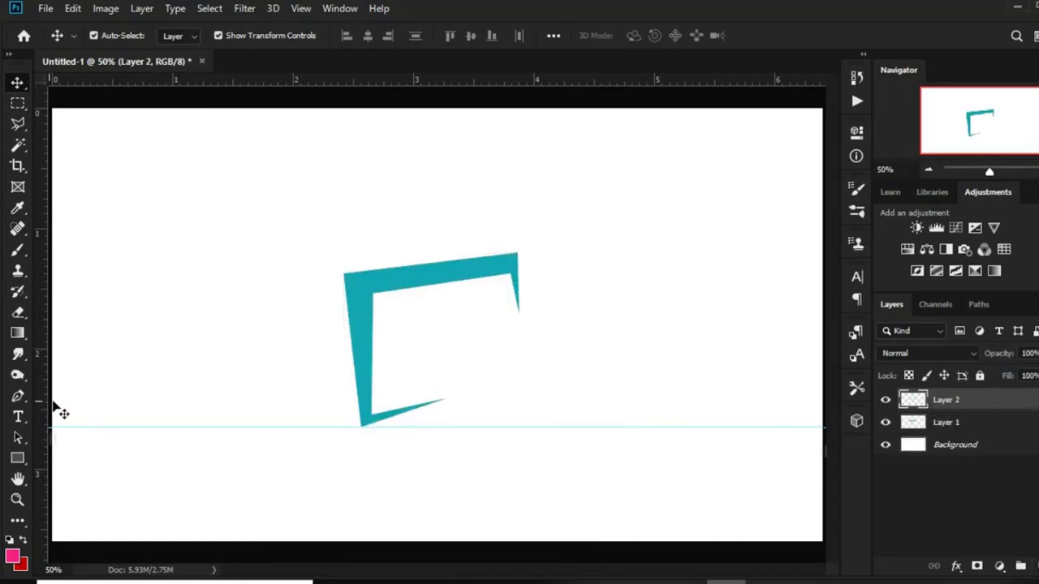
# Step: Draw a three-point path from the frame's top-left corner, down-left, to its bottom corner
pyautogui.click(18, 396)
pyautogui.click(72, 401)
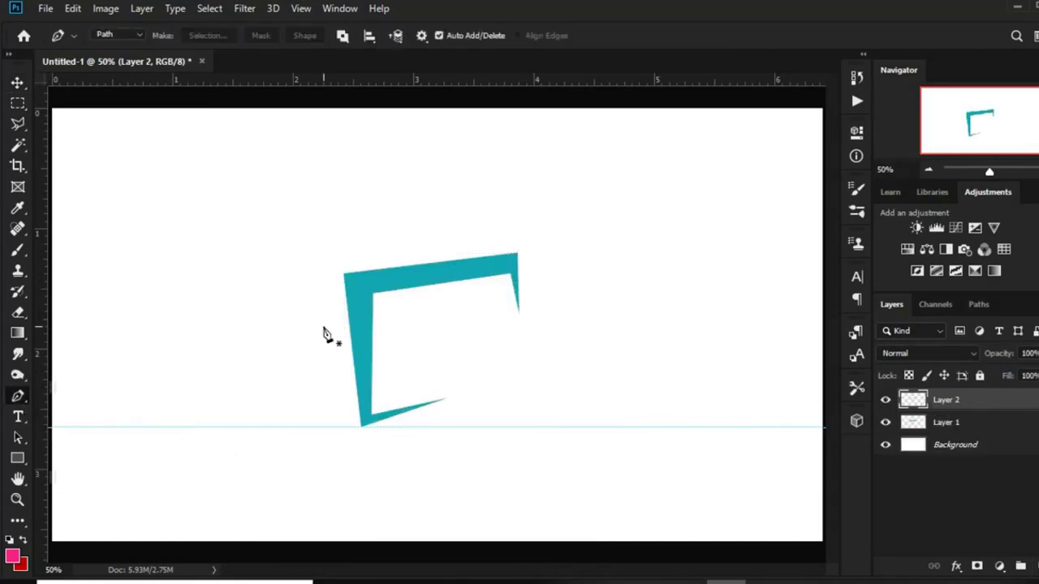
pyautogui.scroll(1, 323, 335)
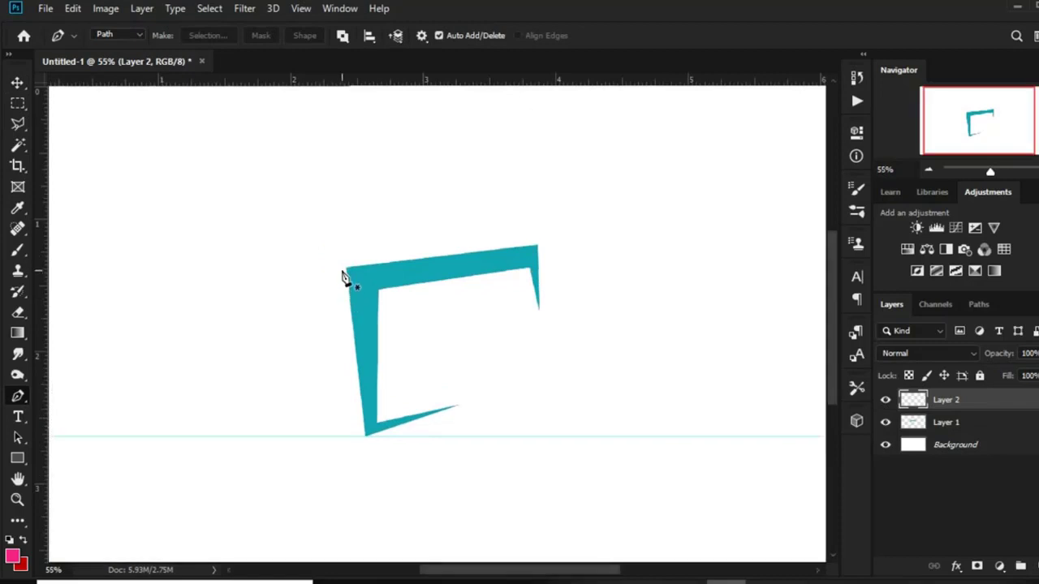
pyautogui.click(341, 271)
pyautogui.click(329, 409)
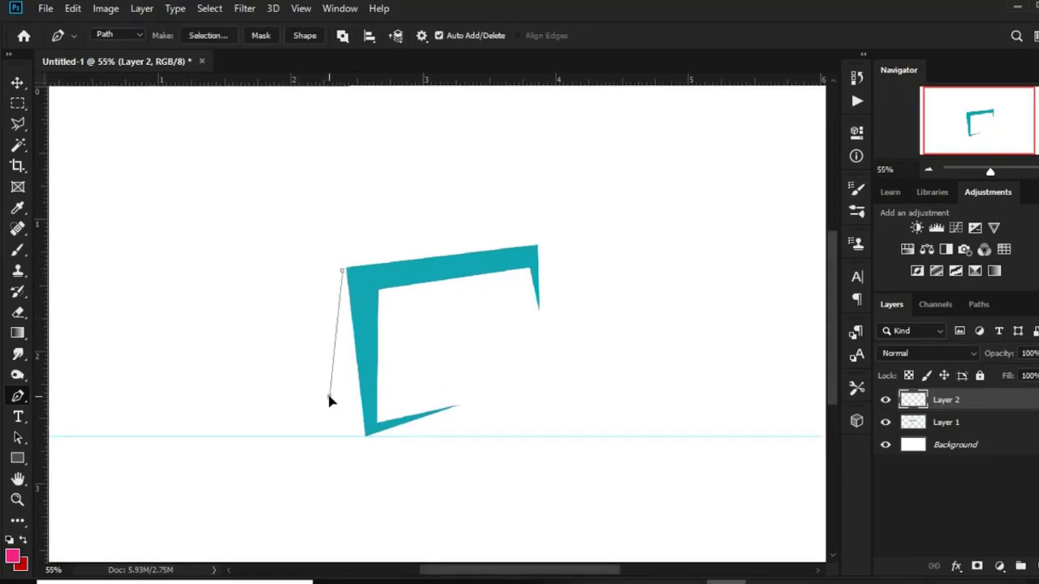
pyautogui.click(359, 430)
# Step: Turn the sliver path into a selection and fill it teal
pyautogui.rightClick(337, 395)
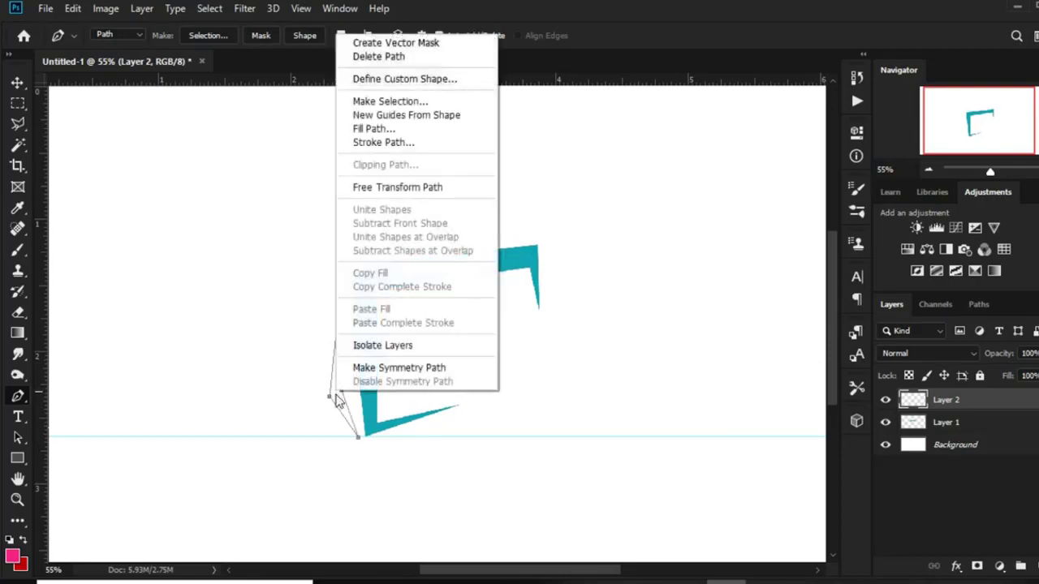
pyautogui.click(369, 102)
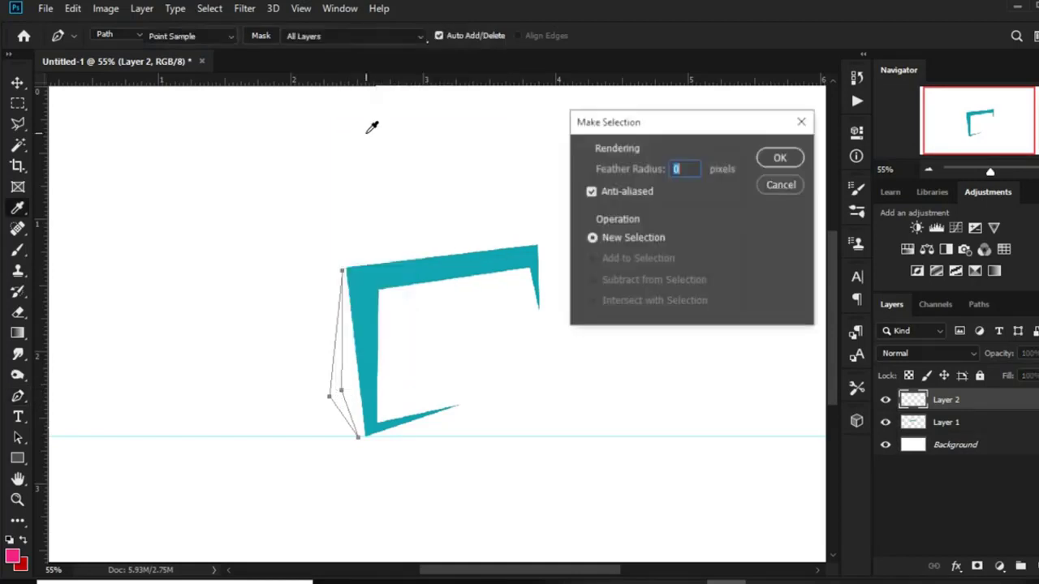
pyautogui.click(779, 155)
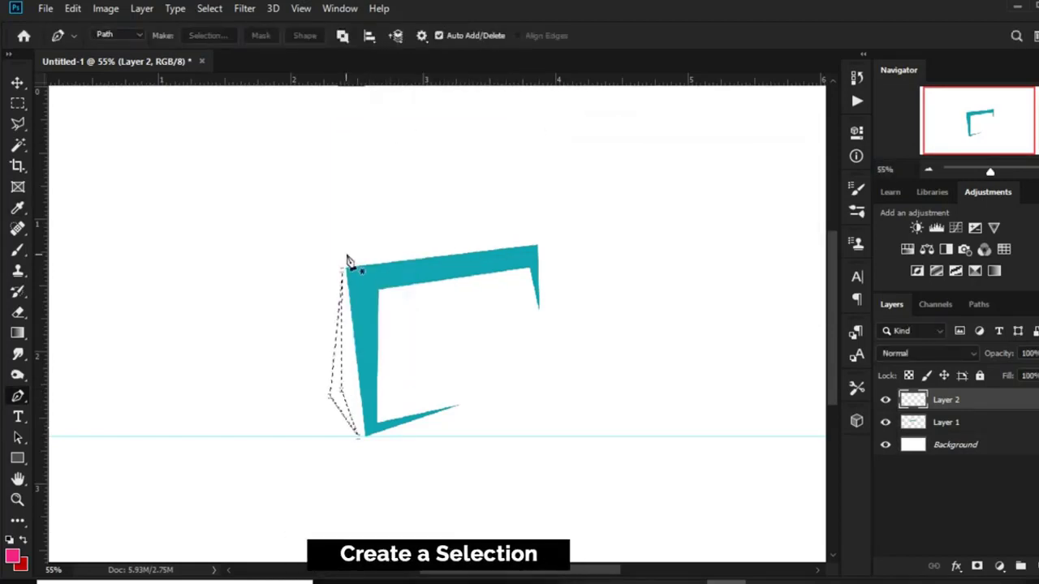
pyautogui.click(17, 103)
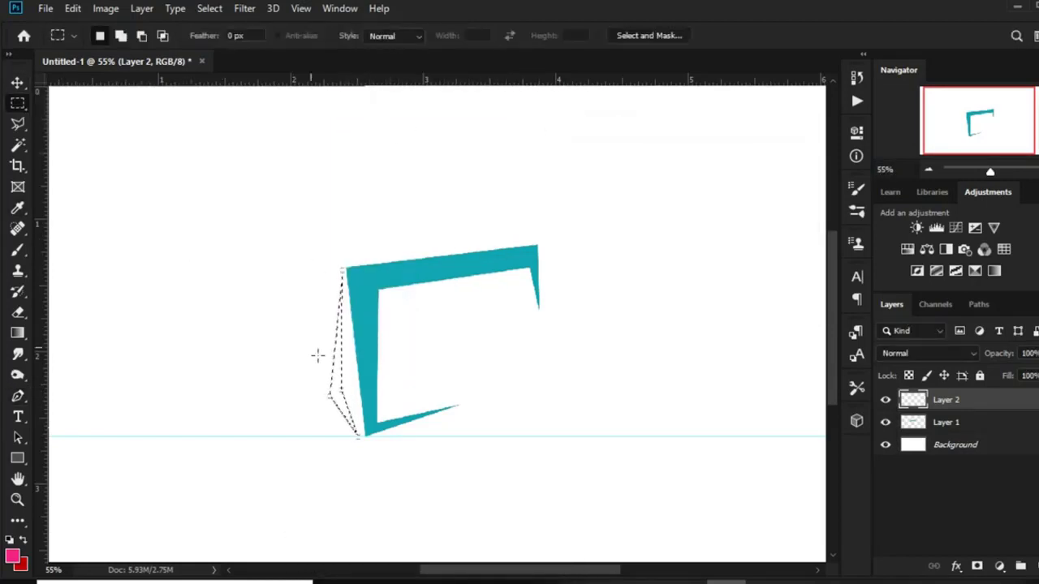
pyautogui.rightClick(341, 410)
pyautogui.click(353, 301)
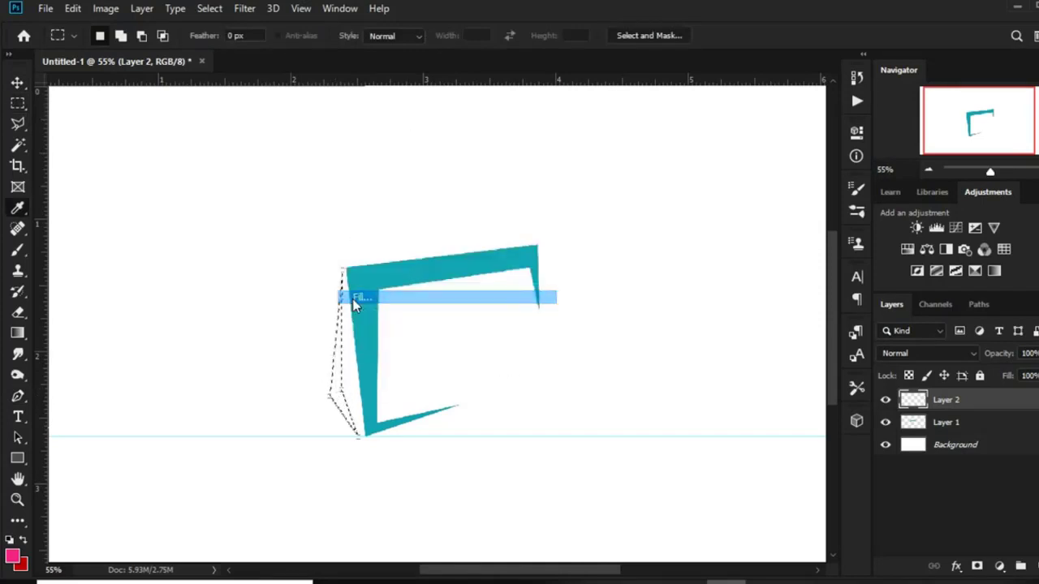
pyautogui.click(644, 142)
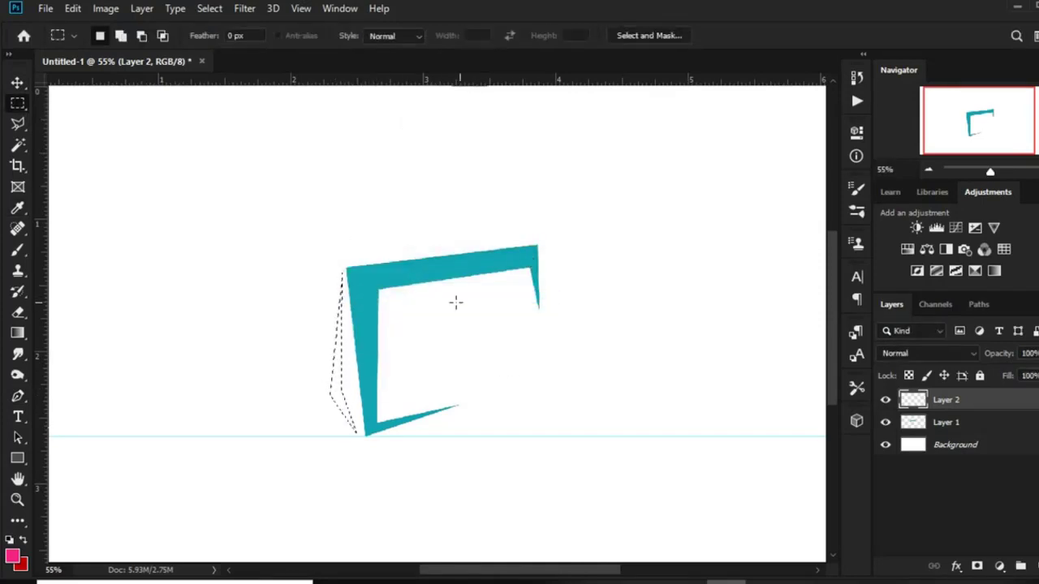
# Step: Deselect, nudge the sliver right into place, and add an empty Layer 3
pyautogui.hotkey('ctrl', 'd')
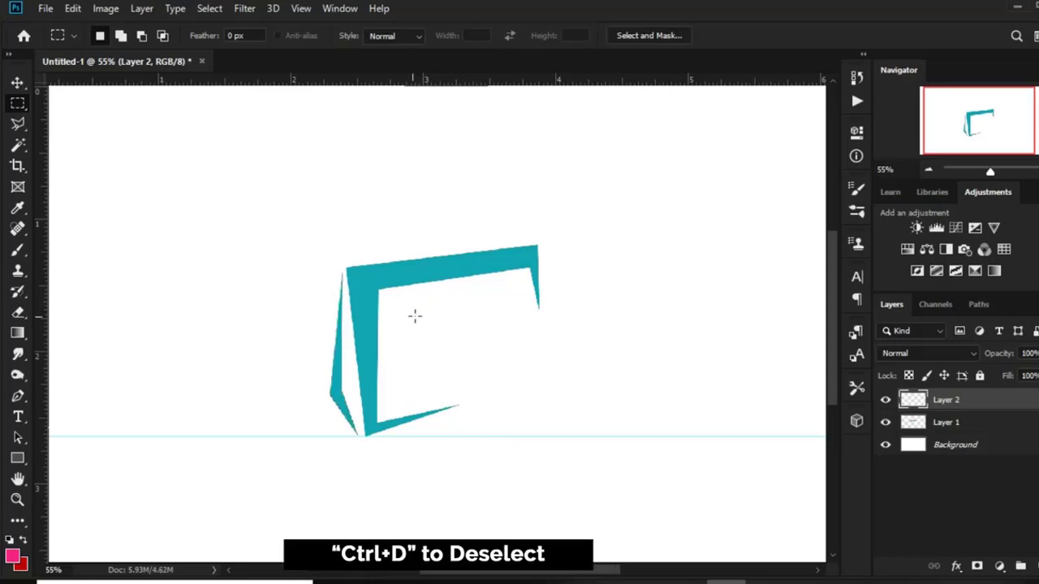
pyautogui.press('v')
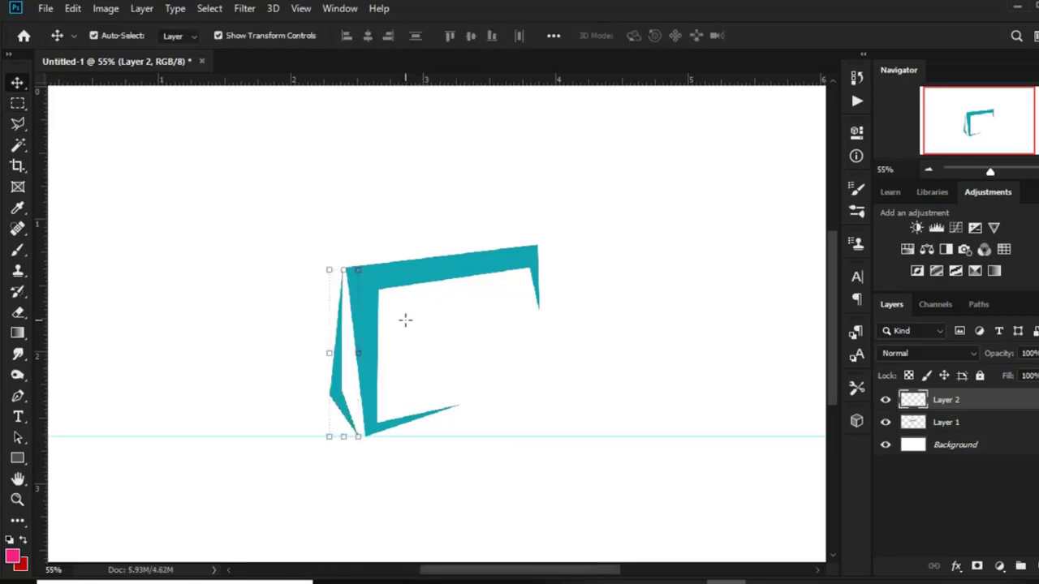
pyautogui.press('Right')
pyautogui.press('Right')
pyautogui.press('Right')
pyautogui.press('Right')
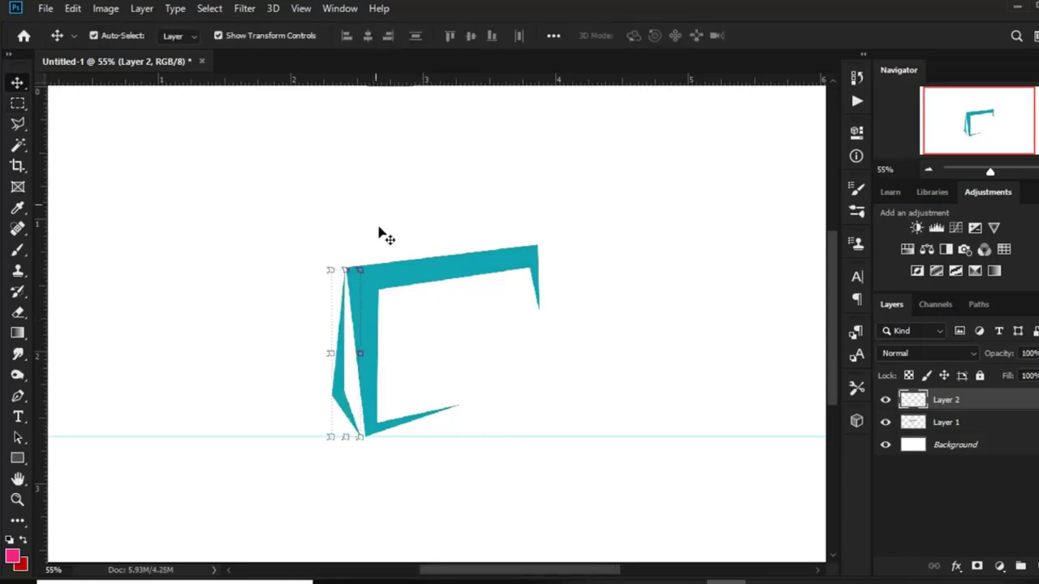
pyautogui.click(420, 189)
pyautogui.hotkey('ctrl', '-')
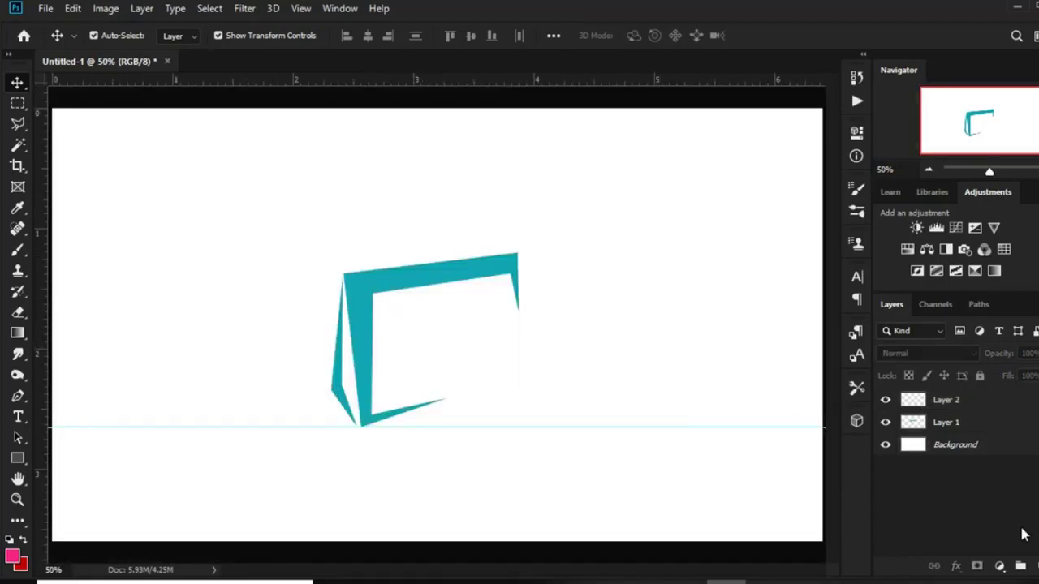
pyautogui.click(999, 566)
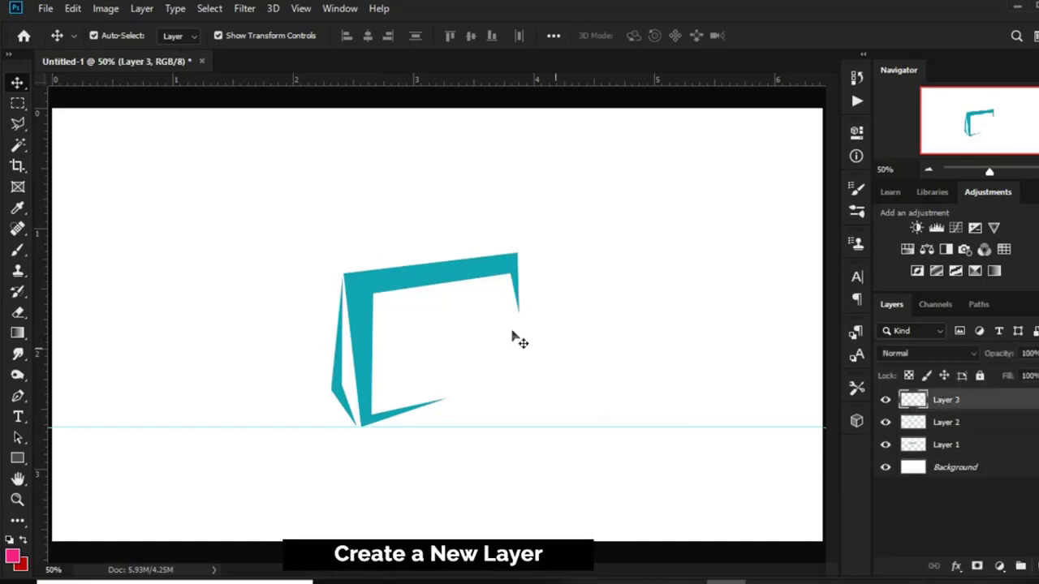
pyautogui.scroll(1, 427, 203)
# Step: Draw a handle path between two top-edge points and bend it up into an arch
pyautogui.rightClick(18, 396)
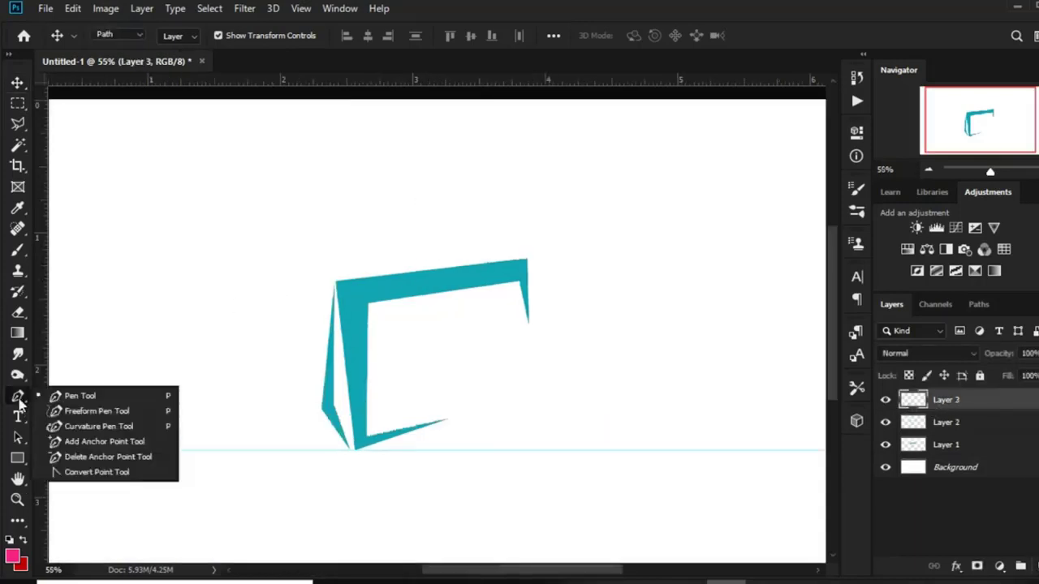
pyautogui.click(81, 397)
pyautogui.rightClick(20, 395)
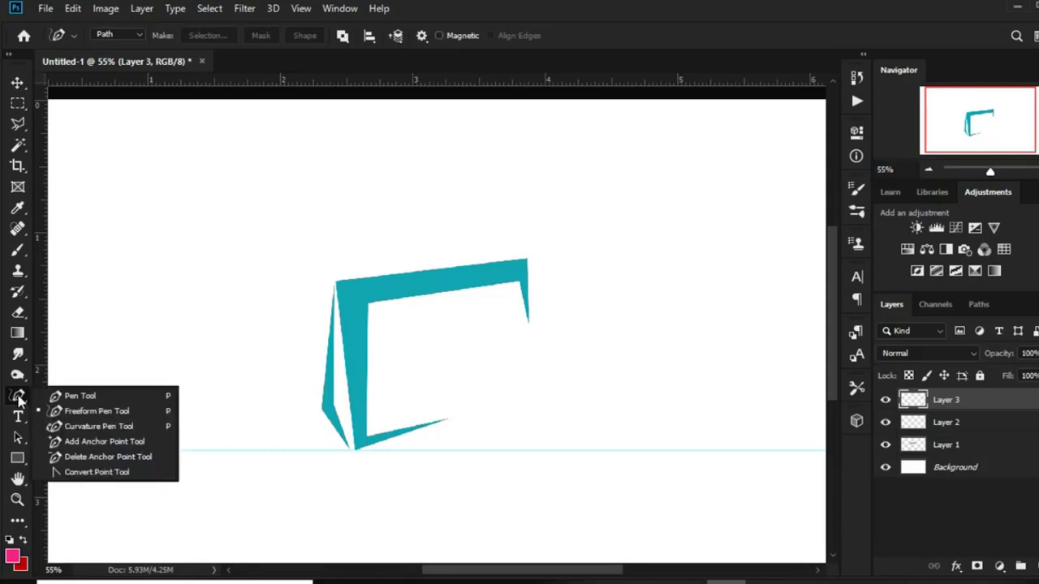
pyautogui.click(71, 397)
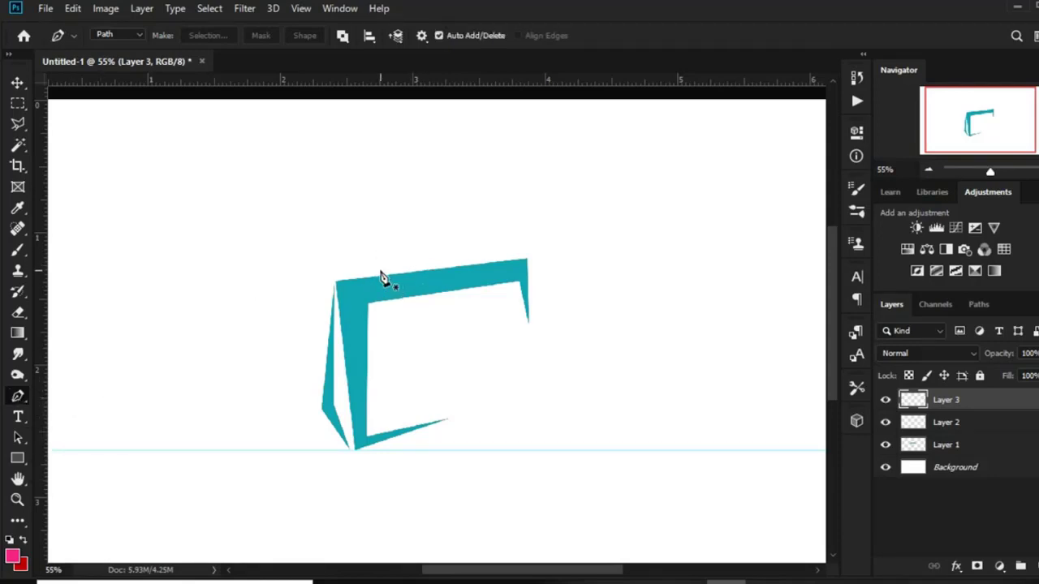
pyautogui.click(378, 273)
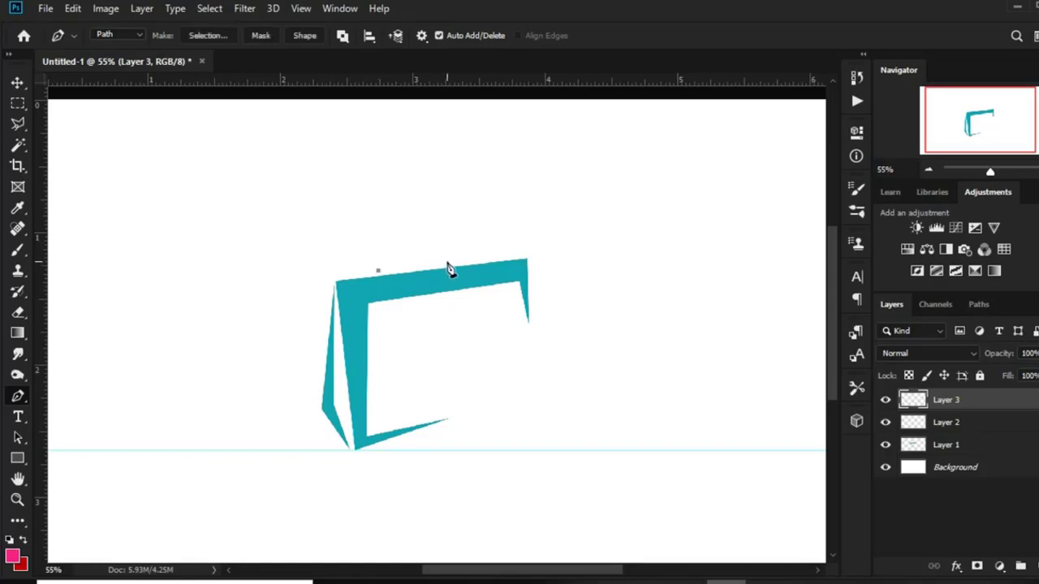
pyautogui.click(447, 262)
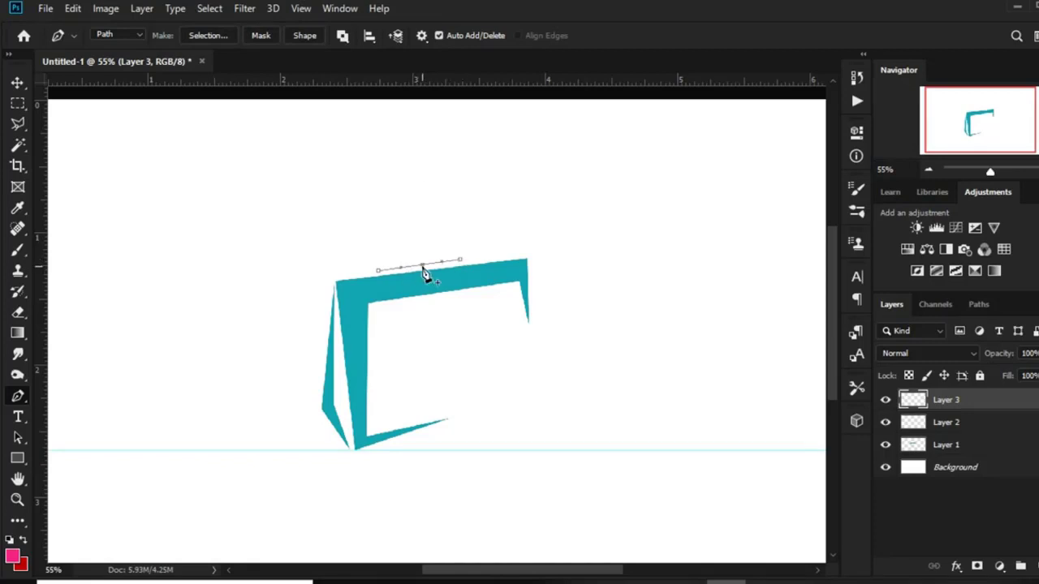
pyautogui.moveTo(423, 268); pyautogui.dragTo(409, 212)
pyautogui.click(409, 215)
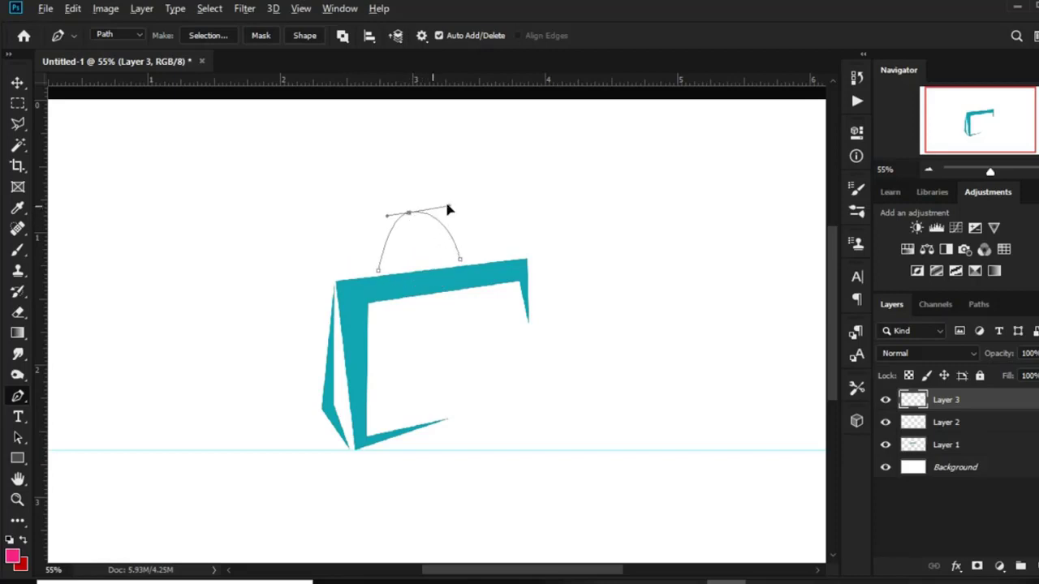
pyautogui.moveTo(448, 210)
pyautogui.mouseDown()
pyautogui.moveTo(430, 211)
pyautogui.moveTo(442, 202)
pyautogui.mouseUp()
pyautogui.scroll(1, 445, 226)
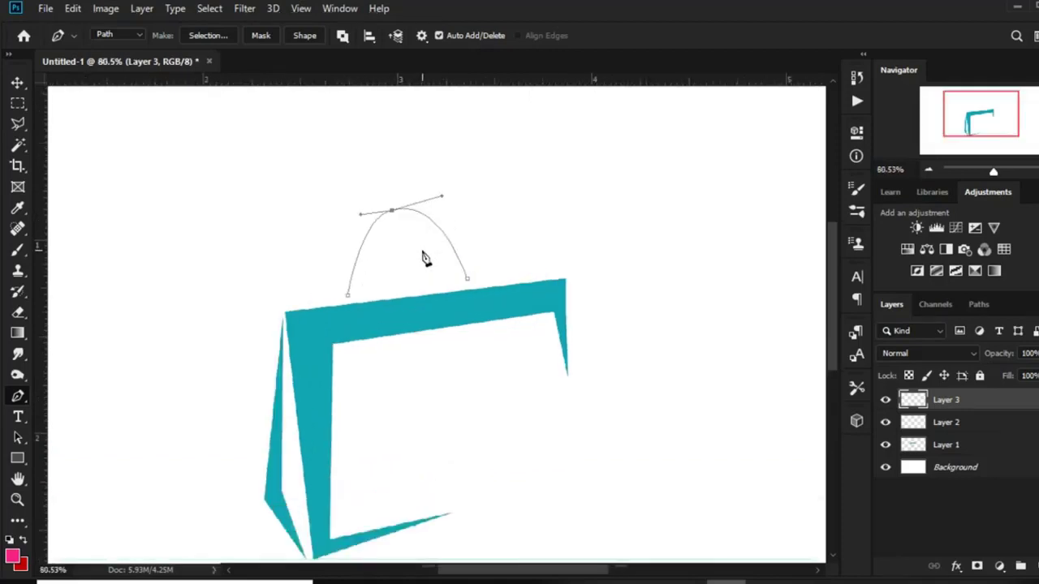
pyautogui.moveTo(365, 217); pyautogui.dragTo(346, 217)
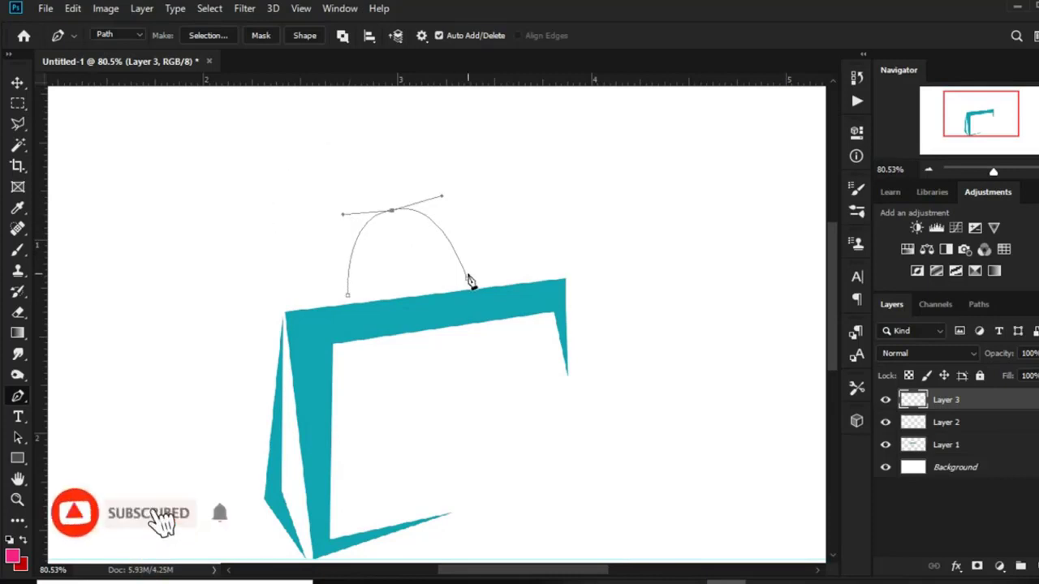
pyautogui.click(457, 288)
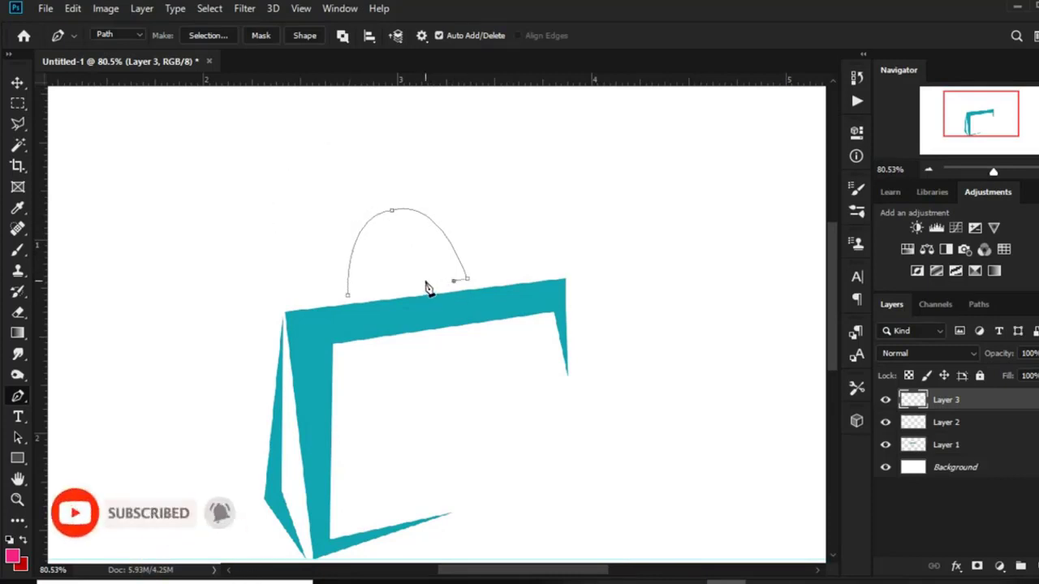
# Step: Close the handle path to its left end and pull up a matching inner arch
pyautogui.click(360, 297)
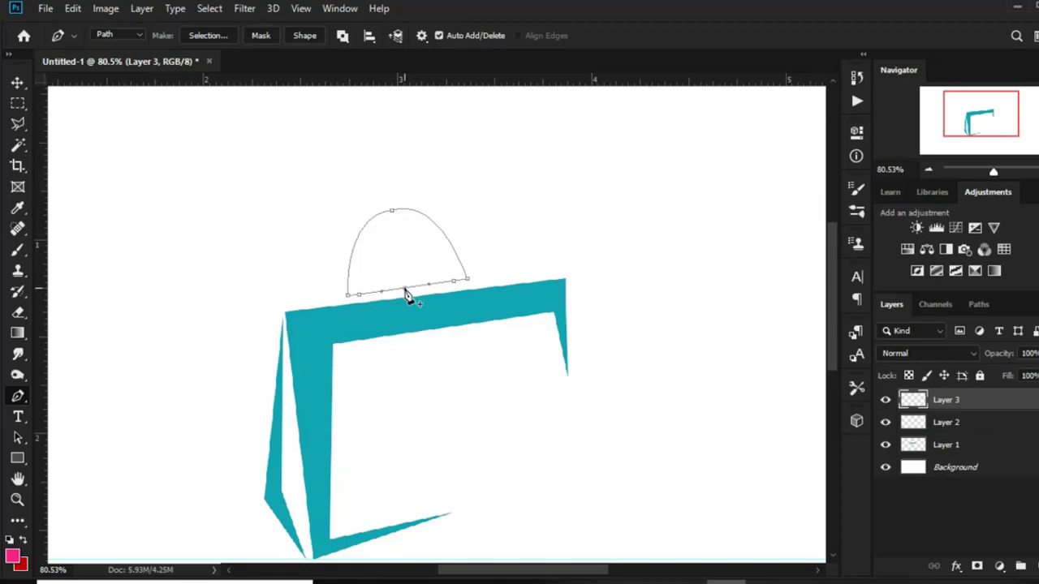
pyautogui.moveTo(406, 293); pyautogui.dragTo(395, 220)
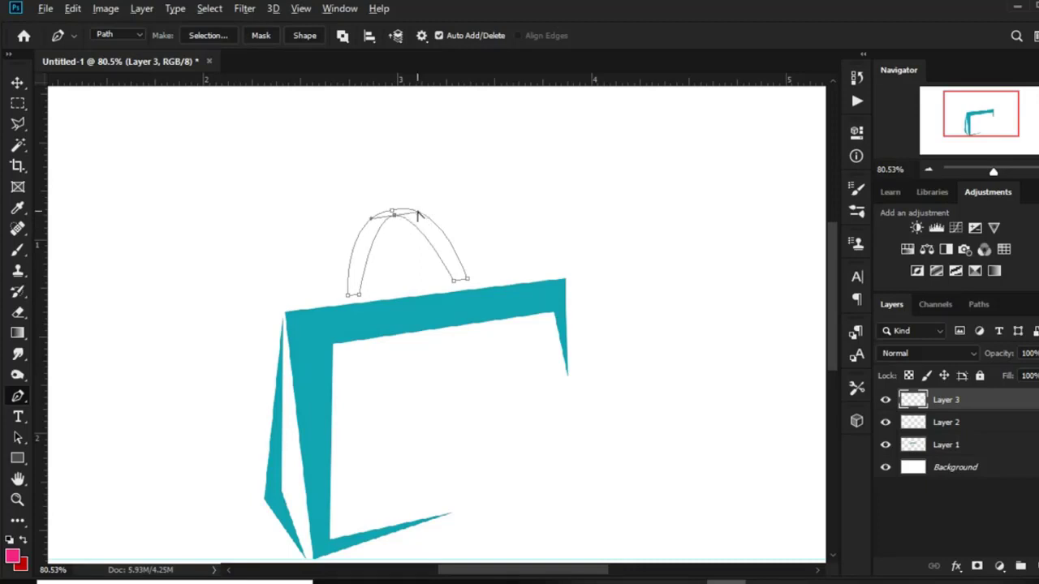
pyautogui.moveTo(431, 215); pyautogui.dragTo(435, 208)
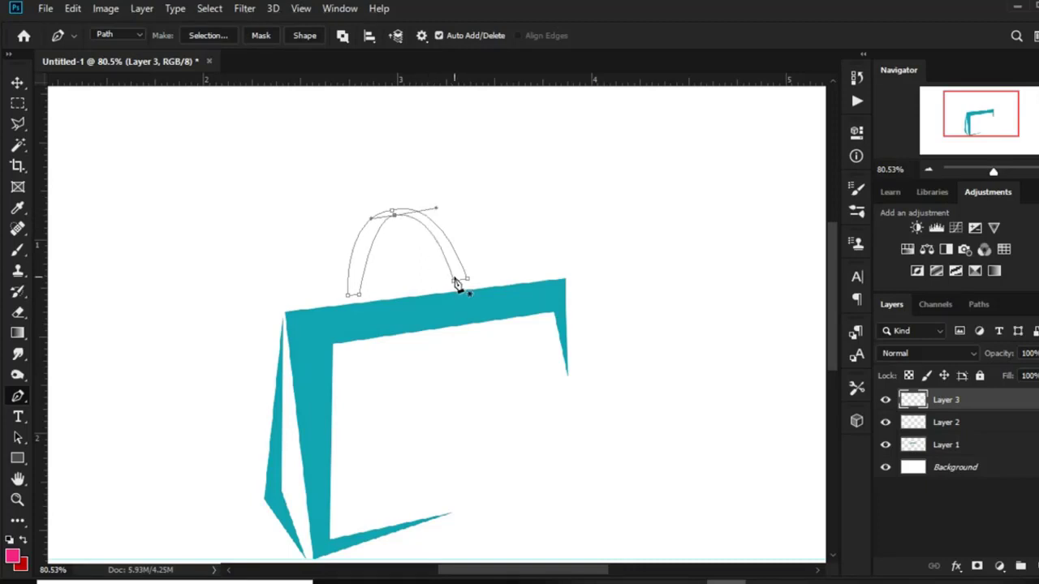
pyautogui.moveTo(457, 284); pyautogui.dragTo(461, 282)
pyautogui.moveTo(369, 220); pyautogui.dragTo(360, 220)
pyautogui.scroll(2, 362, 297)
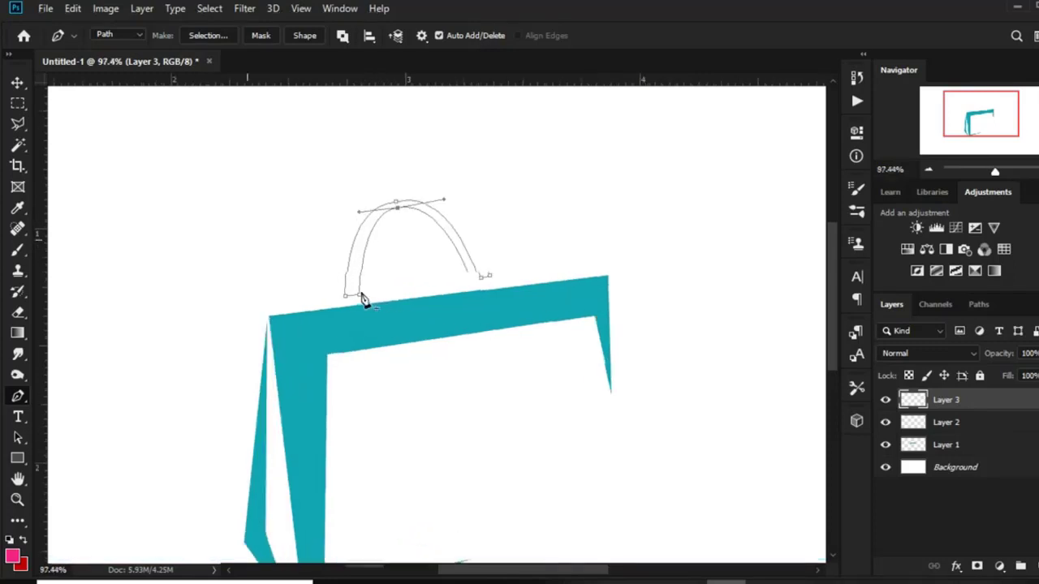
pyautogui.click(355, 301)
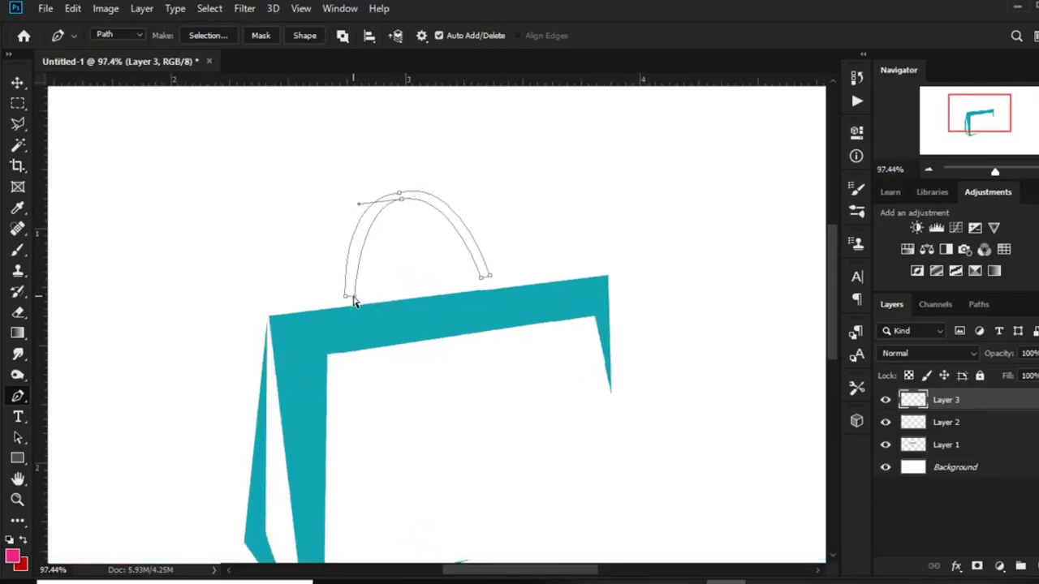
# Step: Convert the handle path to a selection and copy pink code e52a7f from the notes
pyautogui.rightClick(354, 260)
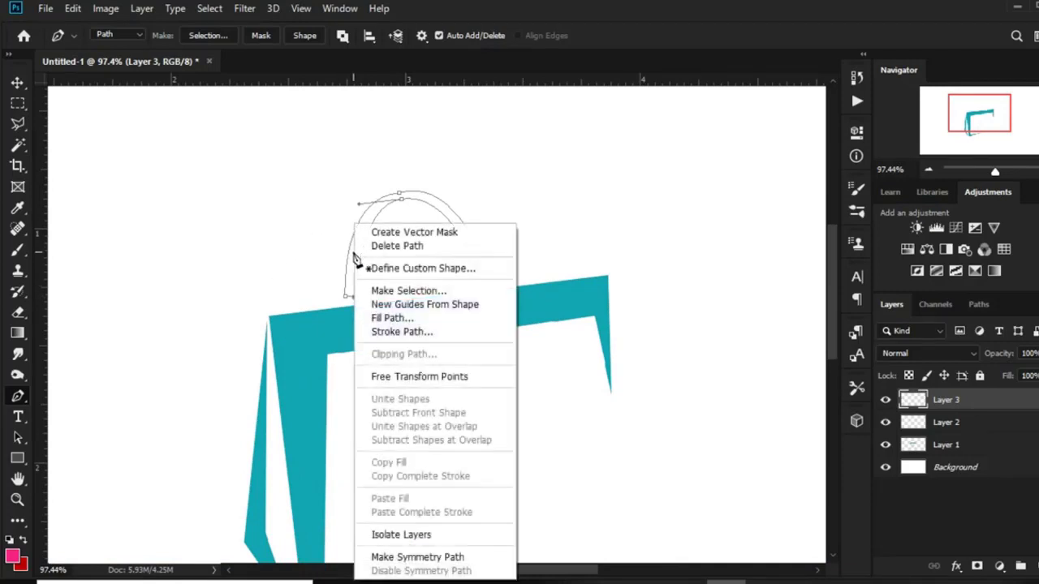
pyautogui.click(391, 293)
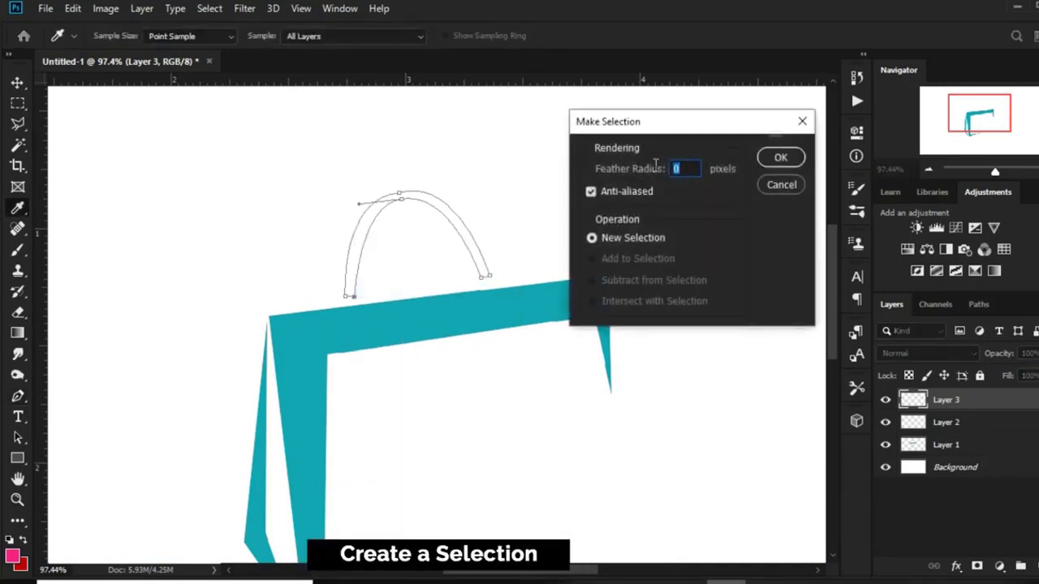
pyautogui.click(782, 158)
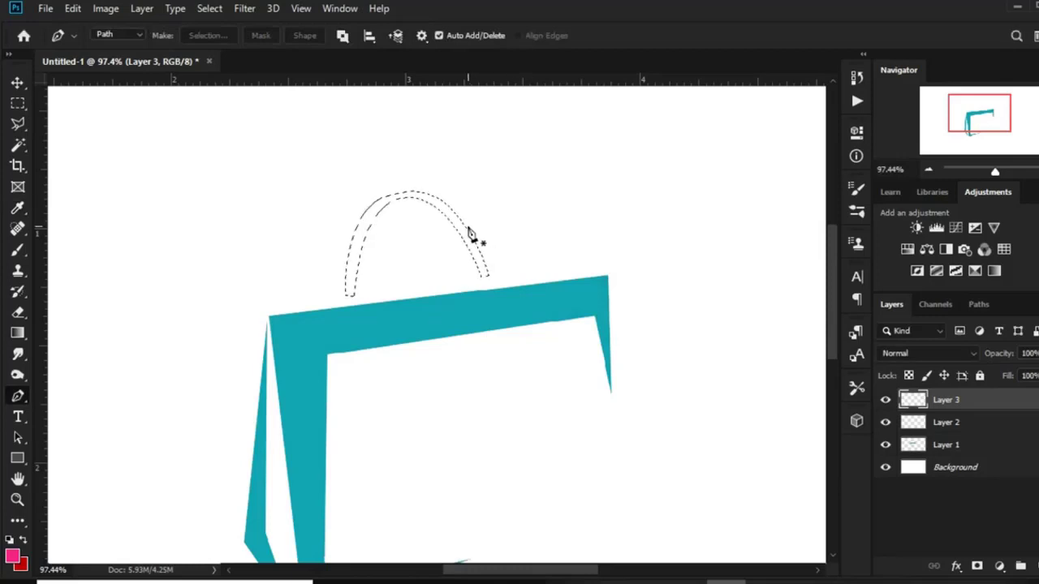
pyautogui.hotkey('alt', 'Tab')
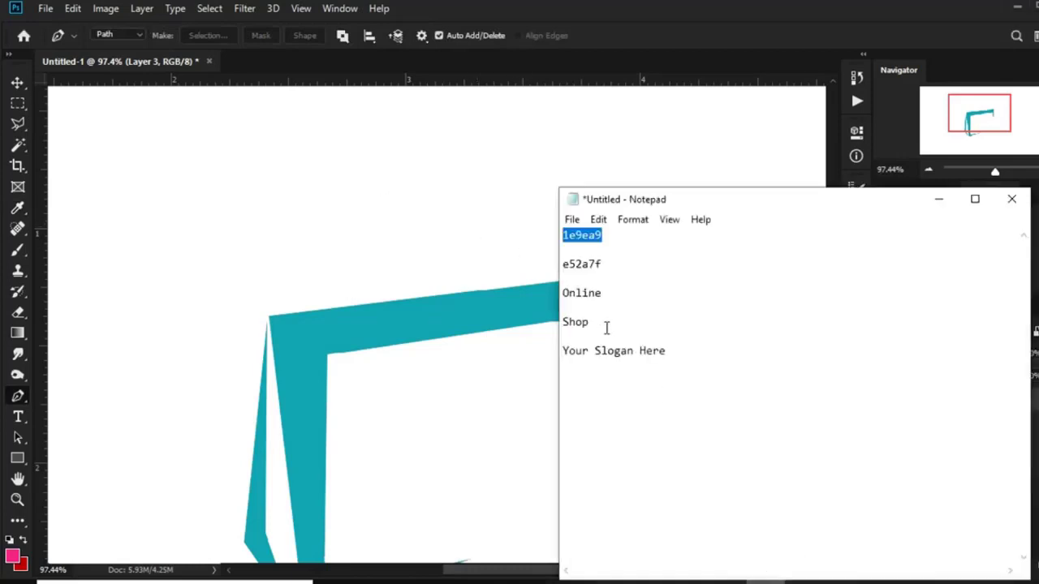
pyautogui.click(617, 264)
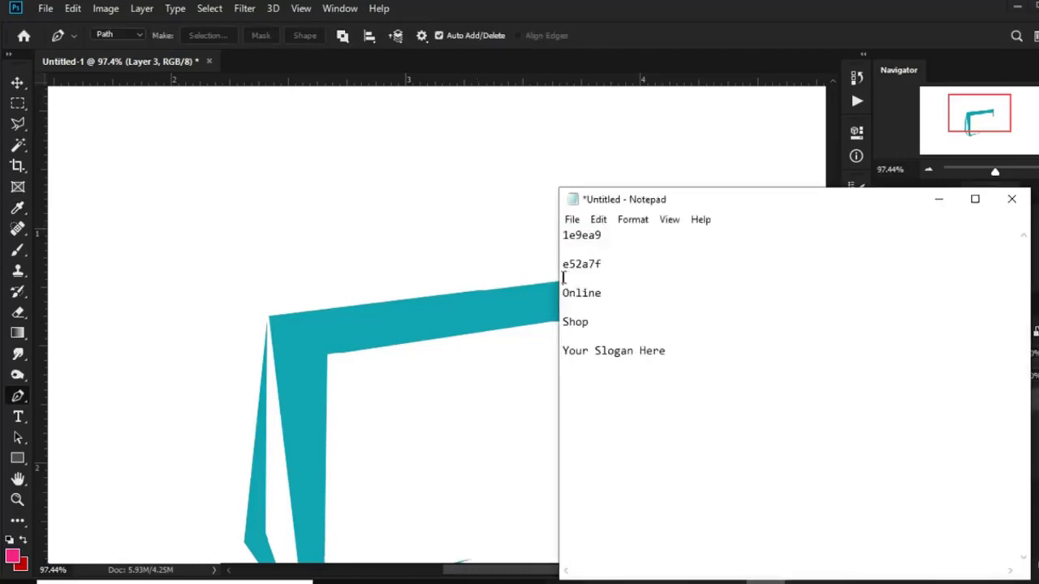
pyautogui.doubleClick(608, 263)
pyautogui.rightClick(568, 268)
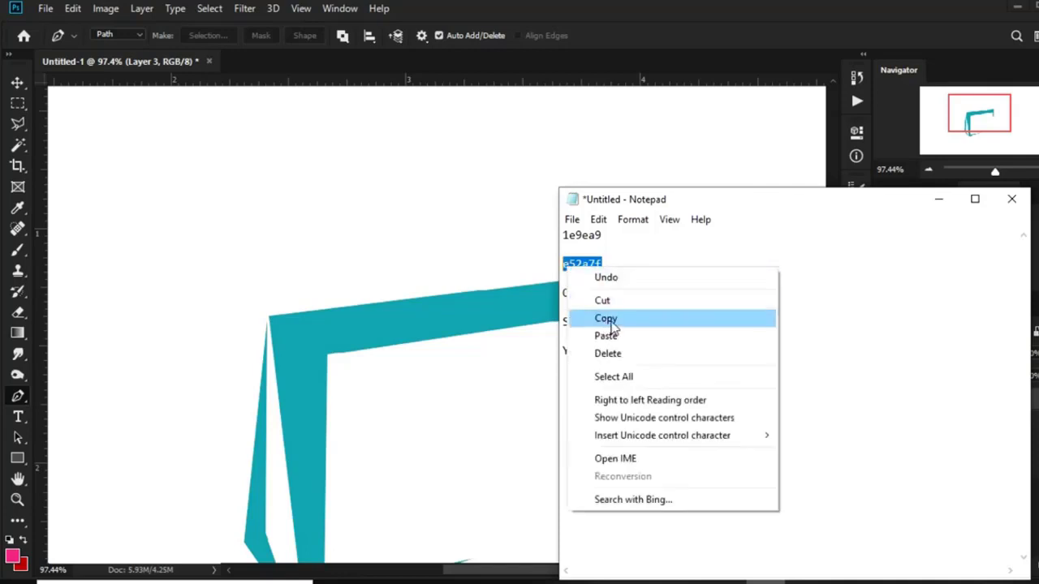
pyautogui.click(606, 319)
pyautogui.click(675, 65)
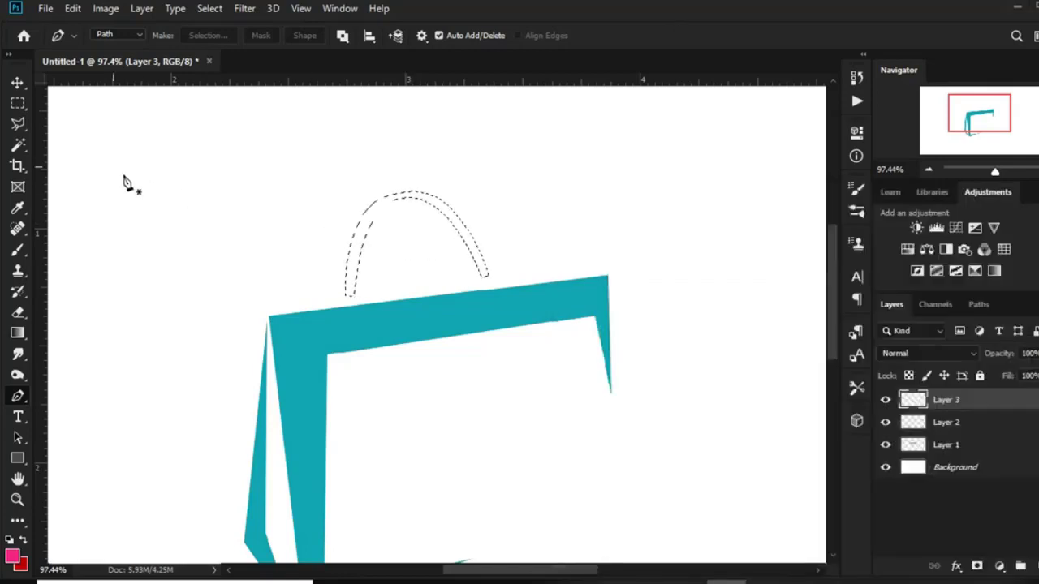
# Step: Fill the handle selection with pink e52a7f and deselect it
pyautogui.click(18, 103)
pyautogui.rightClick(18, 103)
pyautogui.click(81, 105)
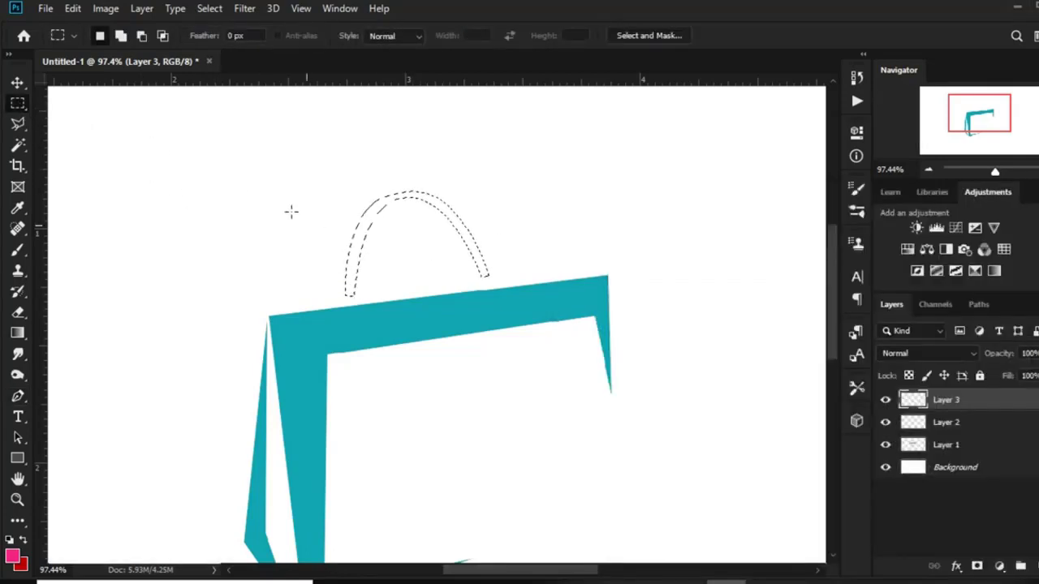
pyautogui.rightClick(358, 236)
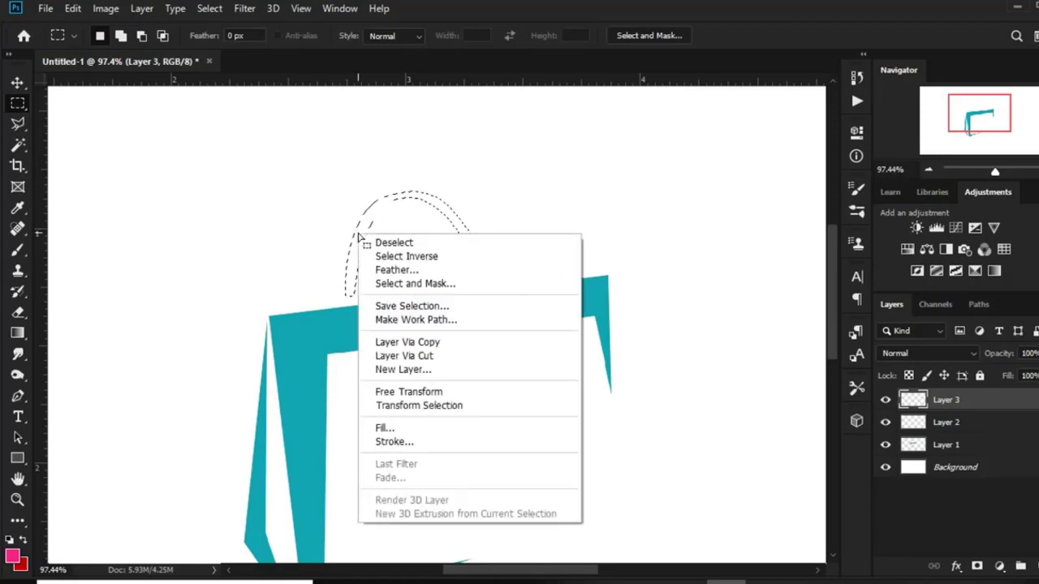
pyautogui.click(397, 431)
pyautogui.click(547, 136)
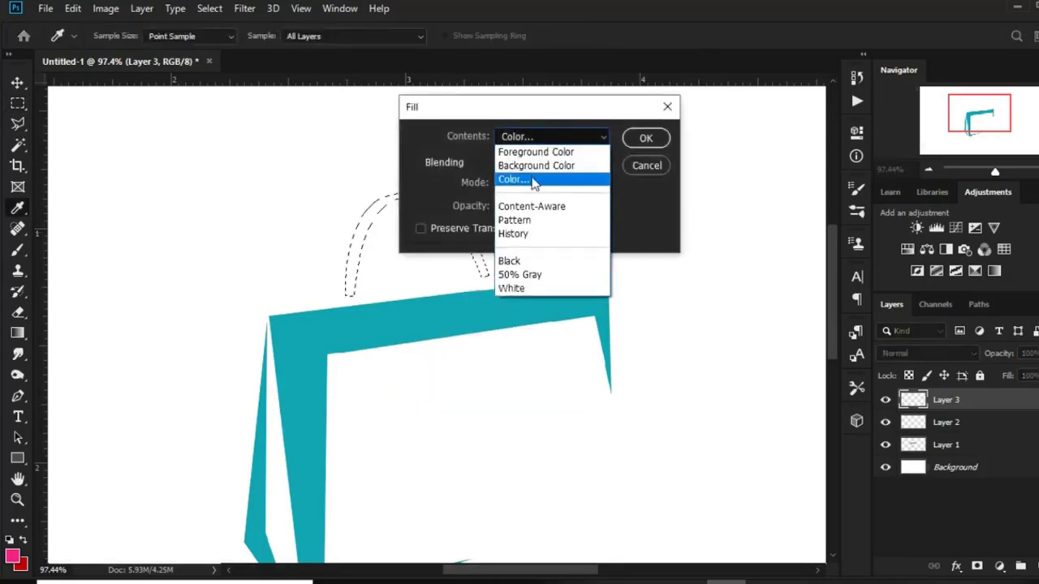
pyautogui.click(532, 180)
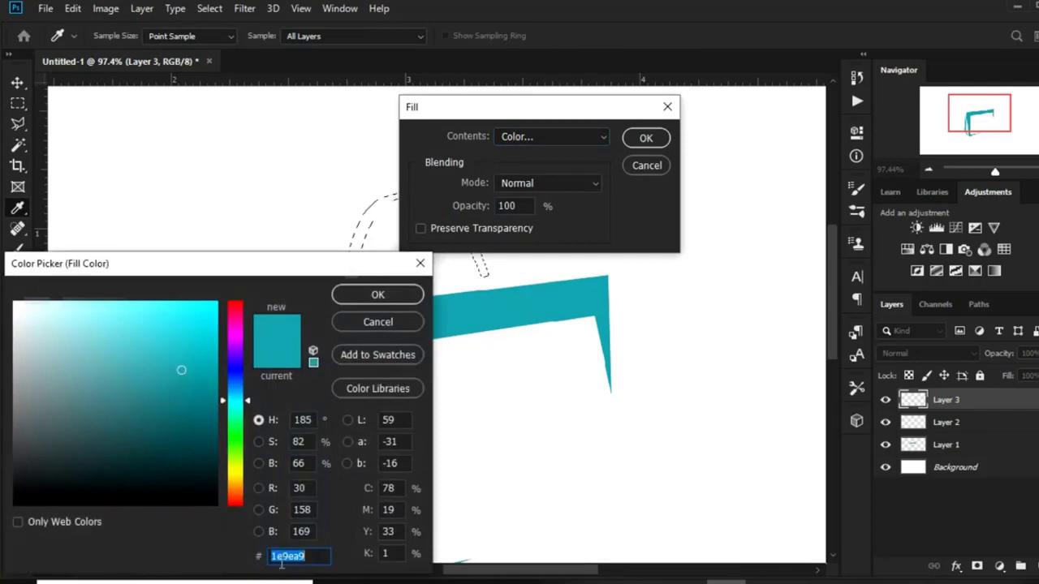
pyautogui.rightClick(281, 560)
pyautogui.click(308, 406)
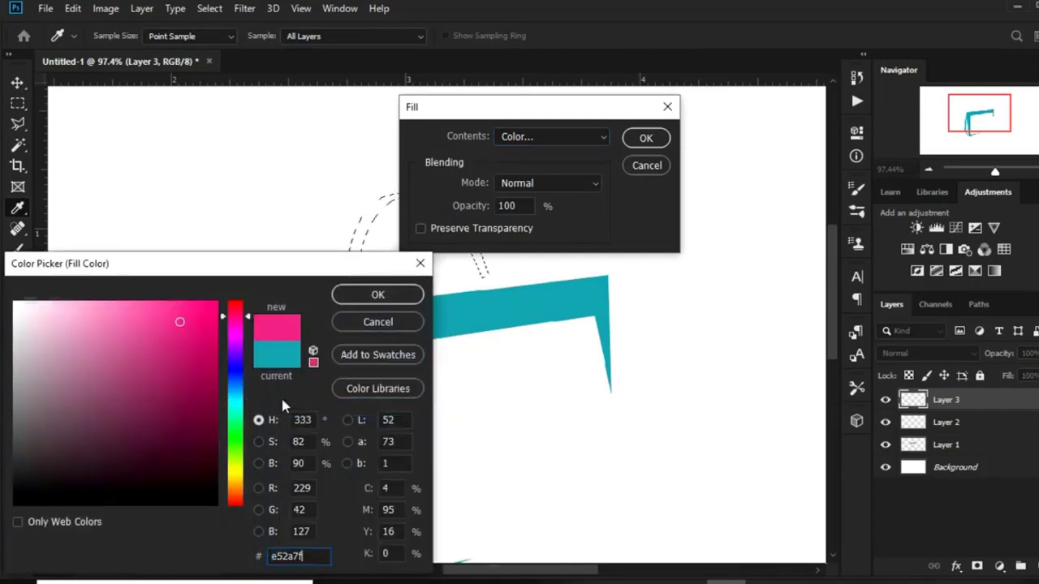
pyautogui.click(344, 300)
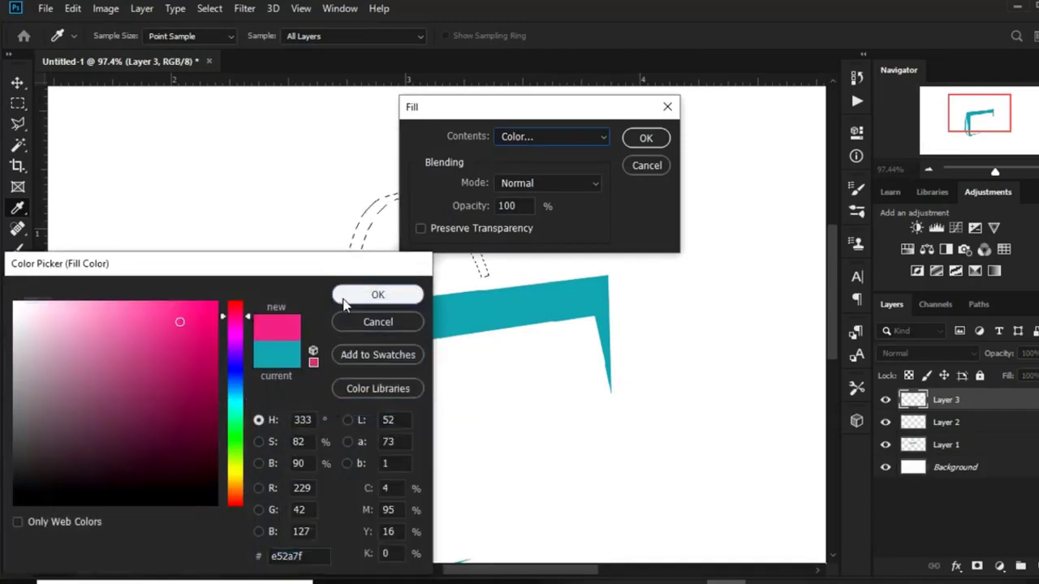
pyautogui.click(647, 138)
pyautogui.press('m')
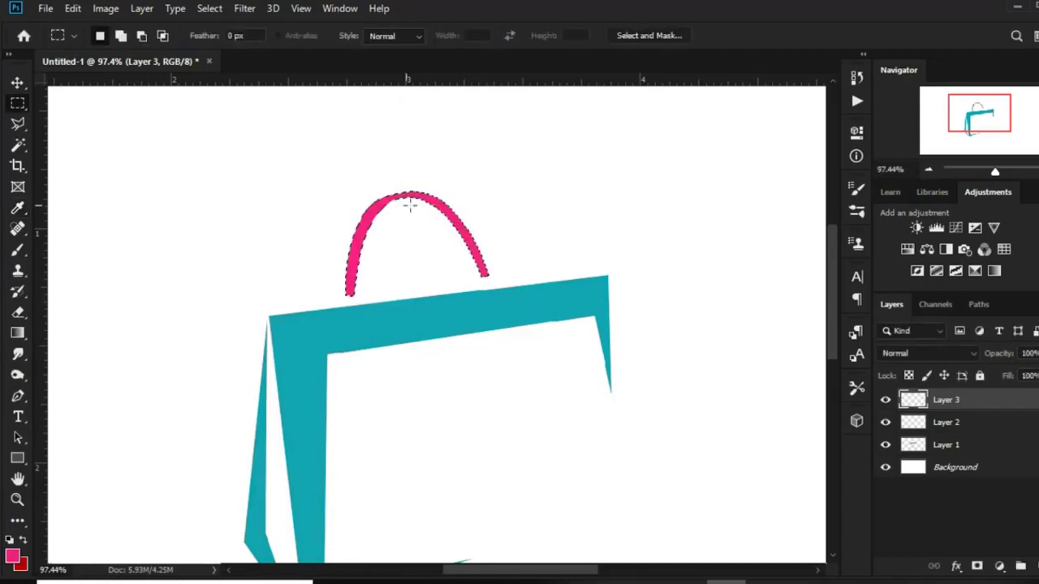
pyautogui.hotkey('ctrl', 'd')
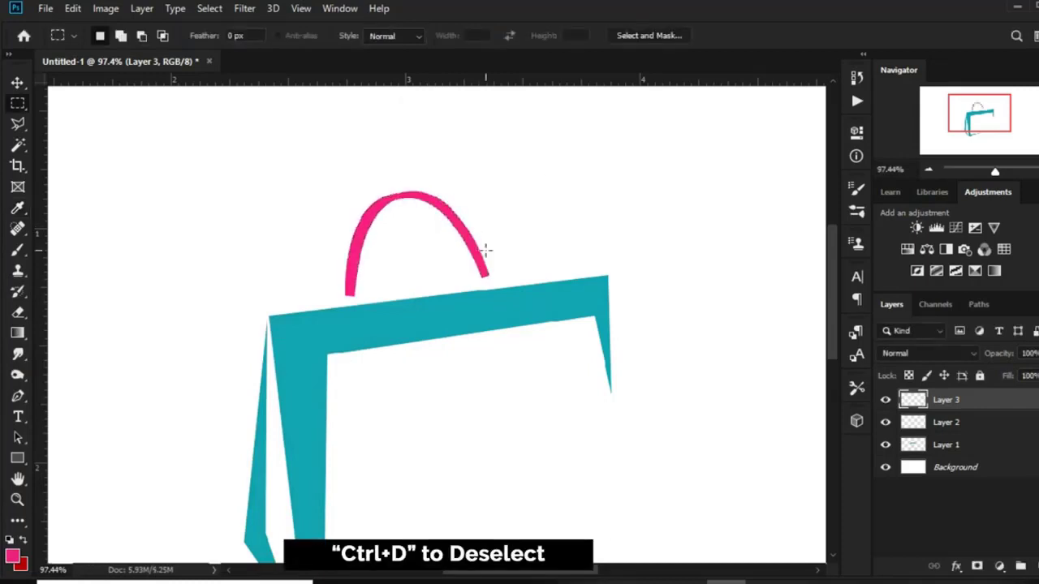
# Step: Duplicate the handle layer, shift the copy right to overlap the original, and select both layers
pyautogui.press('v')
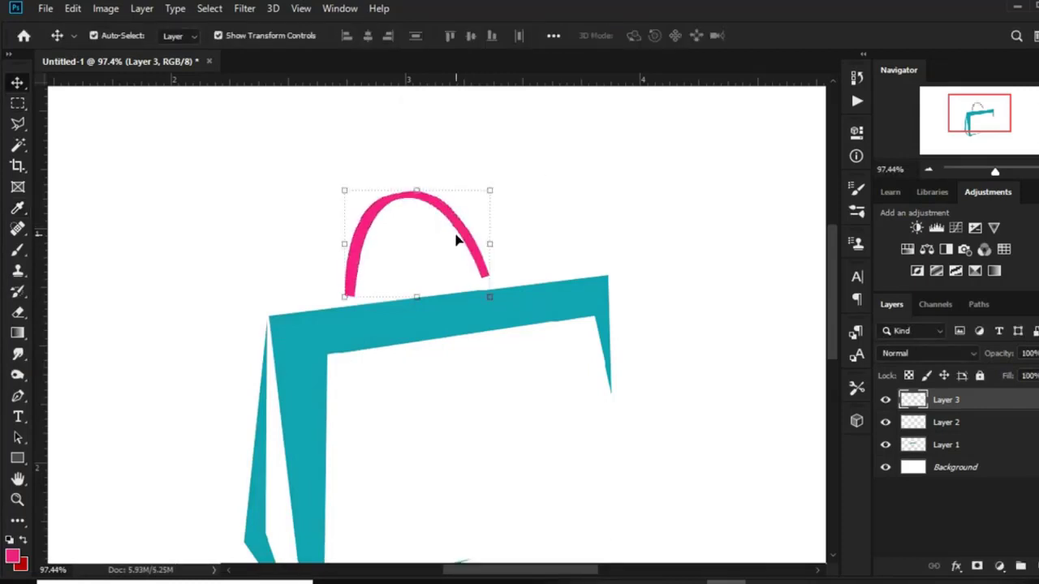
pyautogui.press('ctrl')
pyautogui.hotkey('ctrl', 'j')
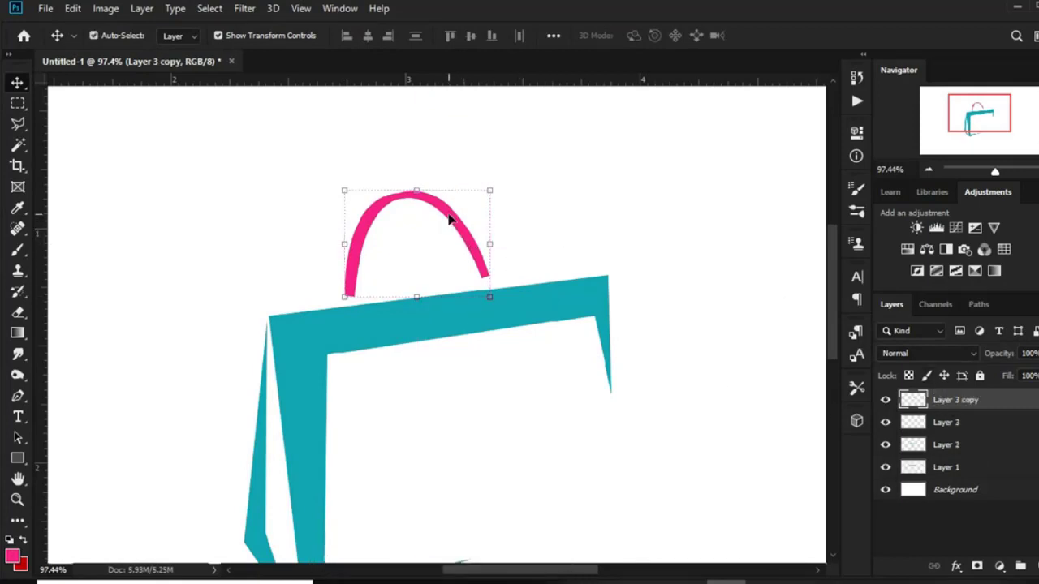
pyautogui.moveTo(449, 219); pyautogui.dragTo(510, 214)
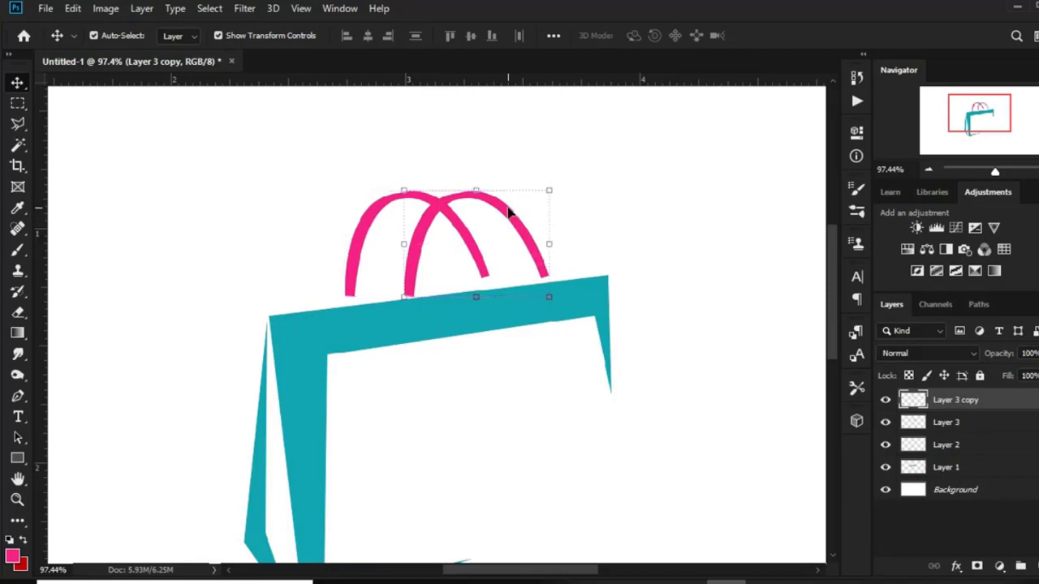
pyautogui.press('Left')
pyautogui.press('Left')
pyautogui.press('Left')
pyautogui.press('Left')
pyautogui.press('Left')
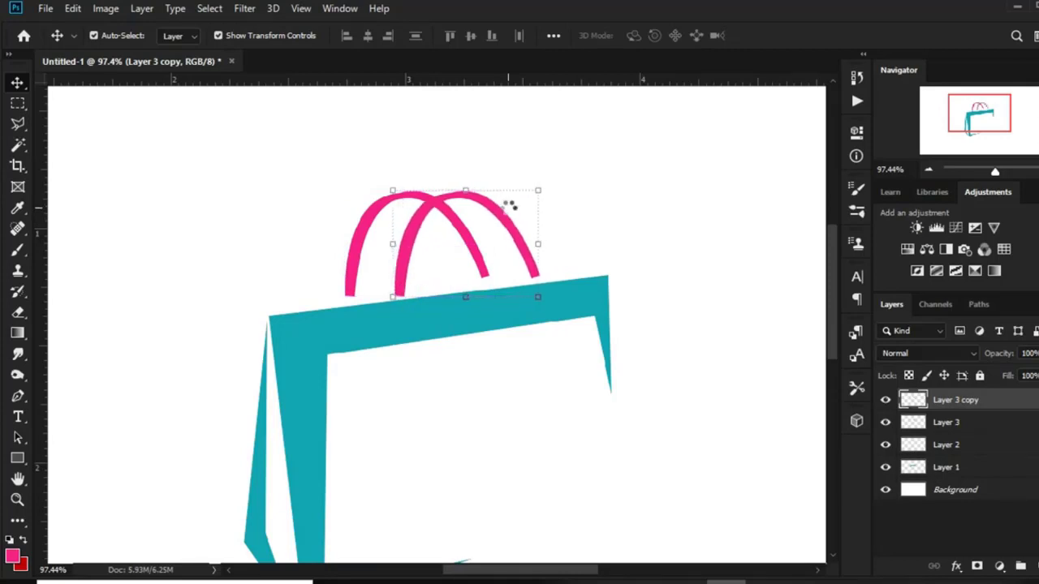
pyautogui.press('Left')
pyautogui.press('Left')
pyautogui.press('Left')
pyautogui.press('Right')
pyautogui.press('Right')
pyautogui.press('Right')
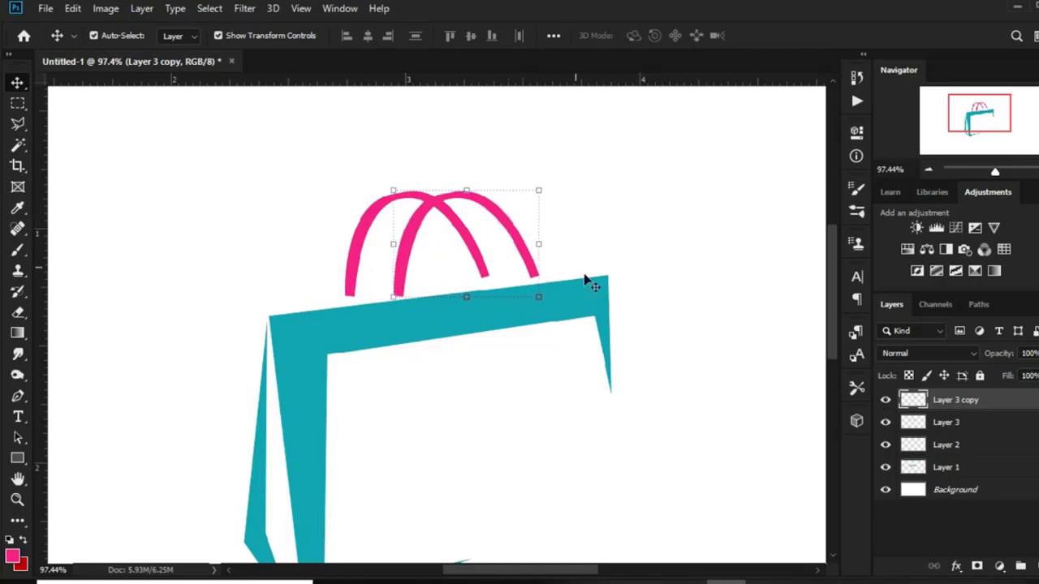
pyautogui.keyDown('shift'); pyautogui.click(957, 422); pyautogui.keyUp('shift')
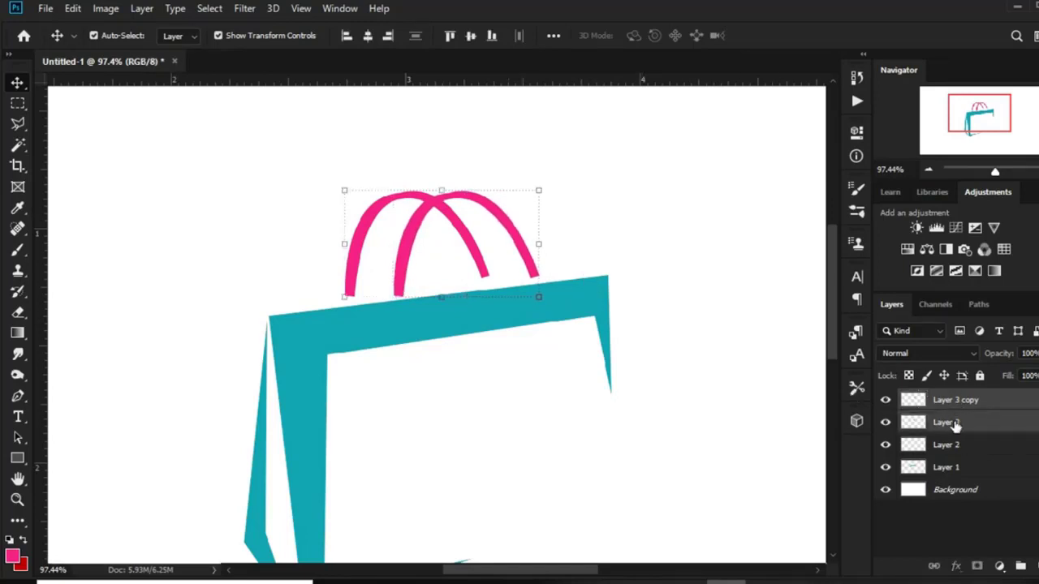
# Step: Merge both handles into a smart object, tilt it slightly, and lower it onto the bag's top edge
pyautogui.rightClick(957, 423)
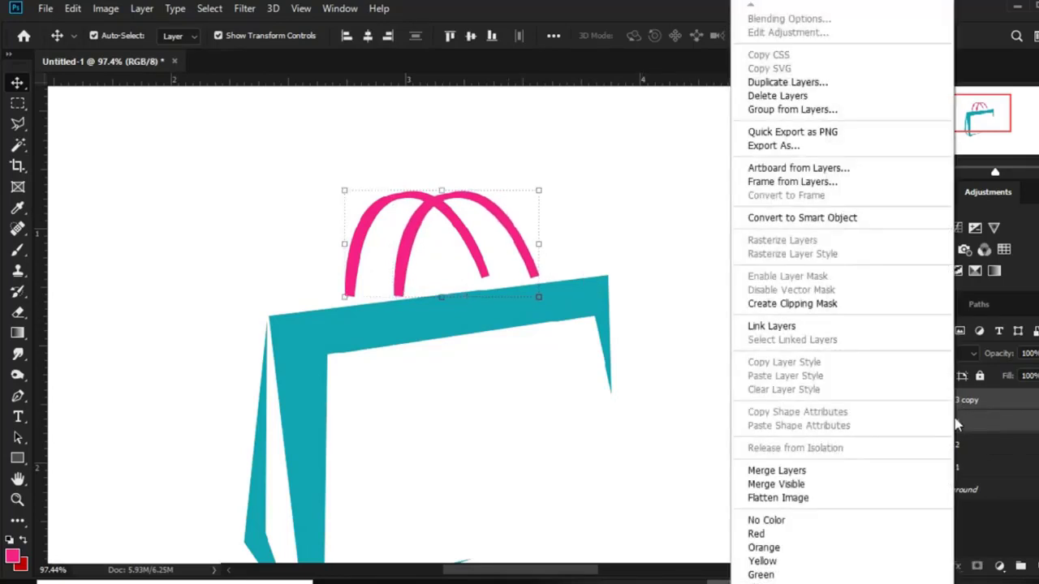
pyautogui.click(763, 217)
pyautogui.click(888, 400)
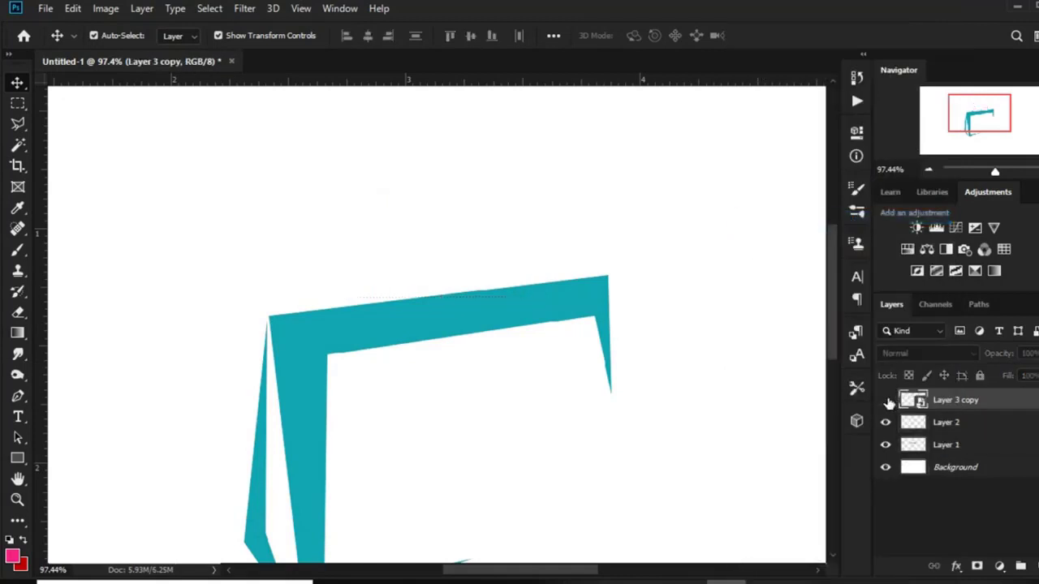
pyautogui.click(888, 400)
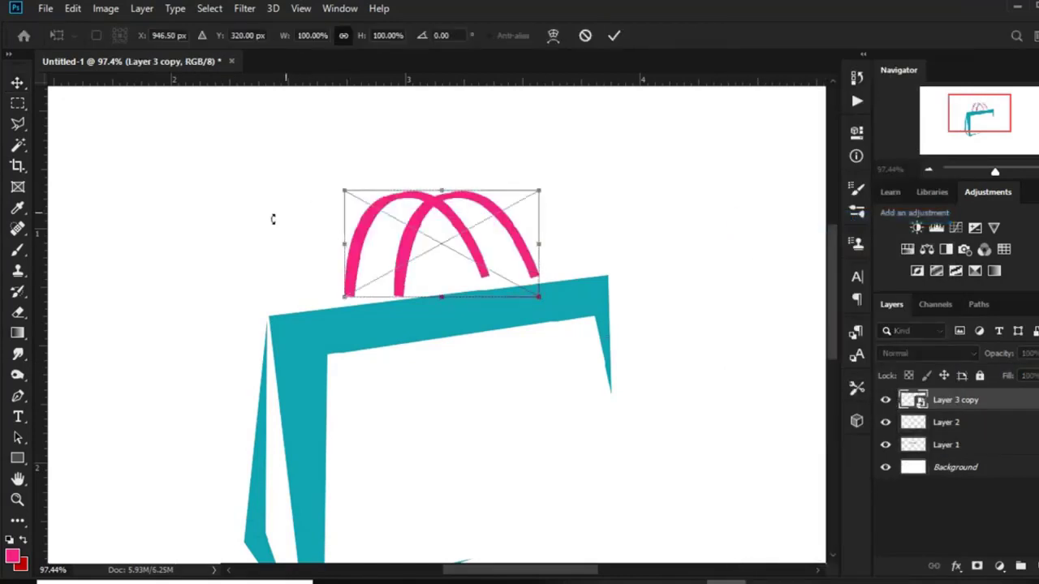
pyautogui.moveTo(274, 219); pyautogui.dragTo(269, 228)
pyautogui.moveTo(449, 249); pyautogui.dragTo(443, 256)
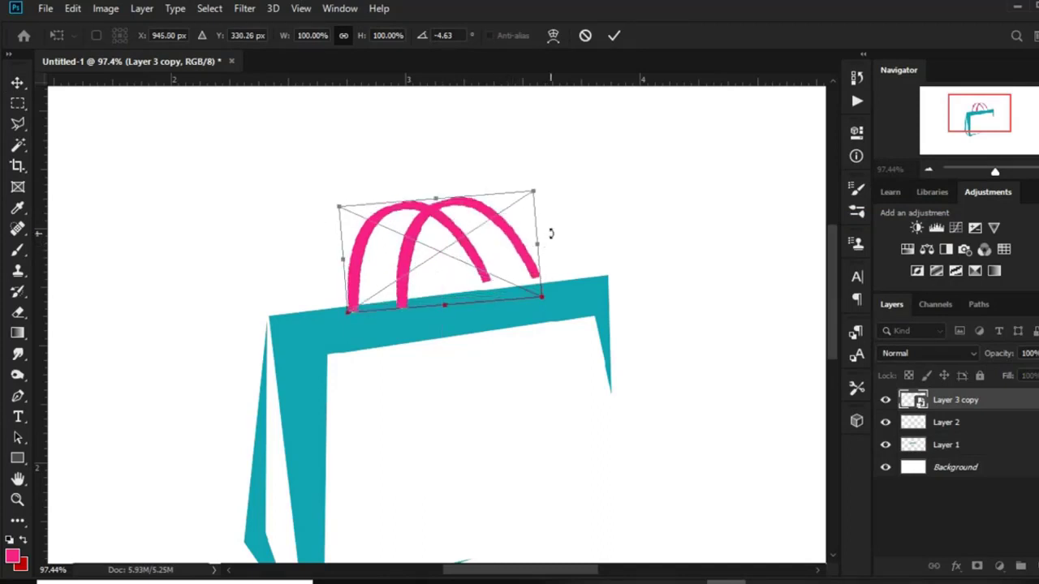
pyautogui.moveTo(551, 234); pyautogui.dragTo(547, 241)
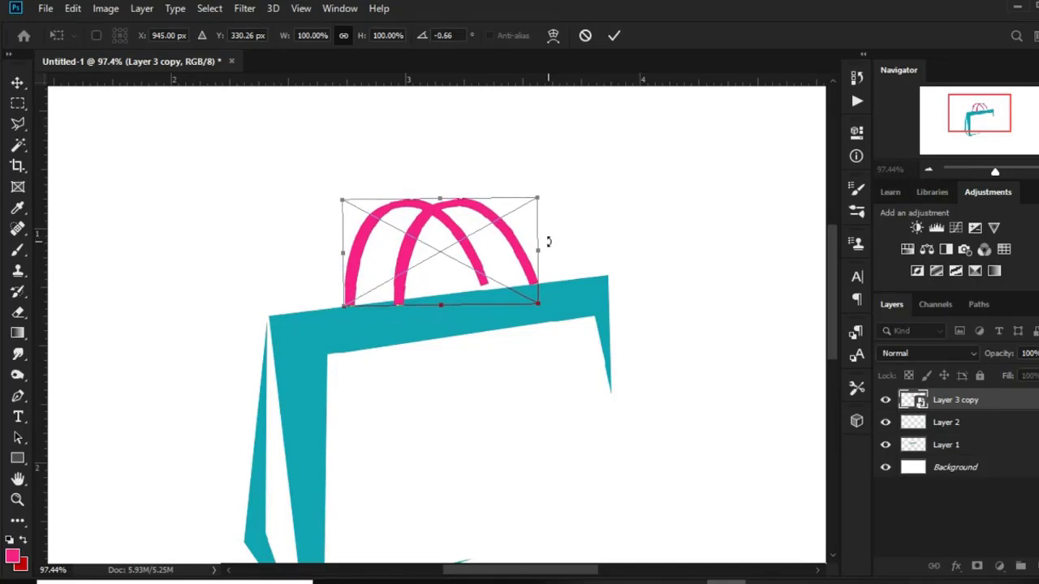
pyautogui.click(614, 35)
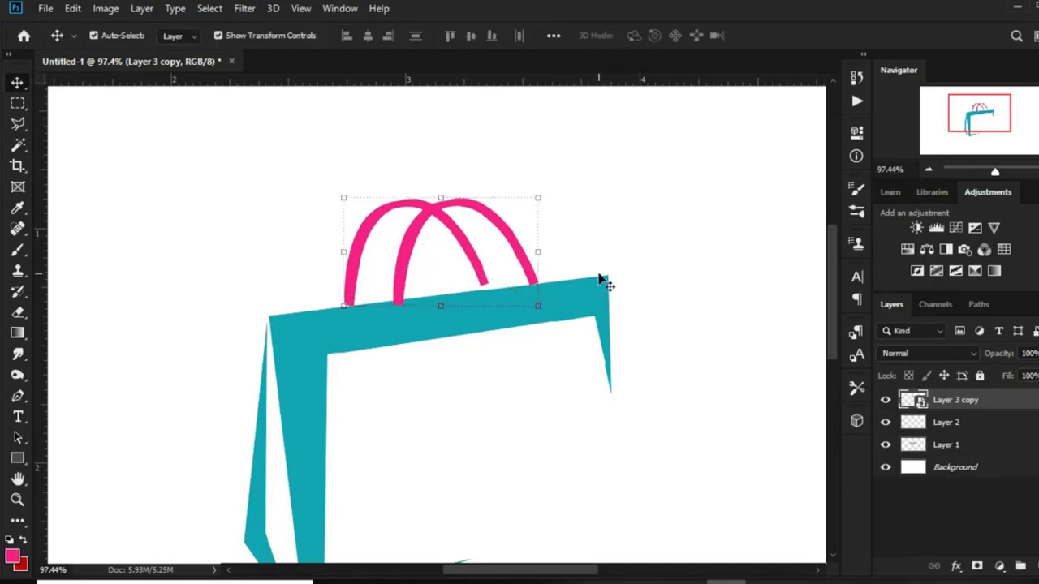
# Step: Rasterize the handles smart object and choose the Polygonal Lasso tool
pyautogui.rightClick(957, 409)
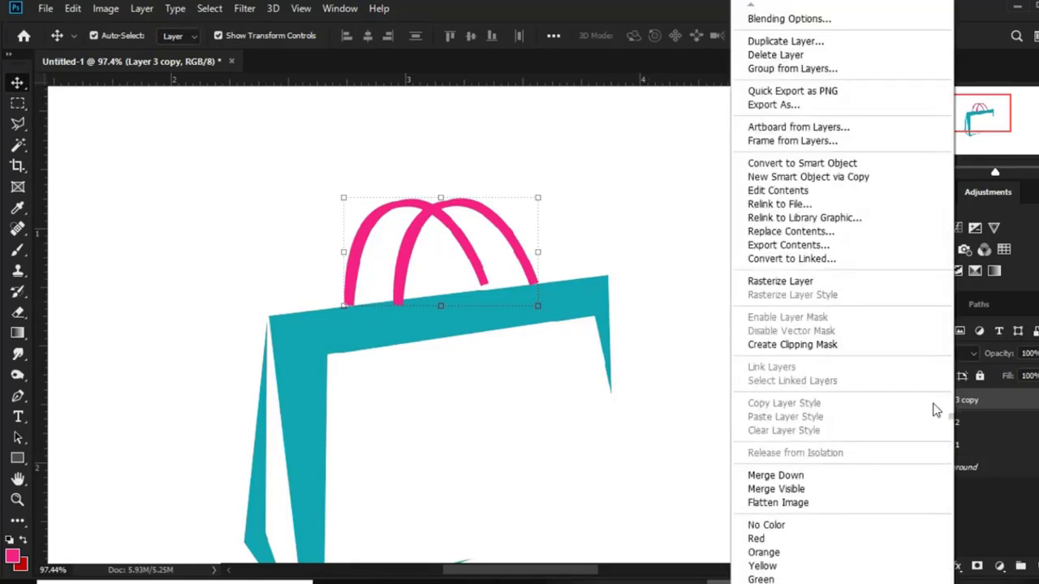
pyautogui.click(781, 280)
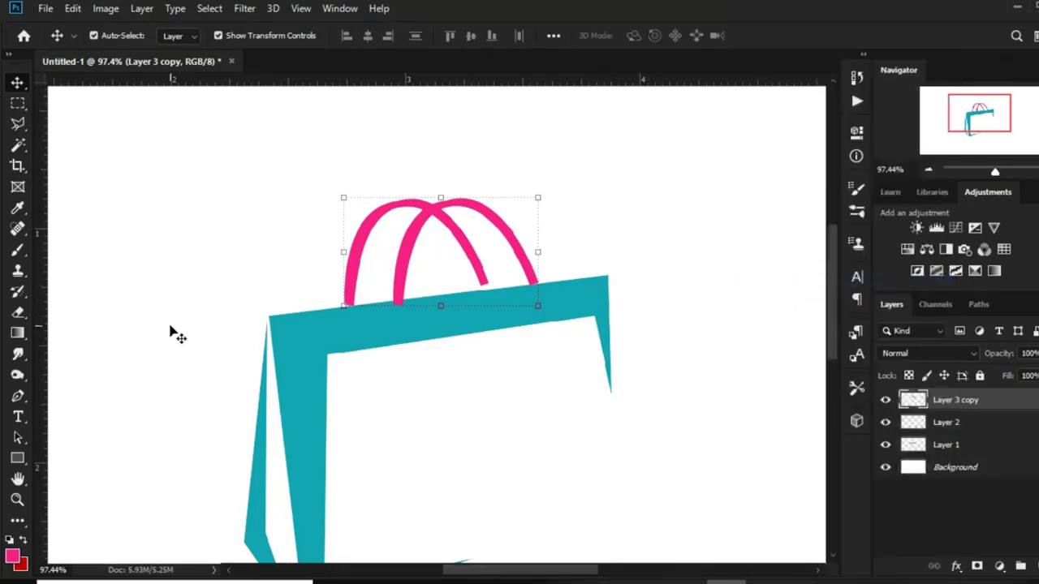
pyautogui.click(18, 124)
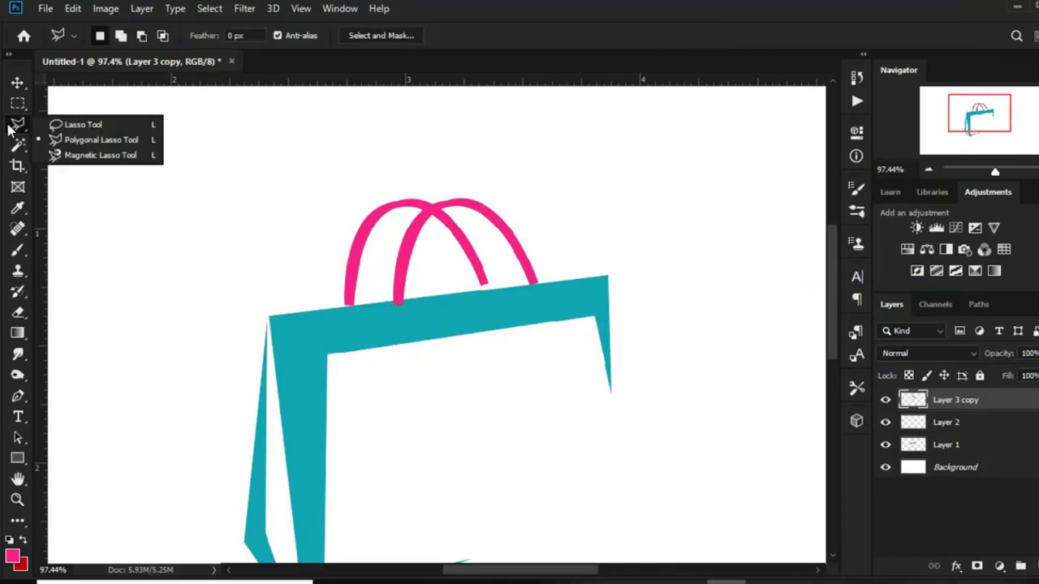
pyautogui.click(90, 141)
pyautogui.keyDown('alt'); pyautogui.scroll(1, 459, 306); pyautogui.keyUp('alt')
pyautogui.keyDown('alt'); pyautogui.scroll(1, 492, 301); pyautogui.keyUp('alt')
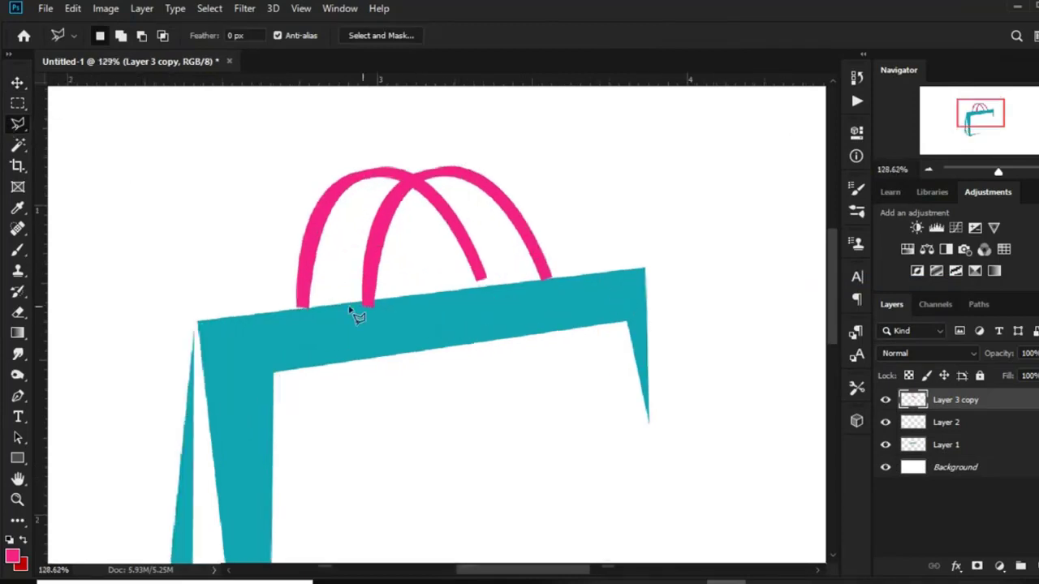
# Step: Select the handle ends overlapping the bag top, erase them, and clear the selection
pyautogui.click(286, 303)
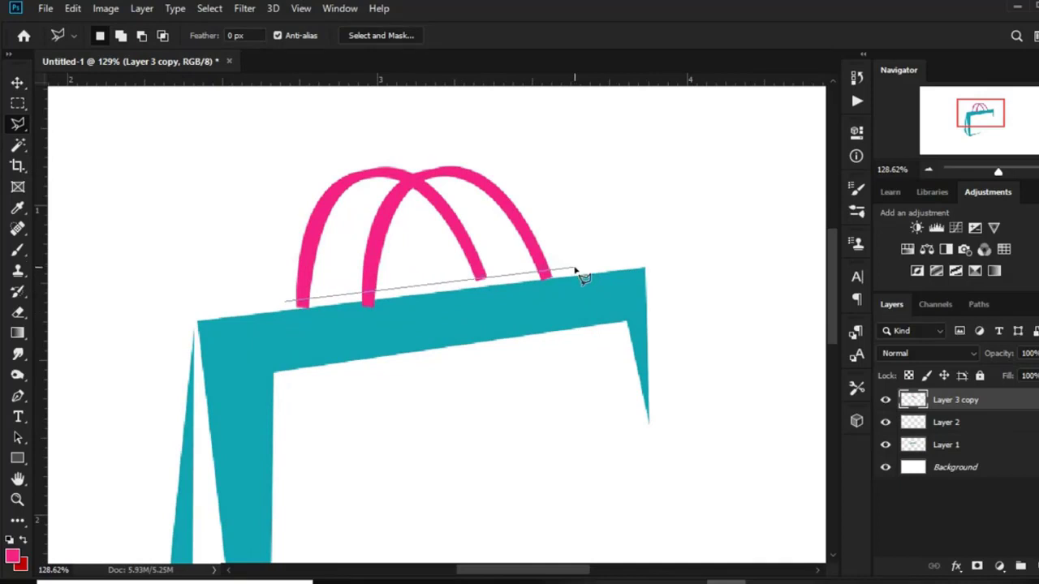
pyautogui.press('Escape')
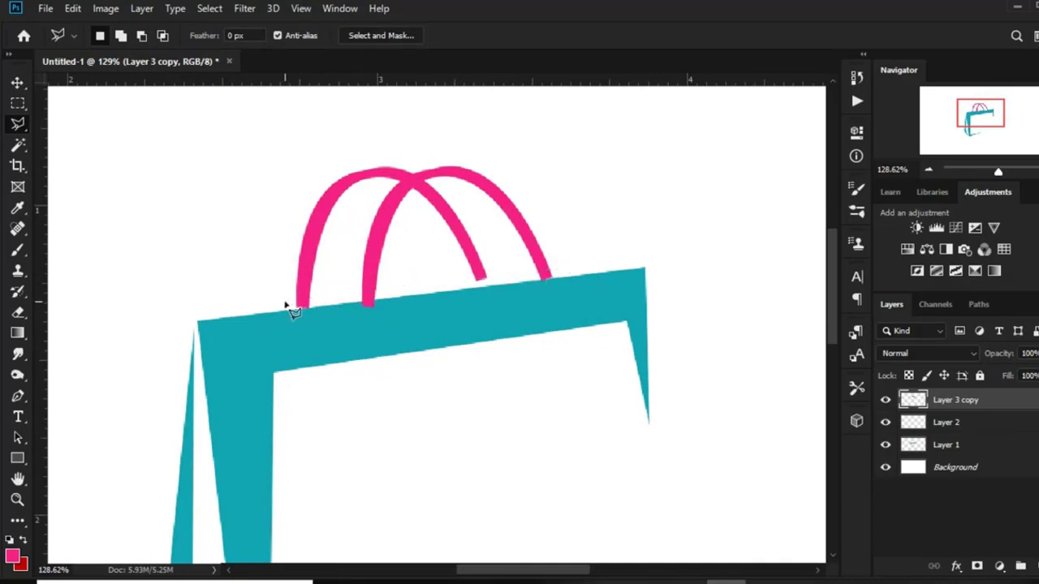
pyautogui.click(286, 304)
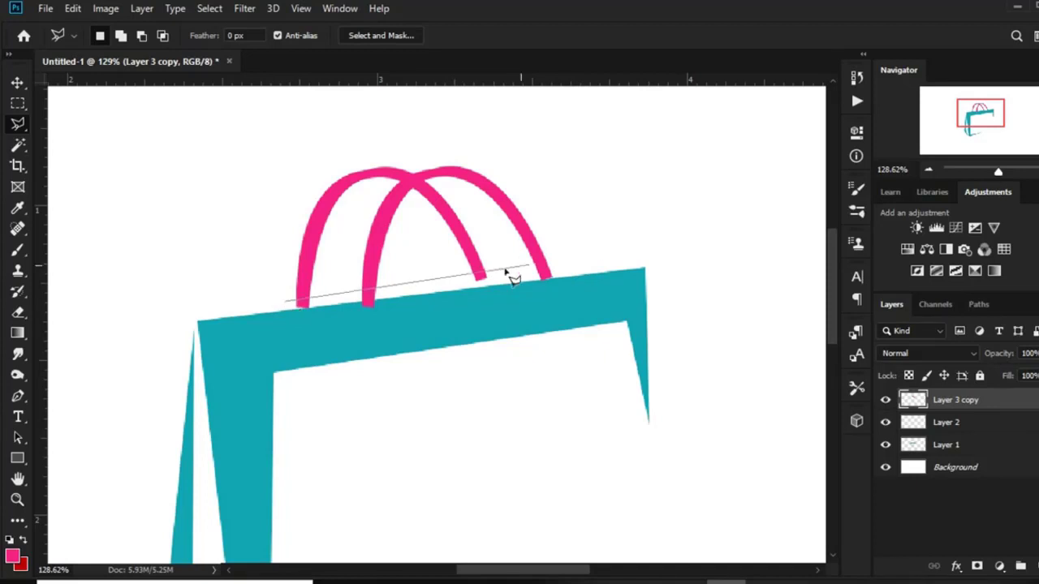
pyautogui.click(569, 267)
pyautogui.click(582, 363)
pyautogui.click(305, 358)
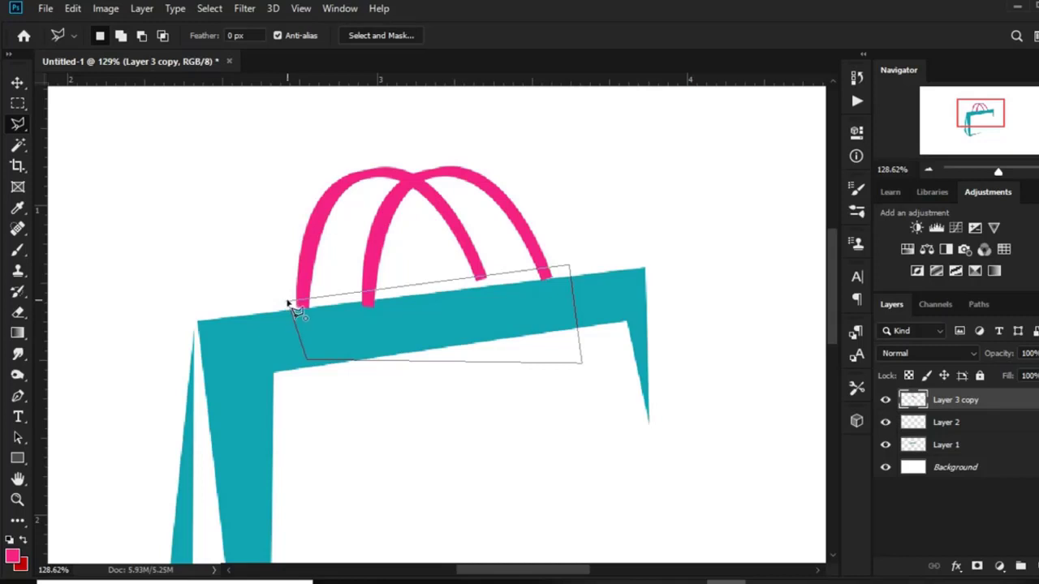
pyautogui.click(286, 304)
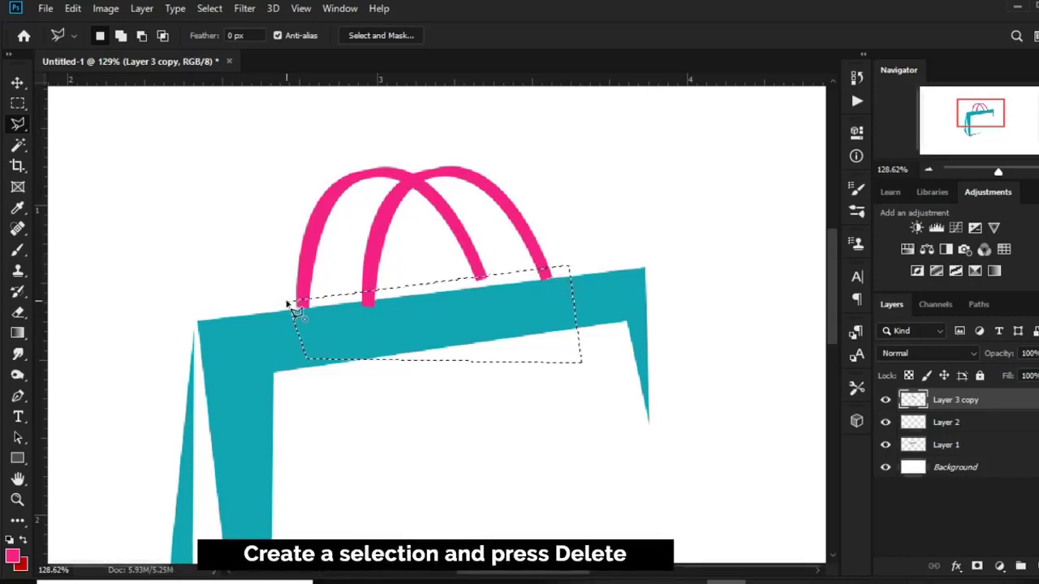
pyautogui.hotkey('ctrl', 'd')
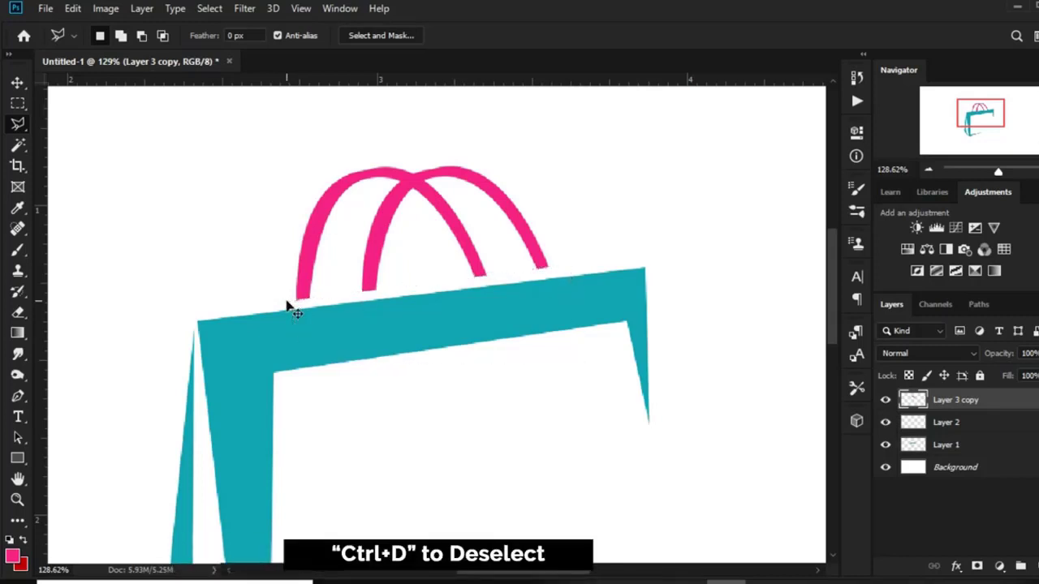
# Step: Tilt the pink handles about 1.26° clockwise and nudge them down onto the bag's slanted top
pyautogui.press('v')
pyautogui.hotkey('ctrl', 't')
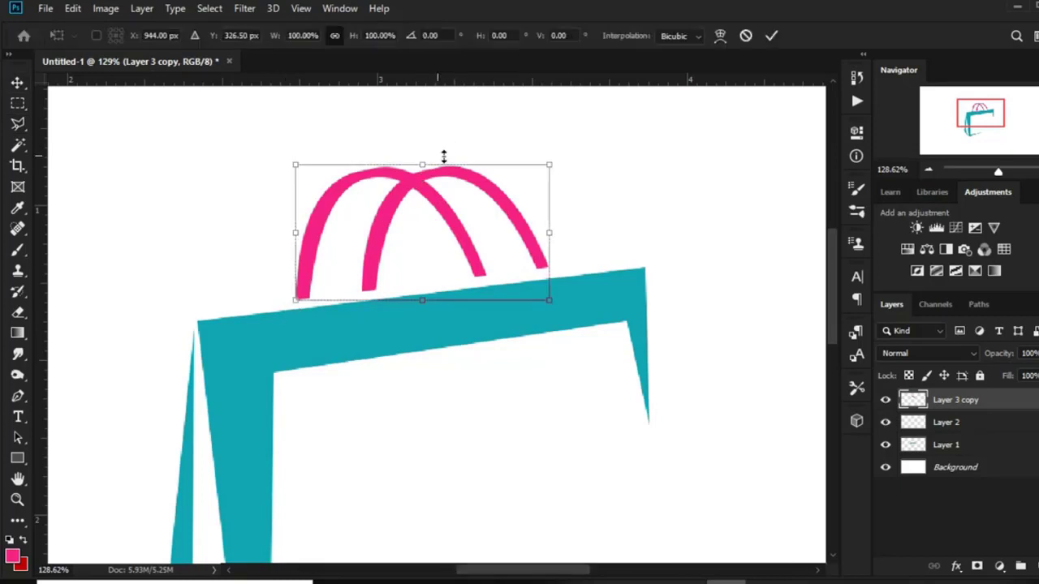
pyautogui.moveTo(566, 155); pyautogui.dragTo(564, 158)
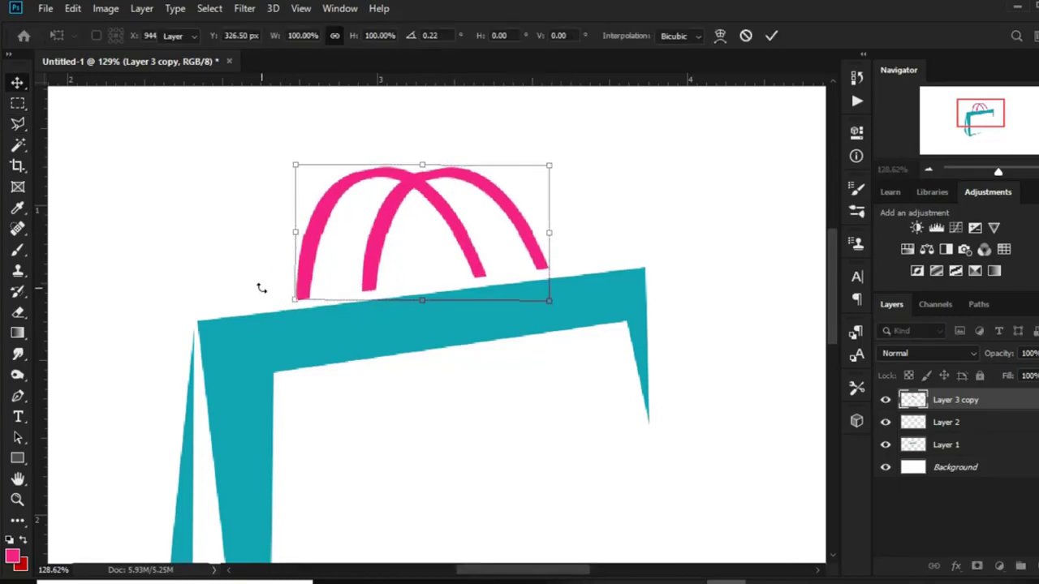
pyautogui.press('Return')
pyautogui.press('Down')
pyautogui.press('Down')
pyautogui.press('Down')
pyautogui.press('Down')
pyautogui.press('Down')
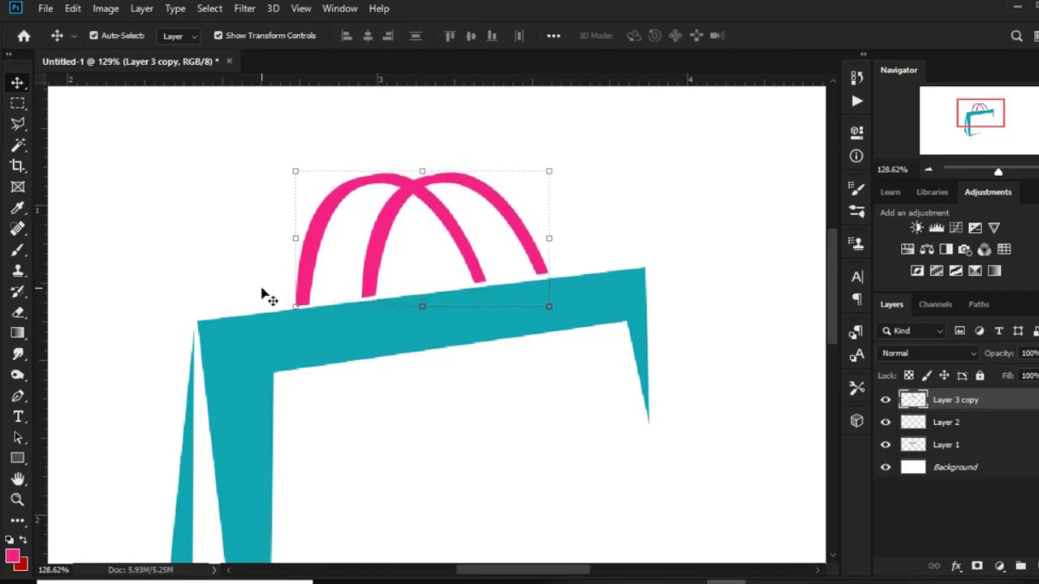
pyautogui.hotkey('ctrl', '0')
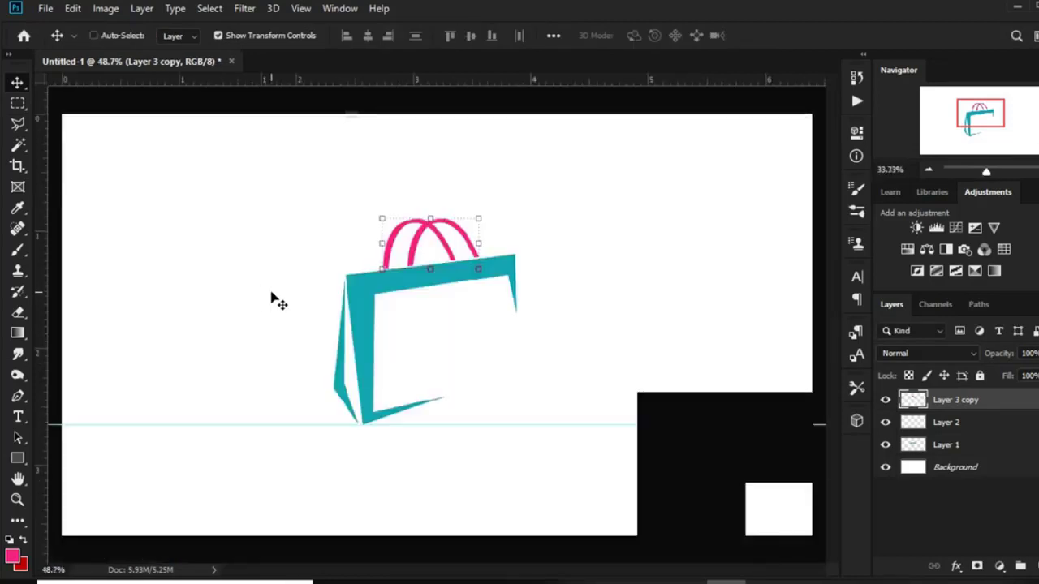
pyautogui.hotkey('ctrl', '-')
pyautogui.click(417, 155)
pyautogui.scroll(1, 464, 225)
pyautogui.scroll(1, 464, 231)
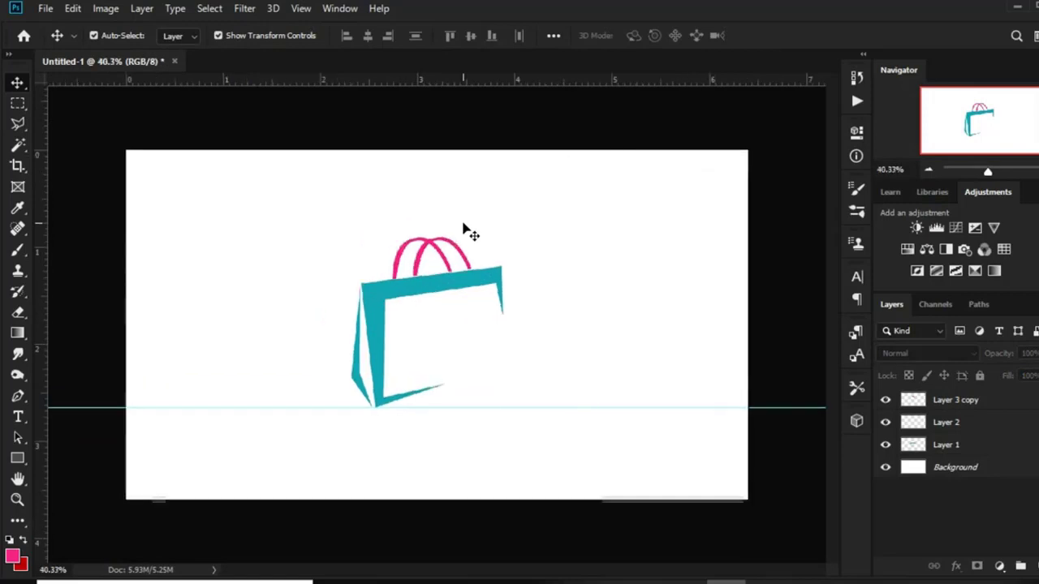
# Step: Copy the word 'Online' from the Notepad notes
pyautogui.click(773, 581)
pyautogui.doubleClick(582, 293)
pyautogui.hotkey('alt', 'Tab')
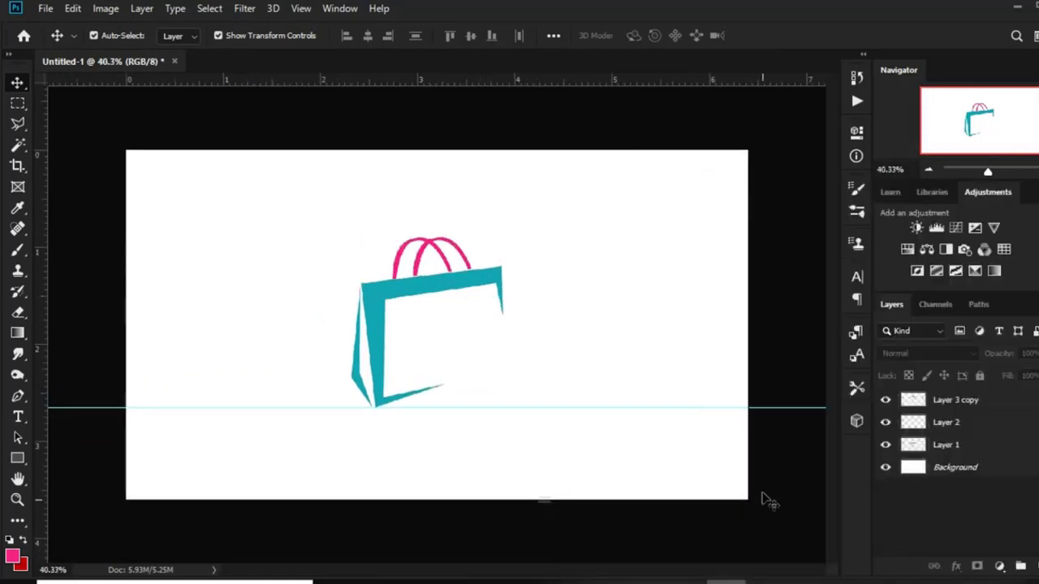
pyautogui.click(774, 581)
pyautogui.rightClick(580, 294)
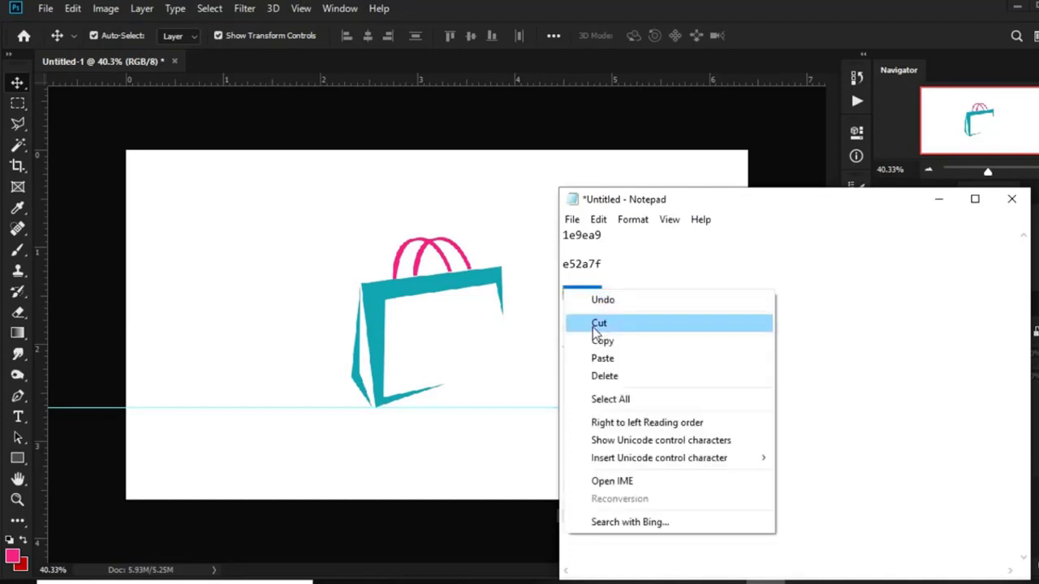
pyautogui.click(597, 338)
pyautogui.click(484, 350)
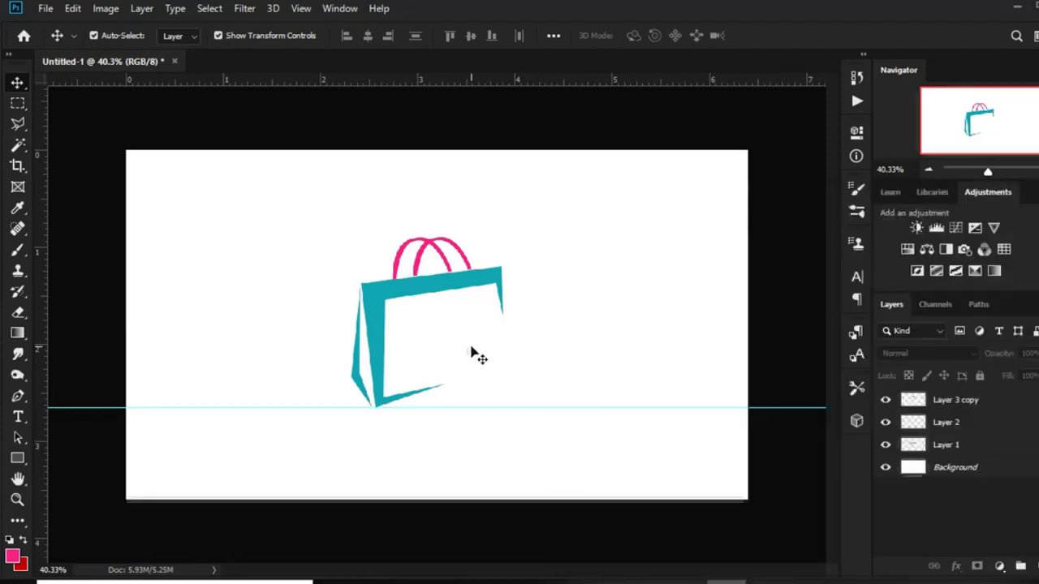
# Step: Add pink (e52a7f) 'Online' text in Centura Round on the bag's white front
pyautogui.click(18, 417)
pyautogui.click(90, 416)
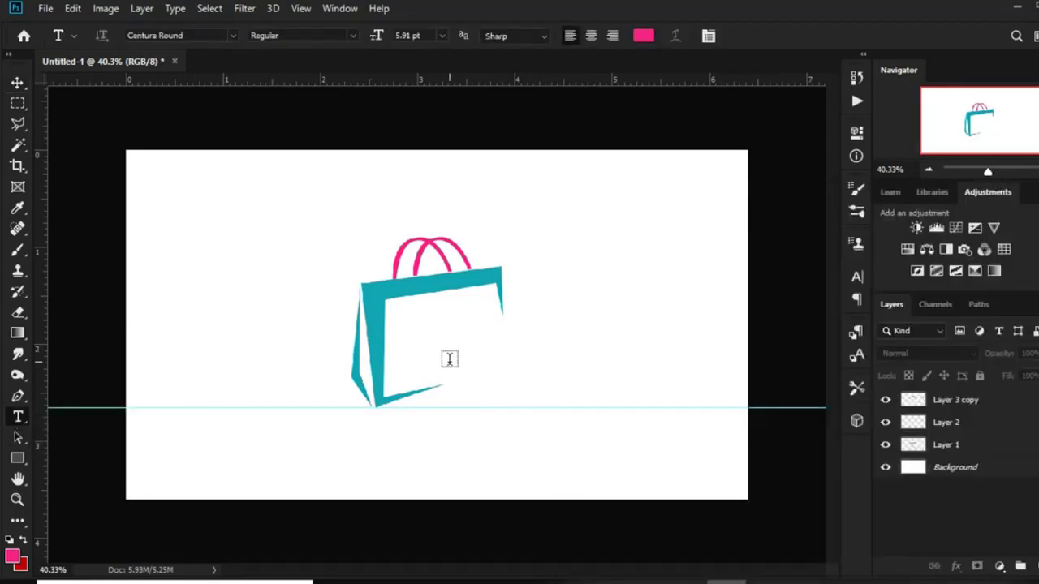
pyautogui.click(642, 38)
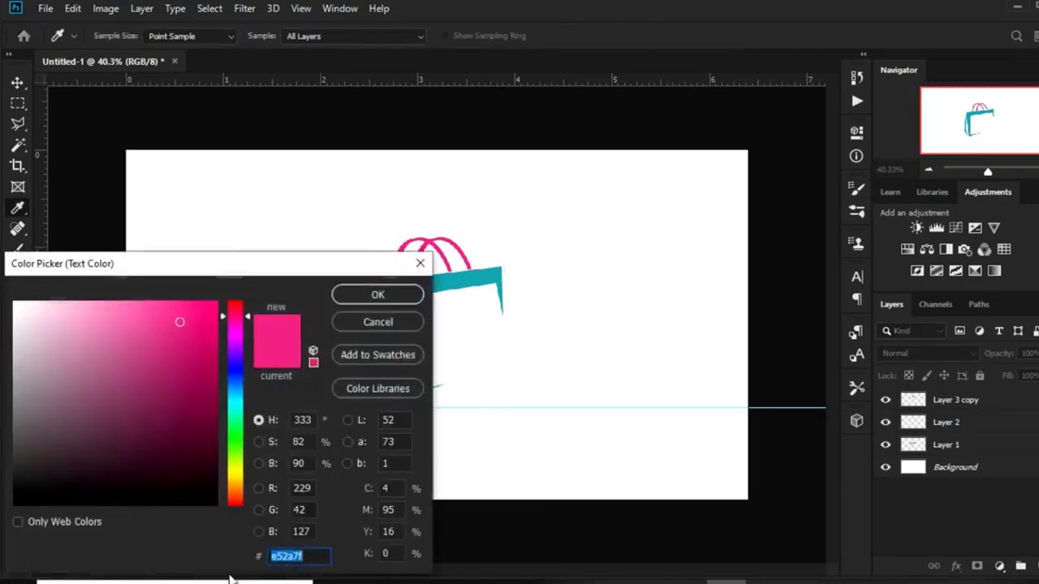
pyautogui.click(361, 296)
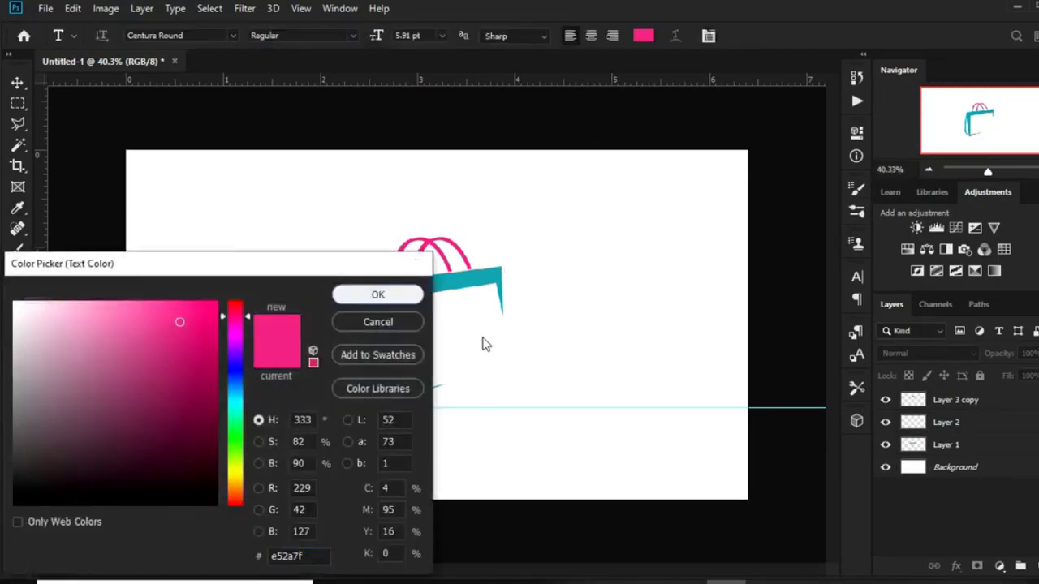
pyautogui.click(478, 331)
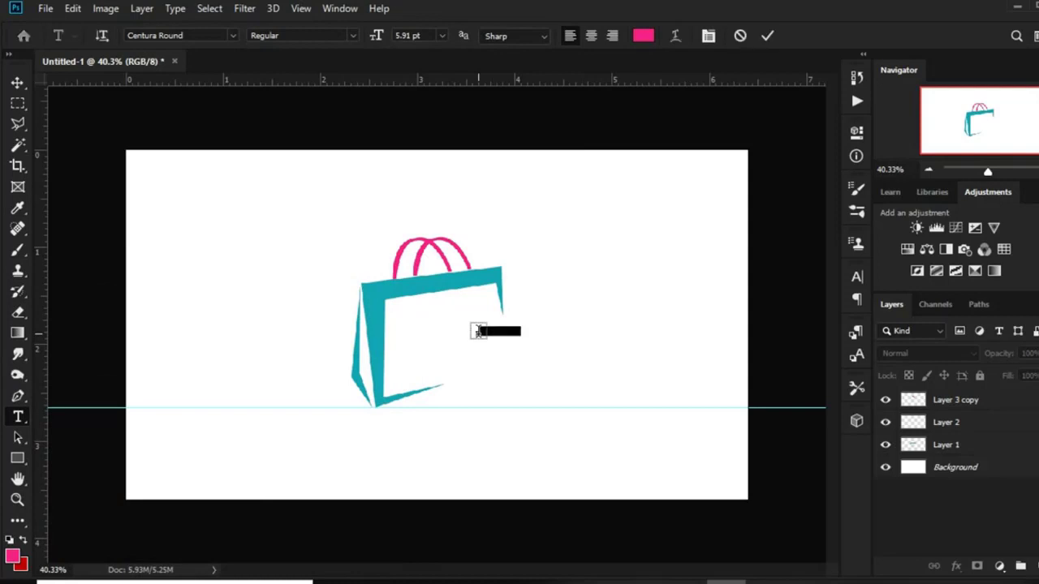
pyautogui.write('Online')
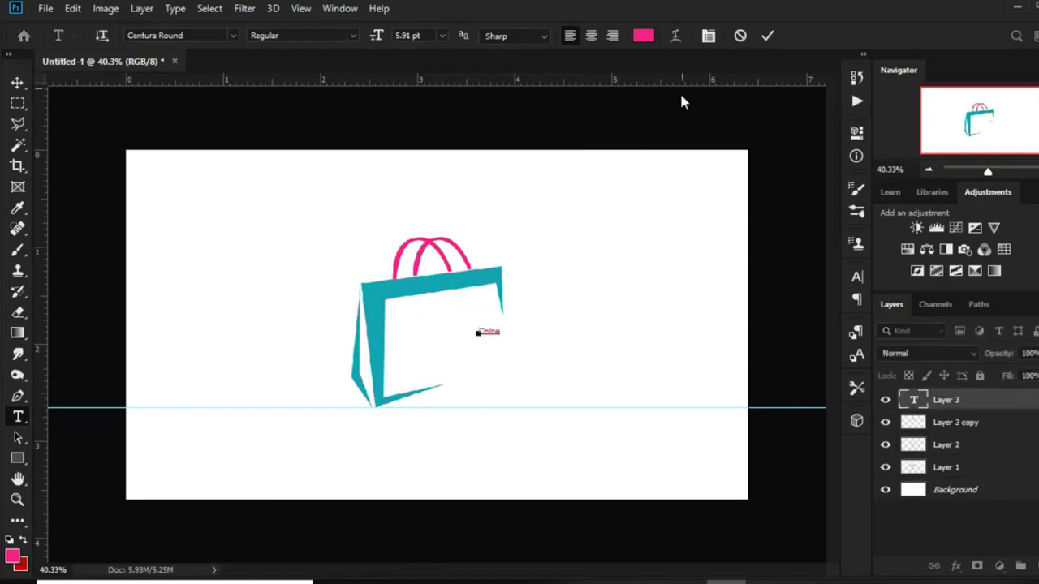
pyautogui.click(767, 35)
# Step: Scale the Online text up to about 296%
pyautogui.press('ctrl')
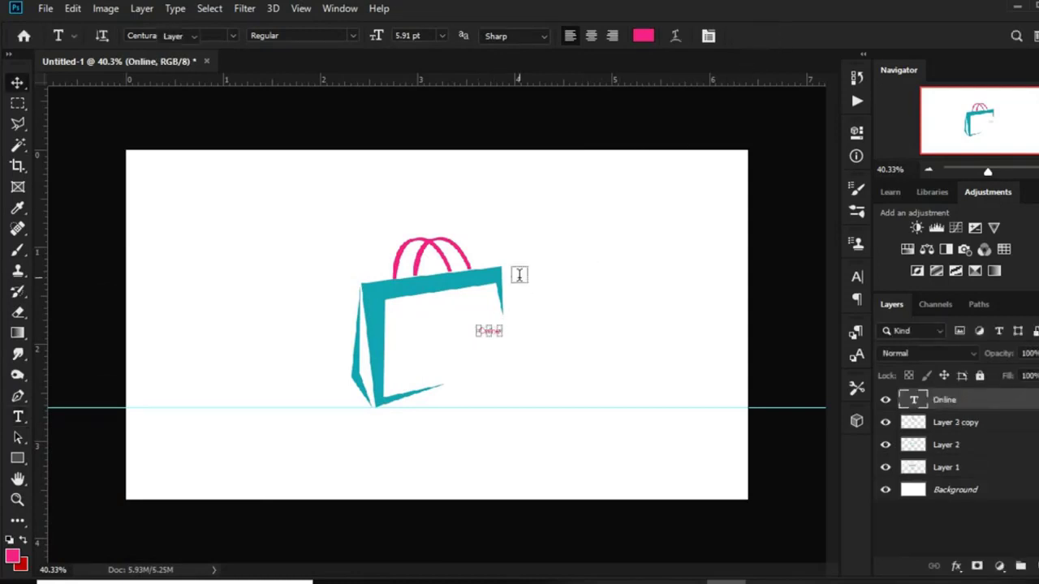
pyautogui.hotkey('ctrl', 't')
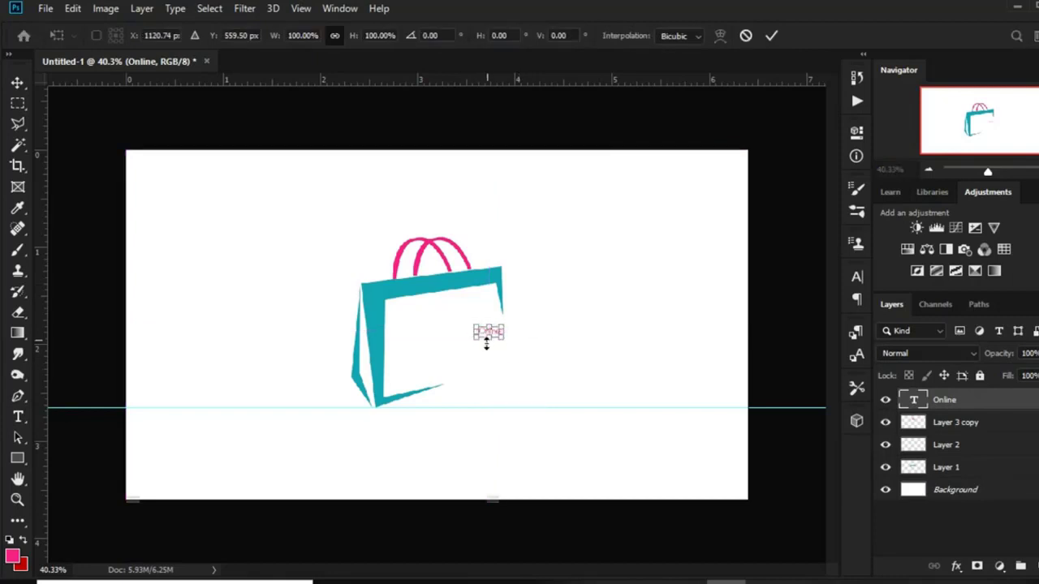
pyautogui.moveTo(487, 336)
pyautogui.mouseDown()
pyautogui.moveTo(487, 355)
pyautogui.moveTo(499, 340)
pyautogui.mouseUp()
# Step: Duplicate the Online text directly below and change the copy to 'Shop'
pyautogui.press('Return')
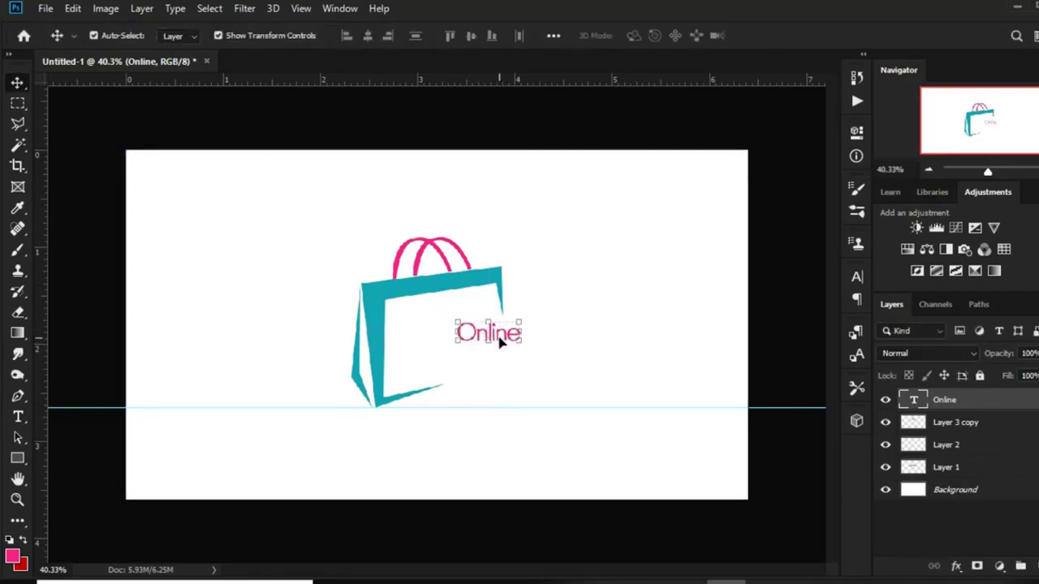
pyautogui.moveTo(499, 343); pyautogui.dragTo(493, 361)
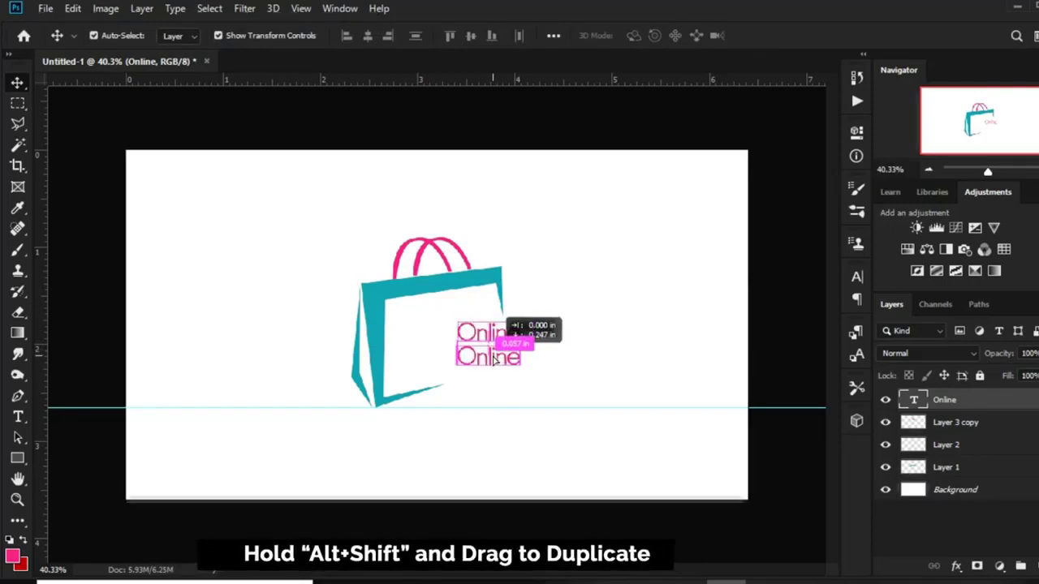
pyautogui.press('t')
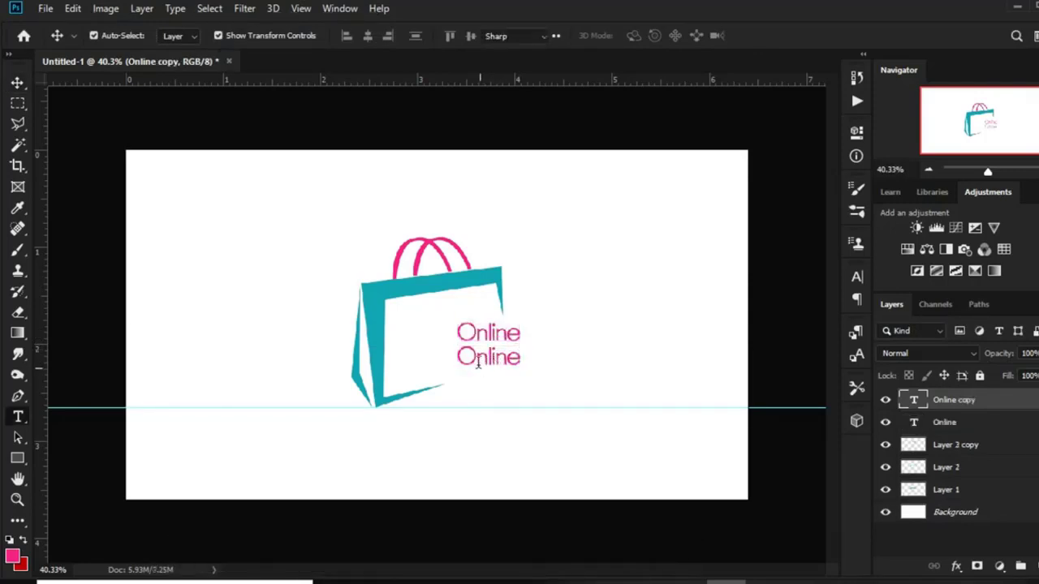
pyautogui.click(475, 360)
pyautogui.doubleClick(479, 359)
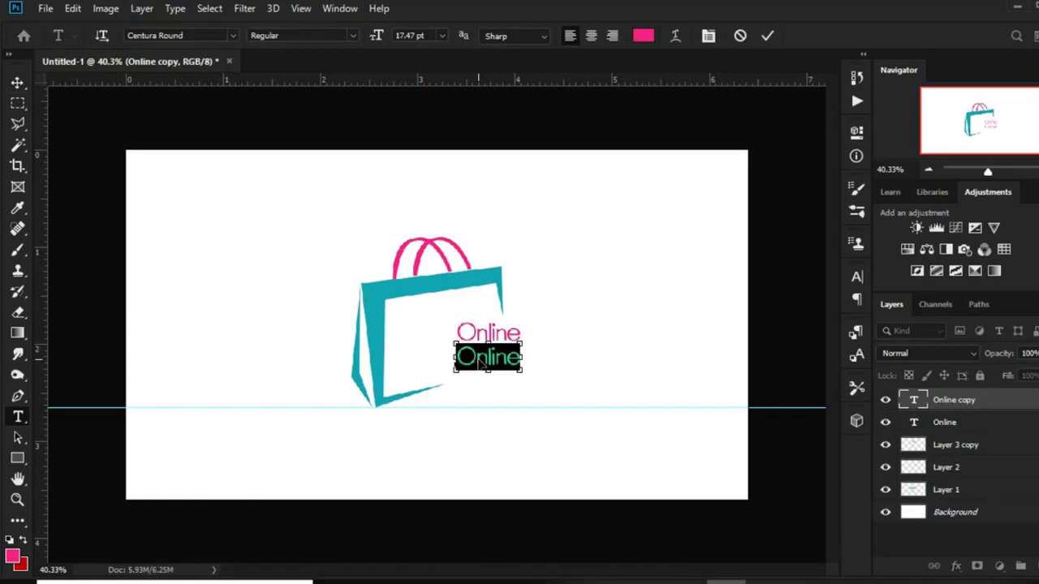
pyautogui.write('Shop')
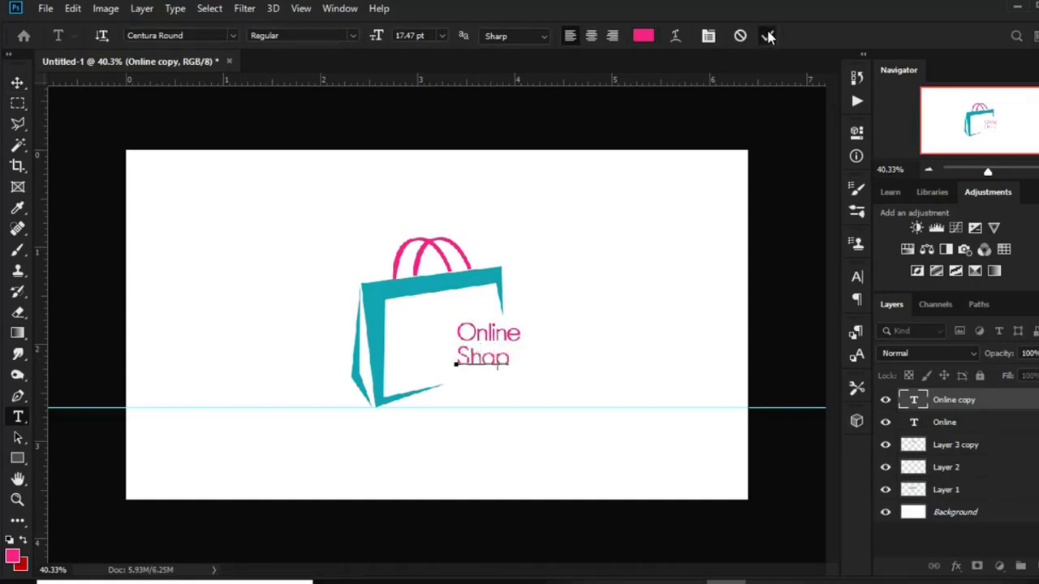
pyautogui.click(538, 267)
# Step: Enlarge the Shop text to about 115%
pyautogui.press('v')
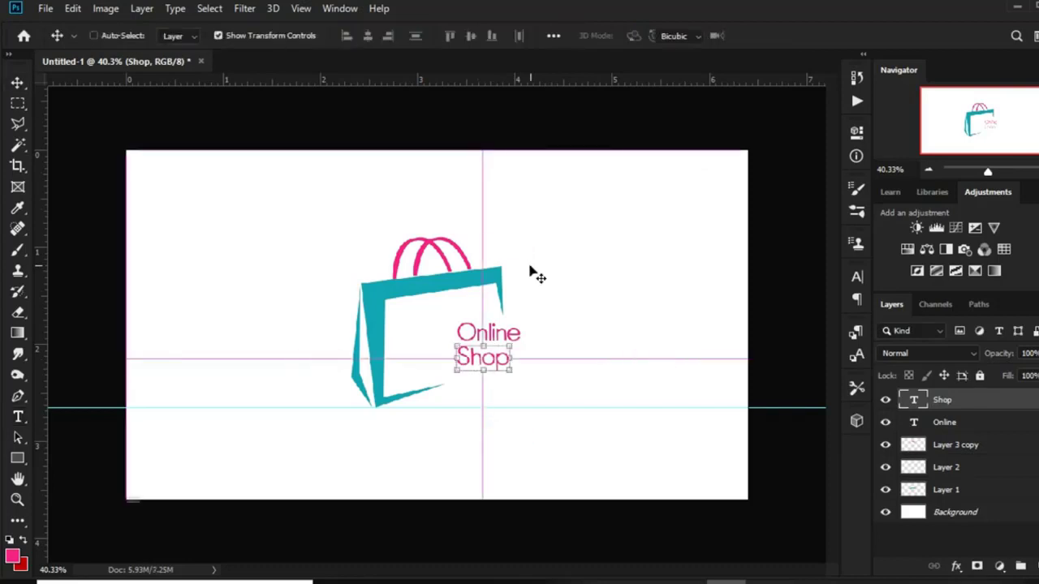
pyautogui.hotkey('ctrl', 't')
pyautogui.moveTo(512, 370); pyautogui.dragTo(522, 375)
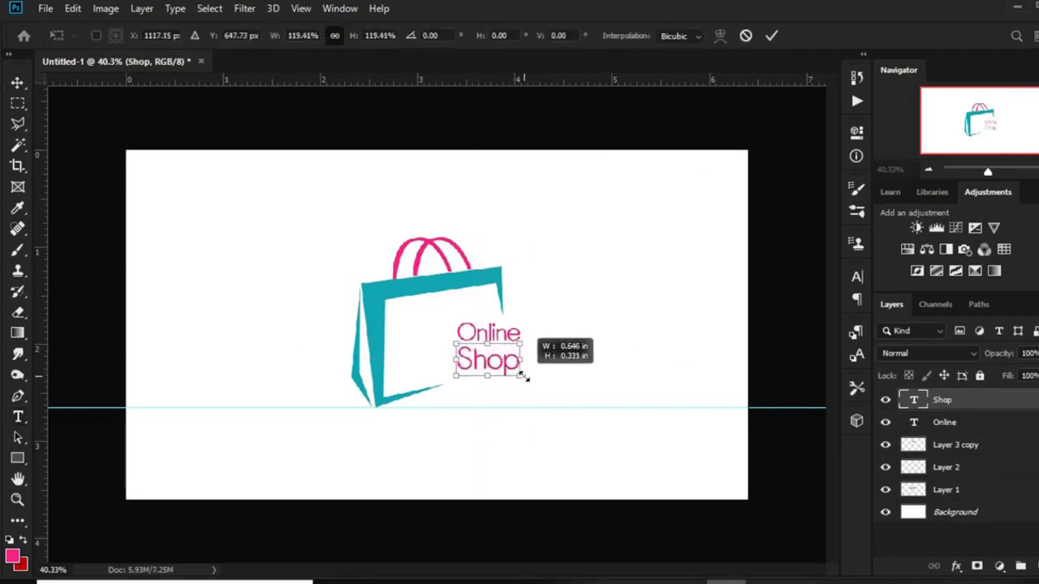
pyautogui.press('Return')
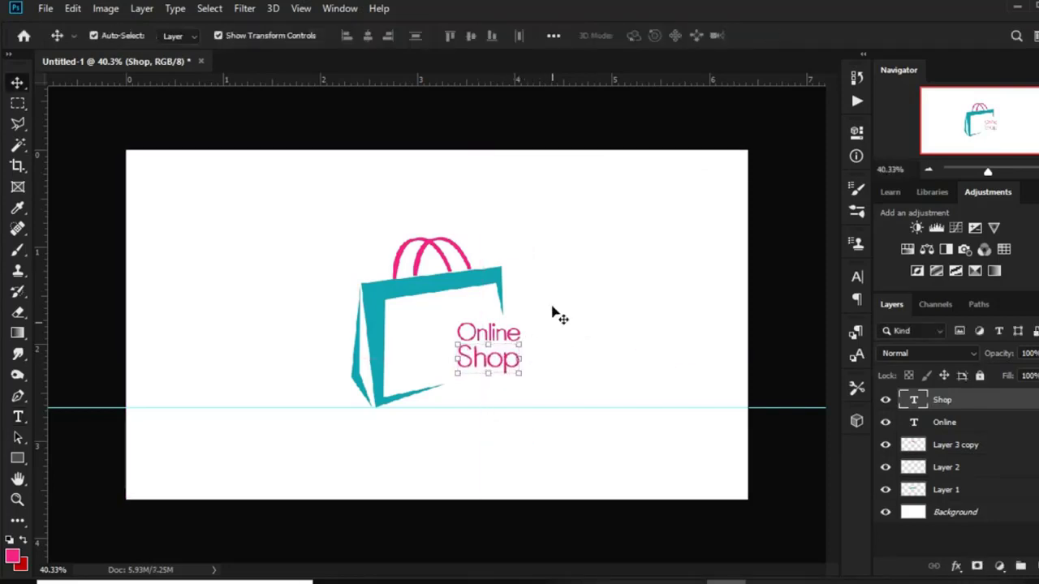
pyautogui.click(492, 255)
pyautogui.scroll(1, 491, 268)
# Step: Draw a rectangle bar below the Shop text
pyautogui.scroll(2, 494, 292)
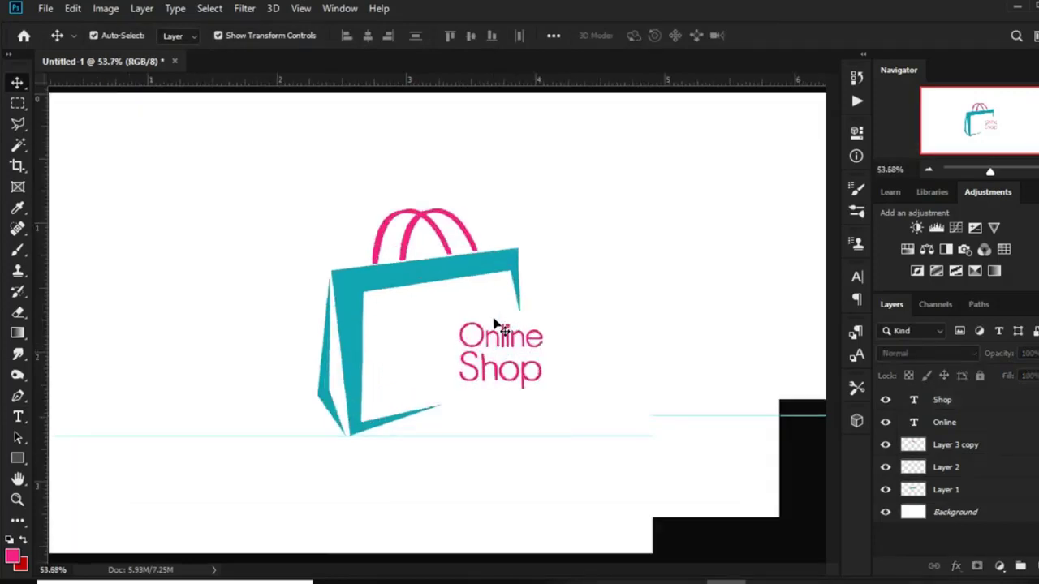
pyautogui.scroll(1, 487, 325)
pyautogui.click(17, 460)
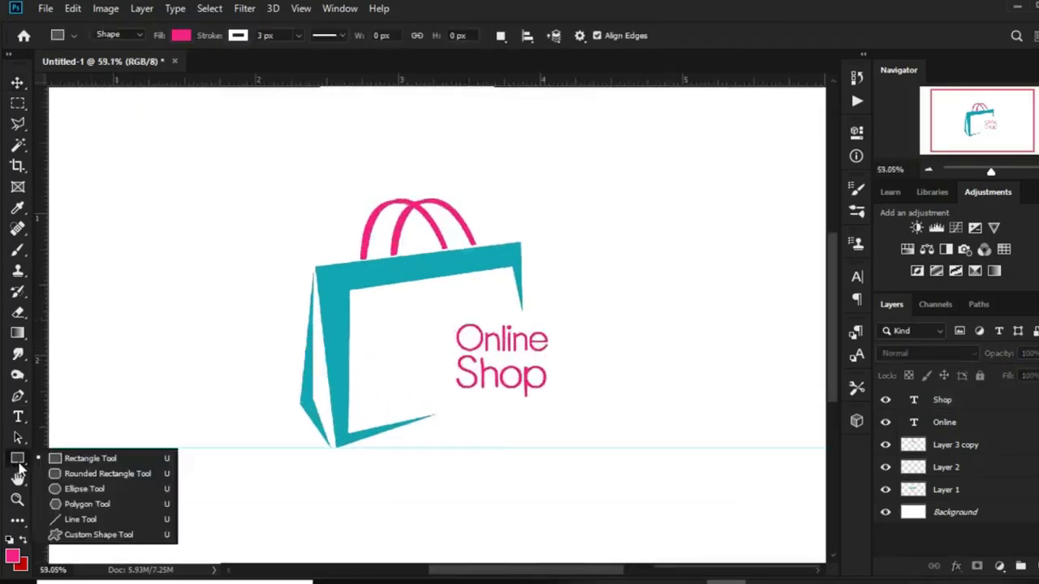
pyautogui.click(71, 463)
pyautogui.moveTo(443, 394); pyautogui.dragTo(548, 414)
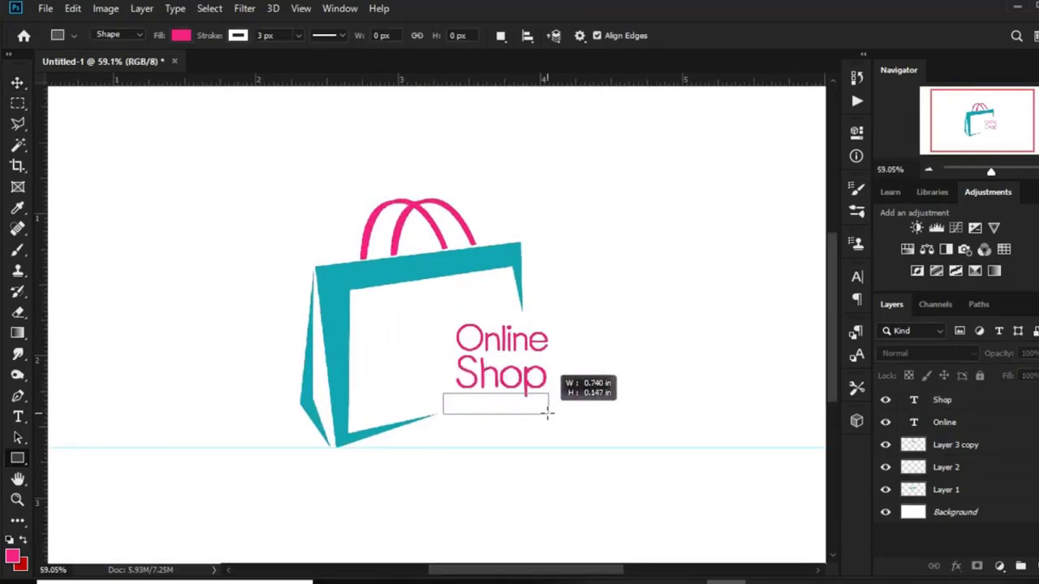
pyautogui.moveTo(548, 414); pyautogui.dragTo(549, 414)
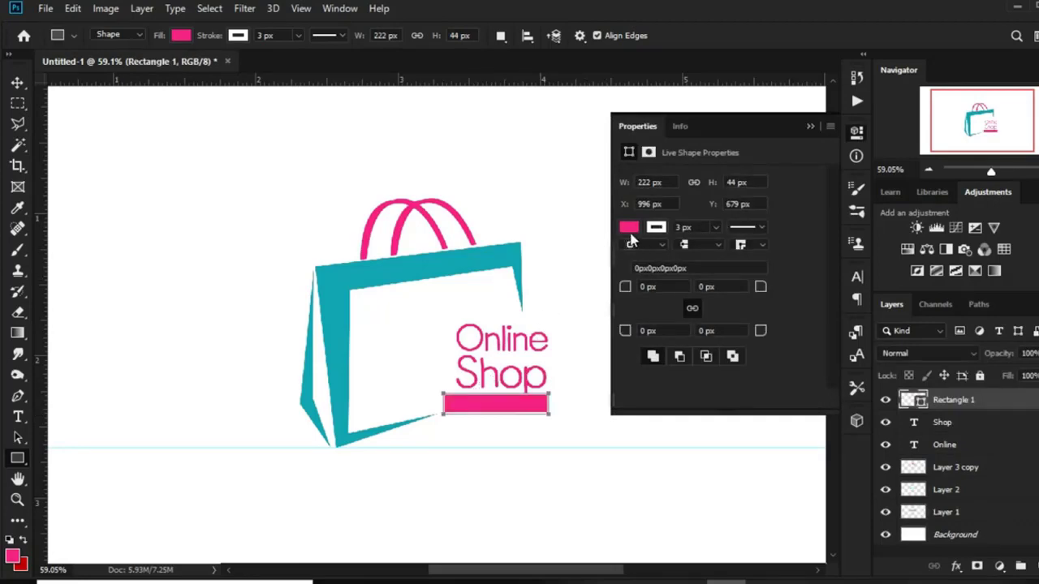
# Step: Give the bar no fill, a pink outline and 22 px rounded corners
pyautogui.click(631, 234)
pyautogui.click(639, 258)
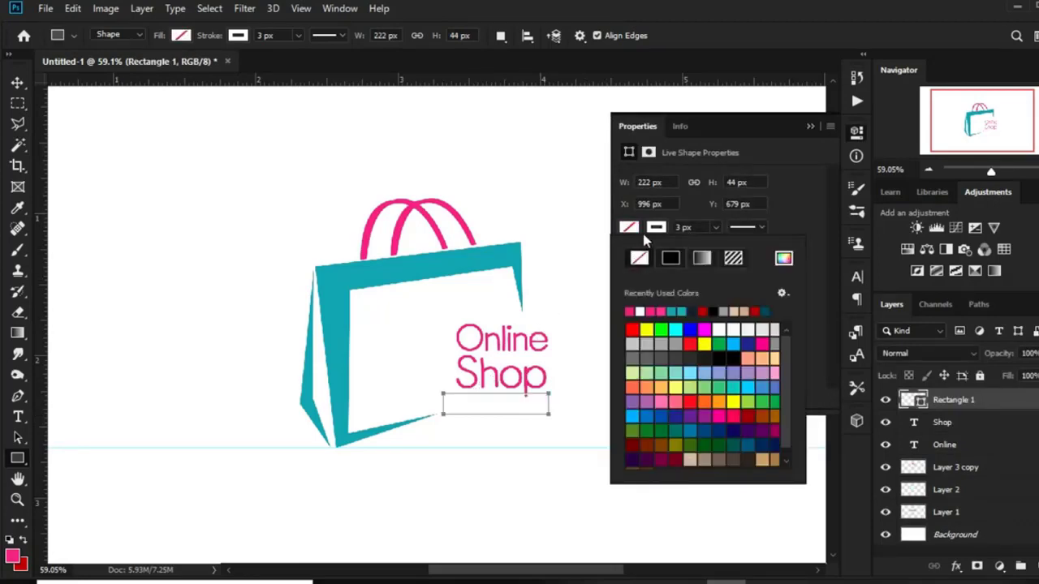
pyautogui.click(630, 310)
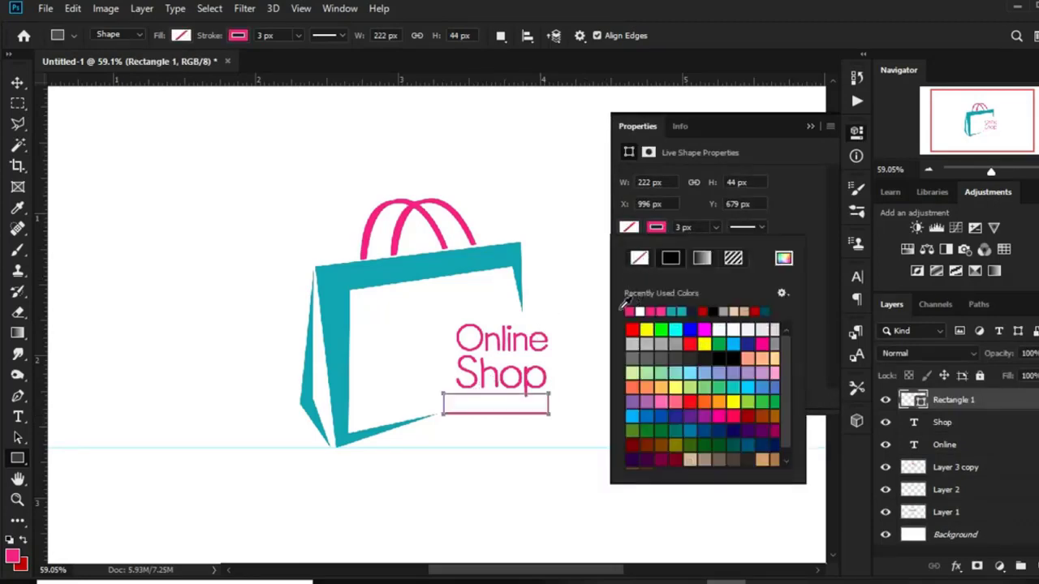
pyautogui.click(767, 230)
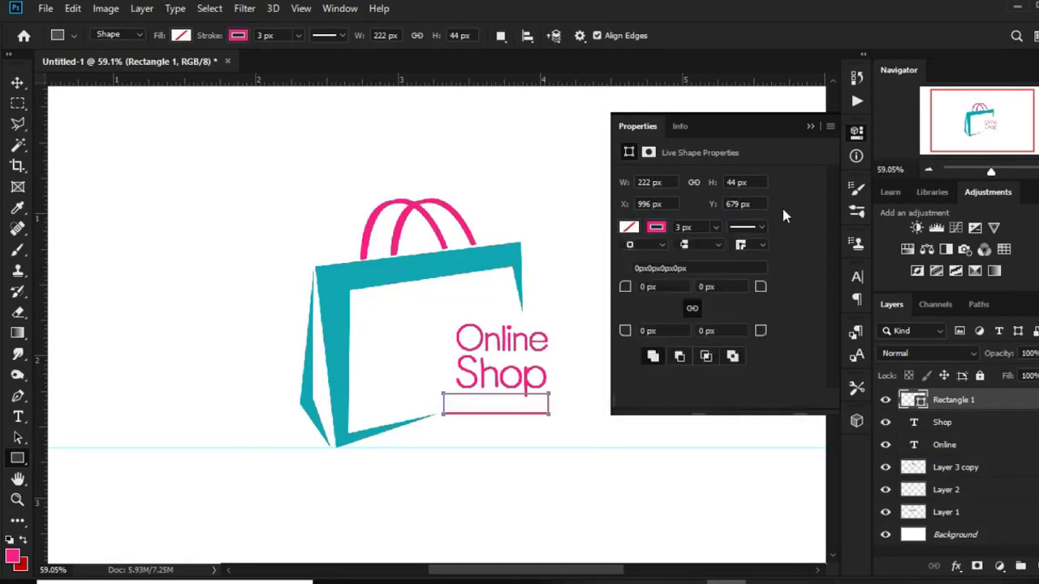
pyautogui.click(810, 123)
pyautogui.click(854, 135)
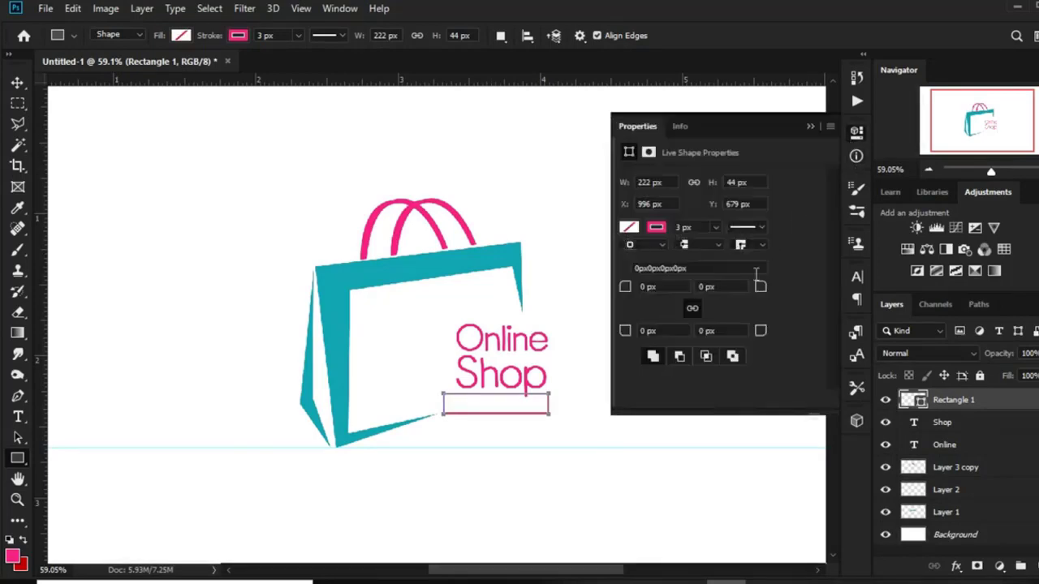
pyautogui.moveTo(759, 286); pyautogui.dragTo(802, 290)
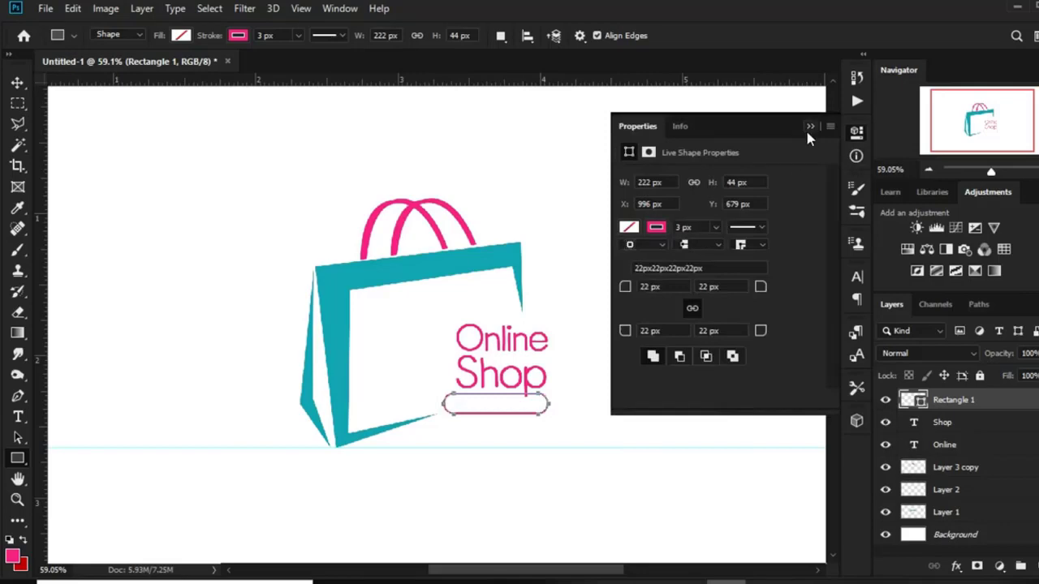
pyautogui.click(810, 127)
# Step: Scale the Online and Shop text together to about 114%
pyautogui.press('v')
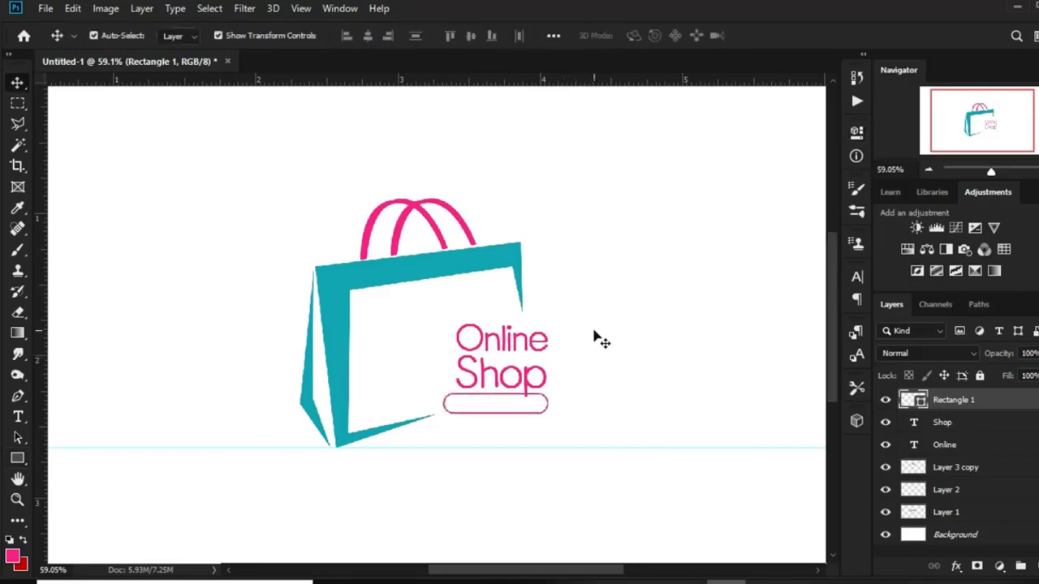
pyautogui.click(513, 349)
pyautogui.keyDown('shift'); pyautogui.click(506, 386); pyautogui.keyUp('shift')
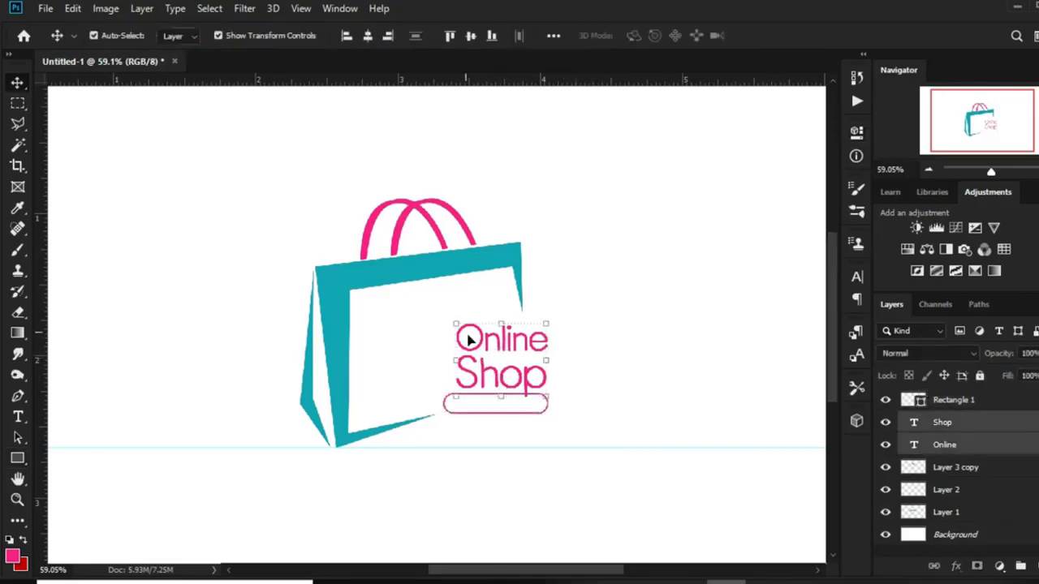
pyautogui.hotkey('ctrl', 't')
pyautogui.moveTo(453, 319); pyautogui.dragTo(443, 308)
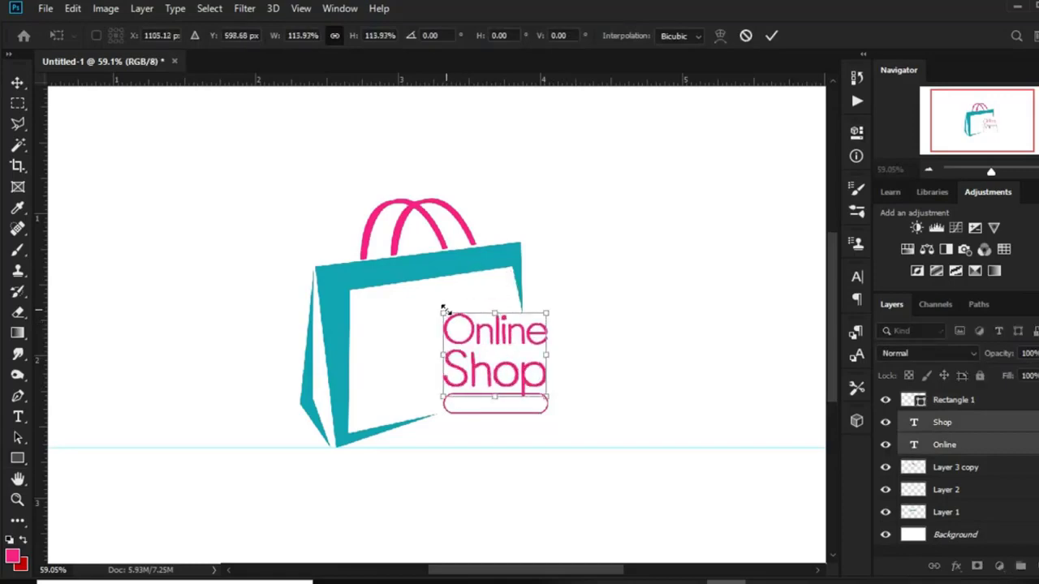
pyautogui.press('Return')
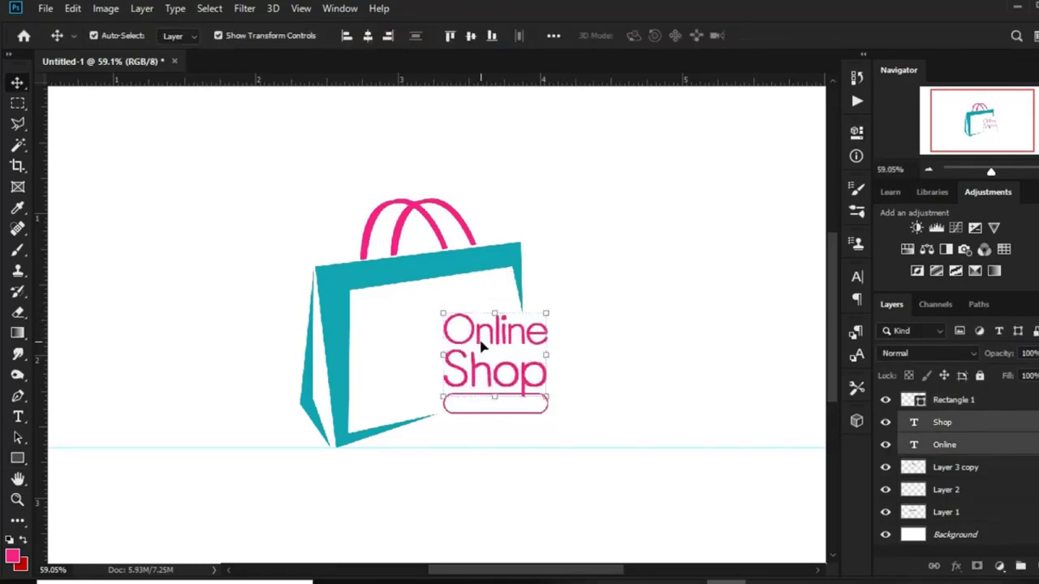
# Step: Nudge the text block up and the pill outline down slightly
pyautogui.press('Up')
pyautogui.press('Up')
pyautogui.press('Up')
pyautogui.press('Up')
pyautogui.press('Up')
pyautogui.press('Up')
pyautogui.click(494, 453)
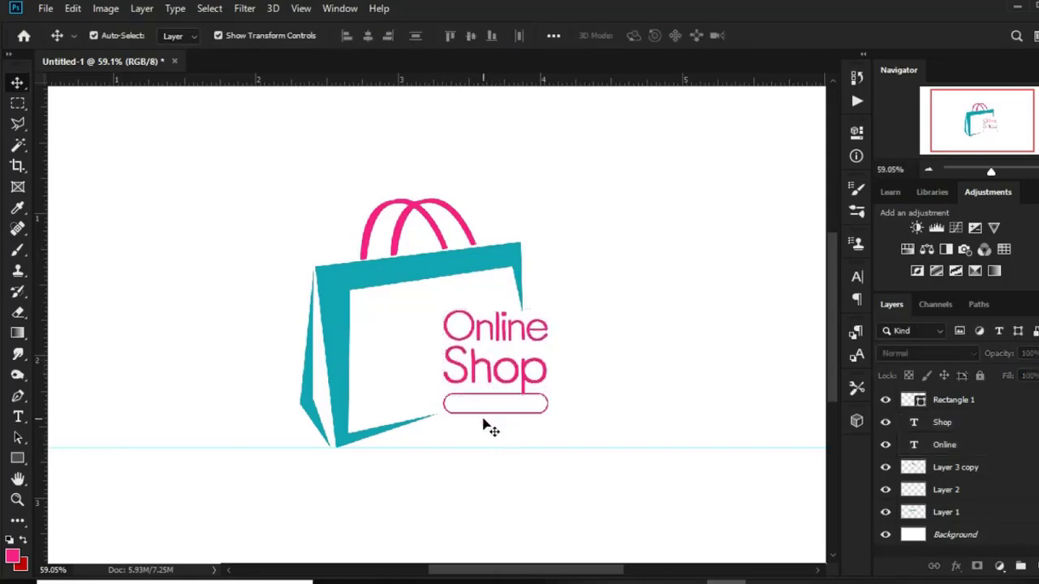
pyautogui.click(487, 421)
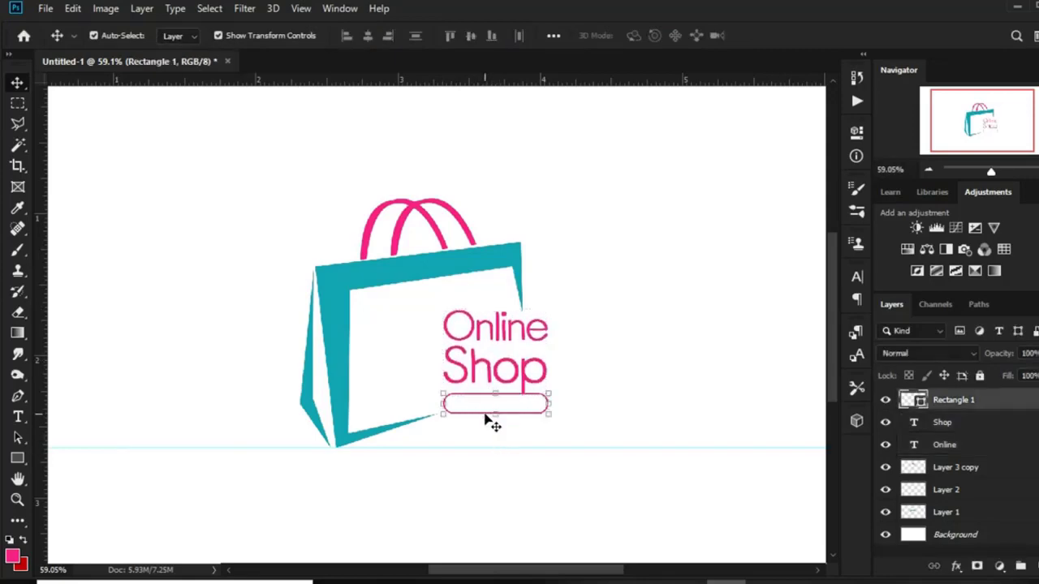
pyautogui.press('Down')
pyautogui.press('Down')
pyautogui.press('Down')
pyautogui.press('Down')
pyautogui.press('Down')
pyautogui.press('Down')
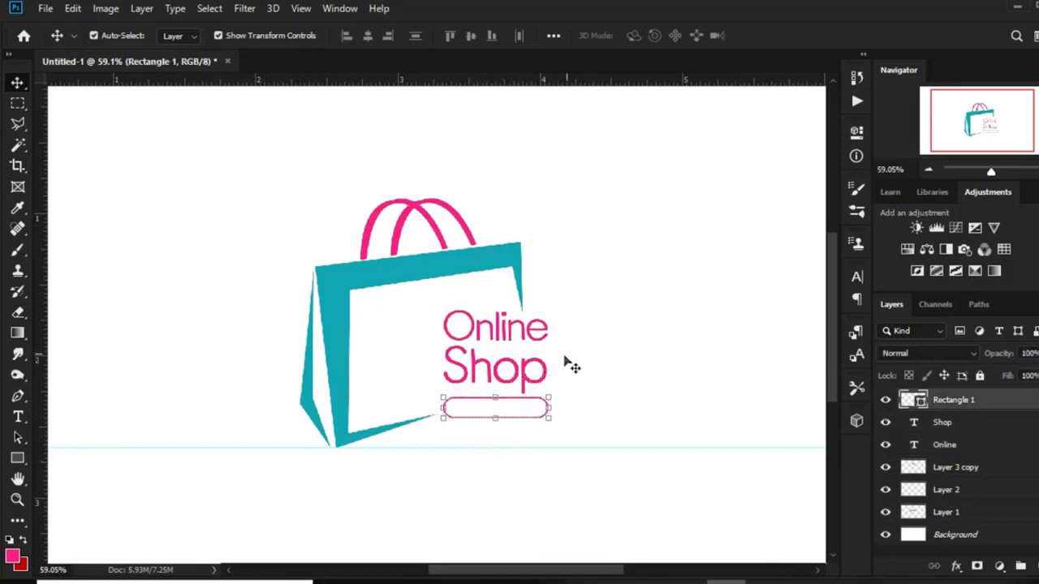
# Step: Fine-tune alignment by nudging the Online Shop text and the pill up slightly
pyautogui.click(505, 393)
pyautogui.click(510, 375)
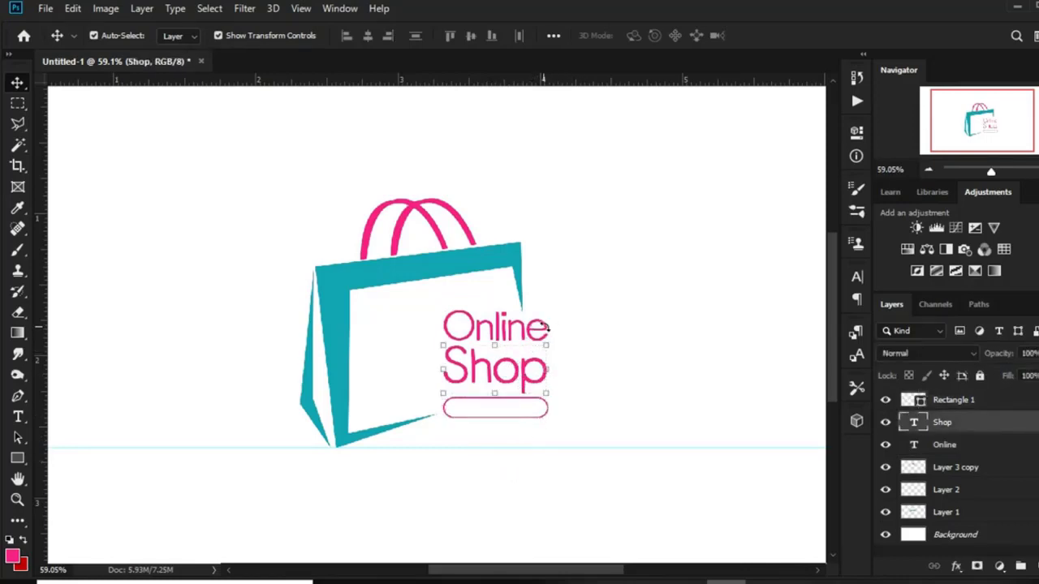
pyautogui.scroll(1, 546, 326)
pyautogui.keyDown('shift'); pyautogui.click(504, 333); pyautogui.keyUp('shift')
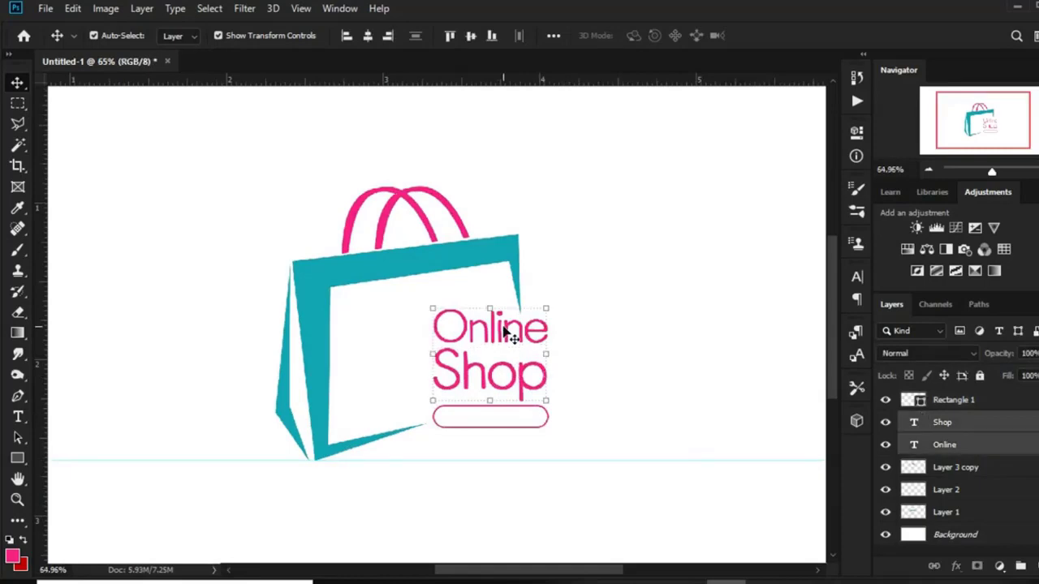
pyautogui.press('Up')
pyautogui.press('Up')
pyautogui.press('Up')
pyautogui.press('Up')
pyautogui.press('Up')
pyautogui.press('Up')
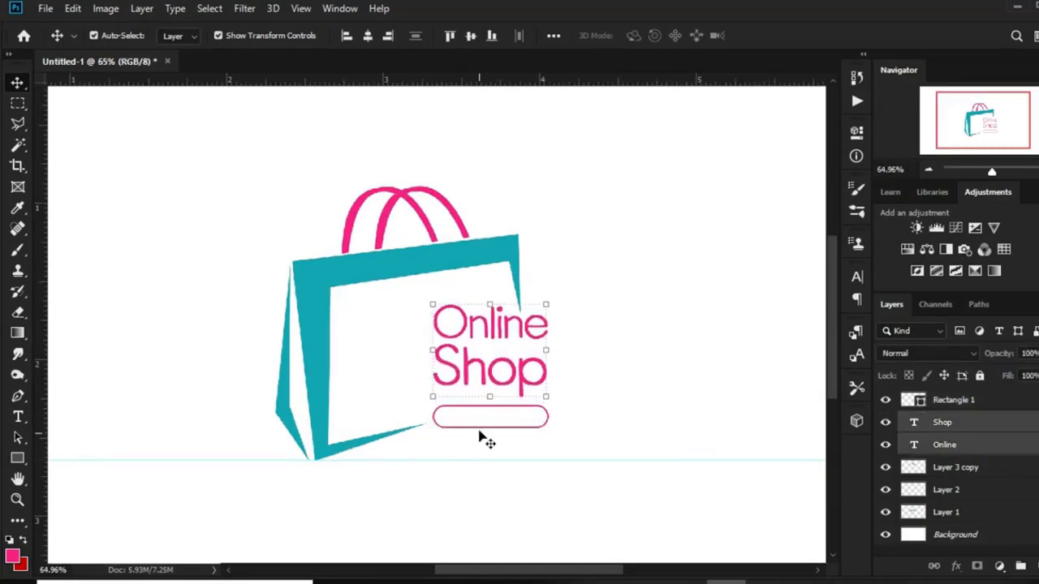
pyautogui.click(475, 457)
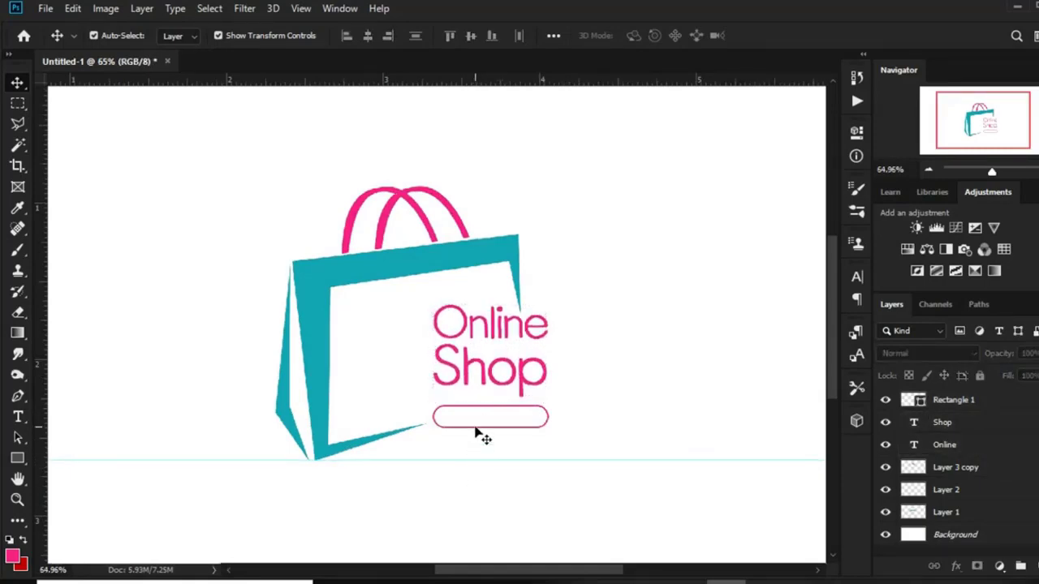
pyautogui.click(477, 430)
pyautogui.press('Up')
pyautogui.press('Up')
pyautogui.press('Up')
pyautogui.press('Up')
pyautogui.press('Up')
pyautogui.press('Up')
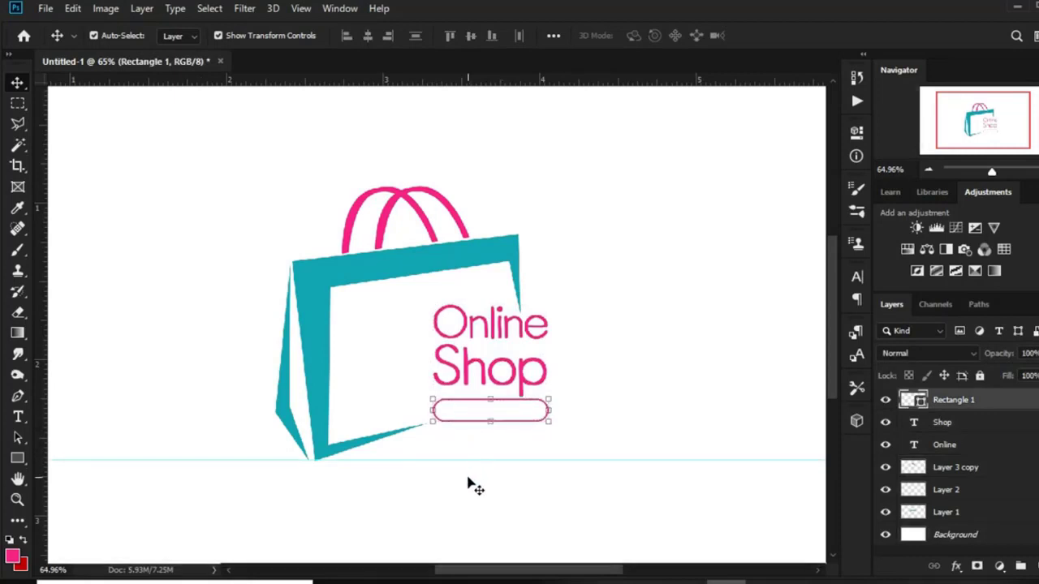
pyautogui.click(469, 487)
pyautogui.click(495, 325)
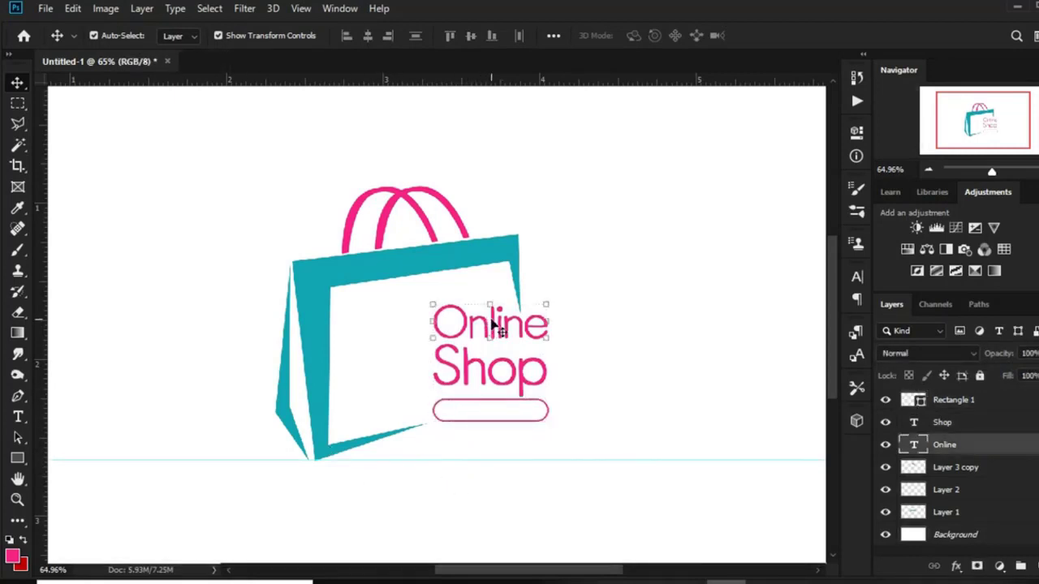
# Step: Duplicate Online below the bag, clear the cyan guide, and retype the copy as 'Slogan Here'
pyautogui.moveTo(490, 324); pyautogui.dragTo(501, 495)
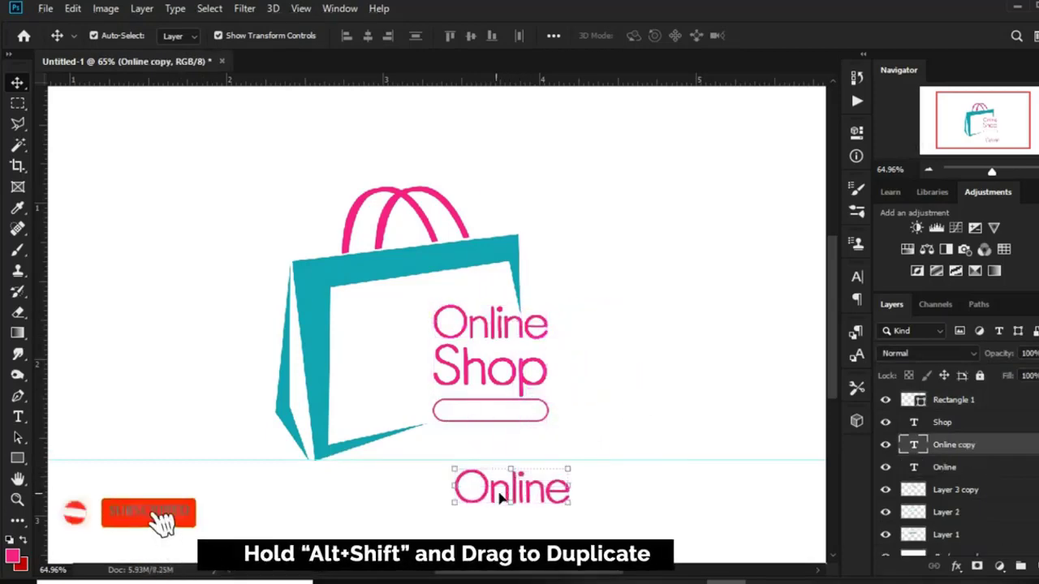
pyautogui.click(299, 9)
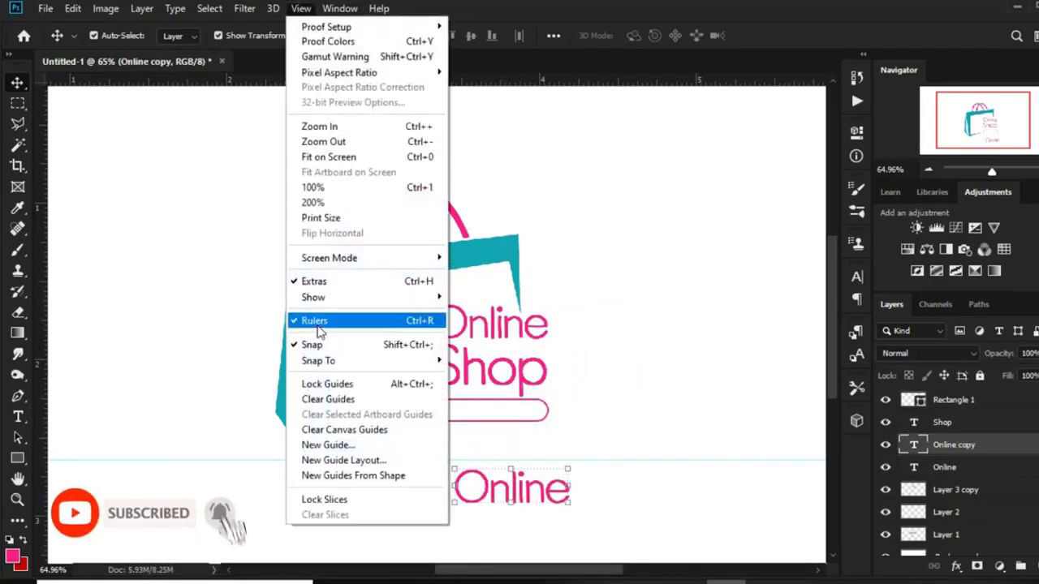
pyautogui.click(318, 398)
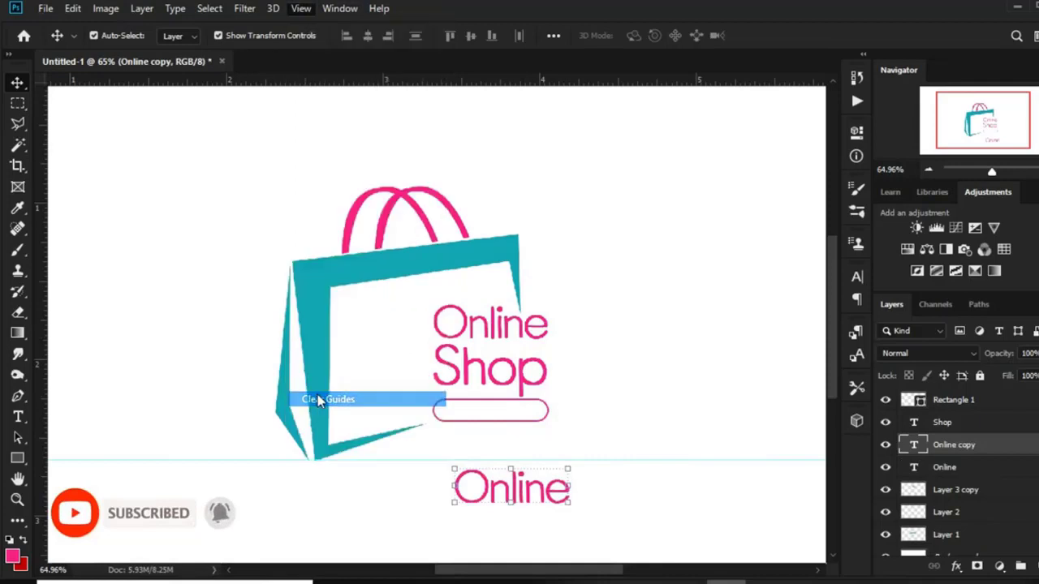
pyautogui.click(17, 417)
pyautogui.click(509, 487)
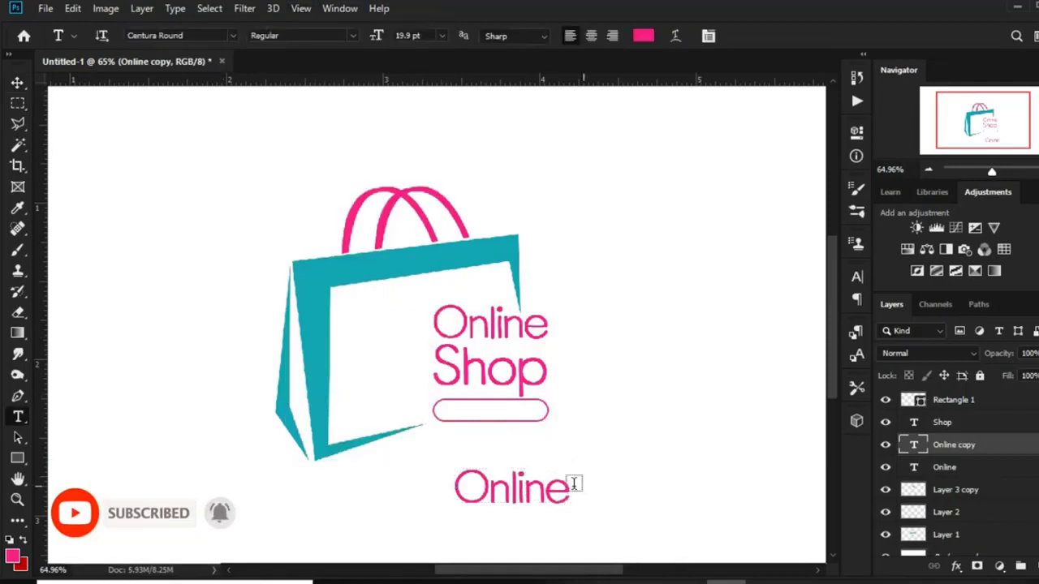
pyautogui.doubleClick(508, 487)
pyautogui.write('S')
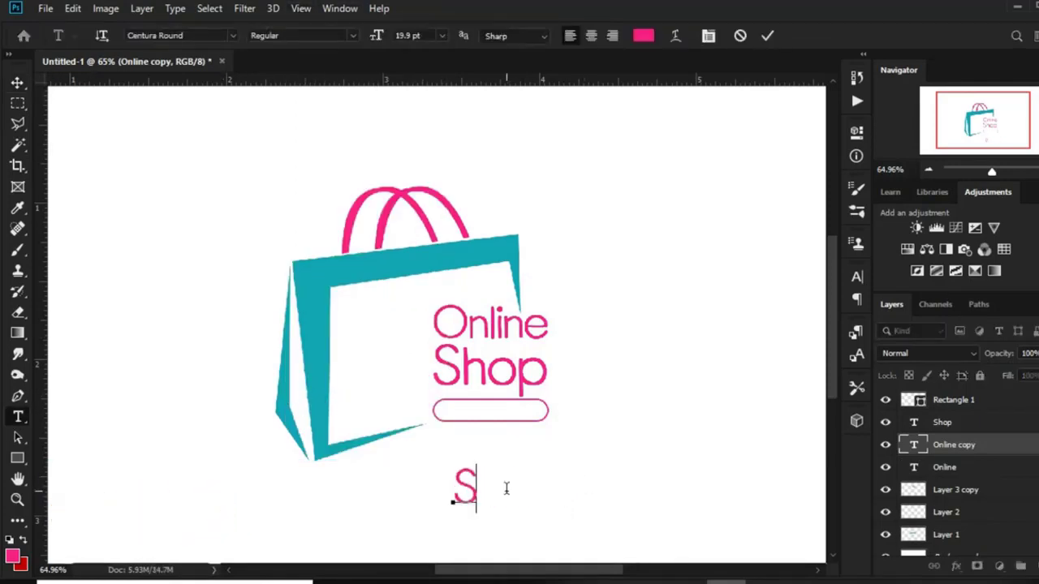
pyautogui.write('logan')
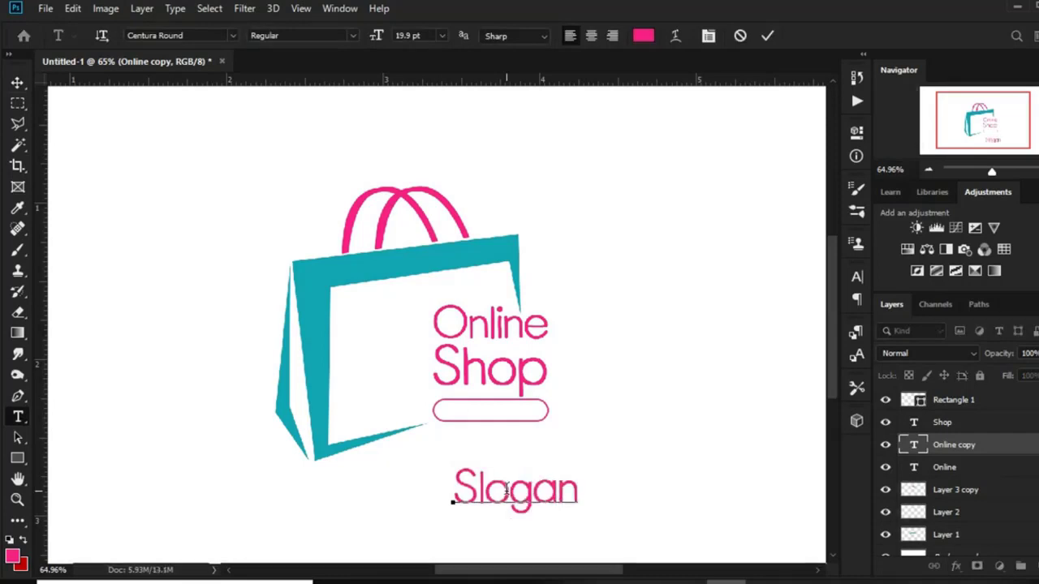
pyautogui.write(' Here')
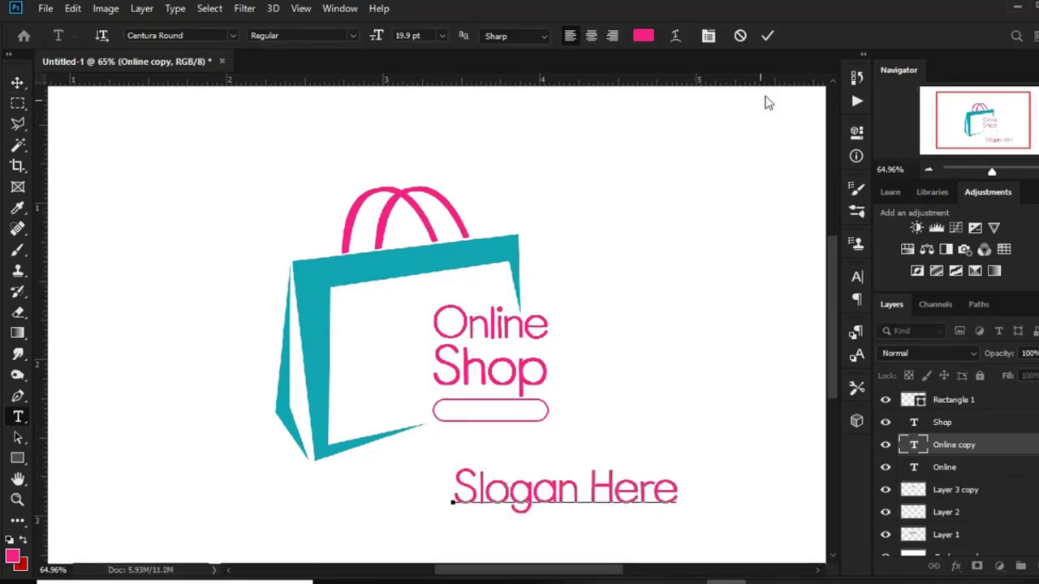
pyautogui.click(768, 36)
# Step: Shrink the Slogan Here text to fit inside the pill outline
pyautogui.press('v')
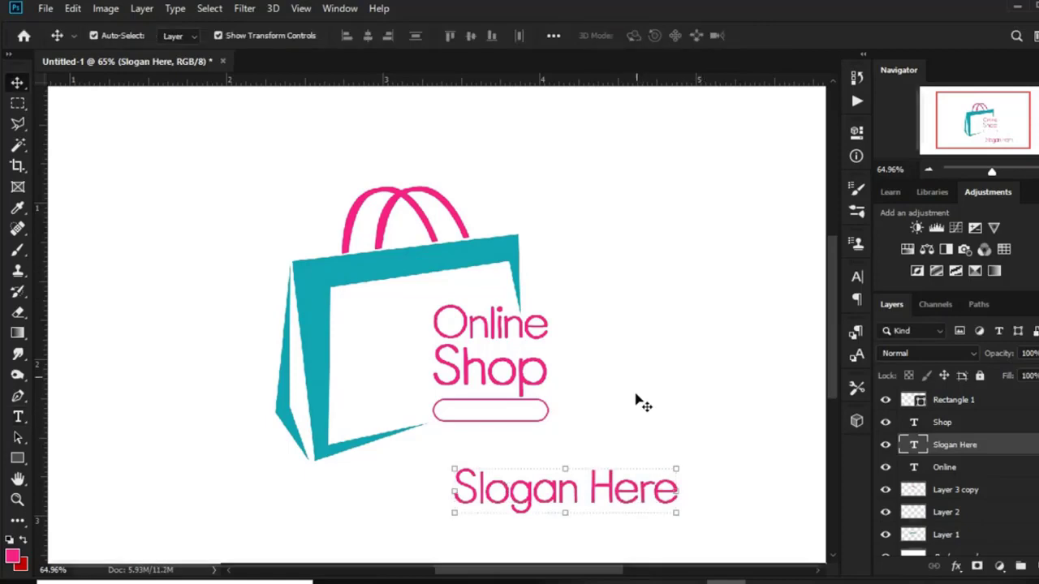
pyautogui.hotkey('ctrl', 't')
pyautogui.moveTo(676, 469)
pyautogui.mouseDown()
pyautogui.moveTo(561, 489)
pyautogui.moveTo(524, 462)
pyautogui.moveTo(520, 412)
pyautogui.moveTo(536, 404)
pyautogui.mouseUp()
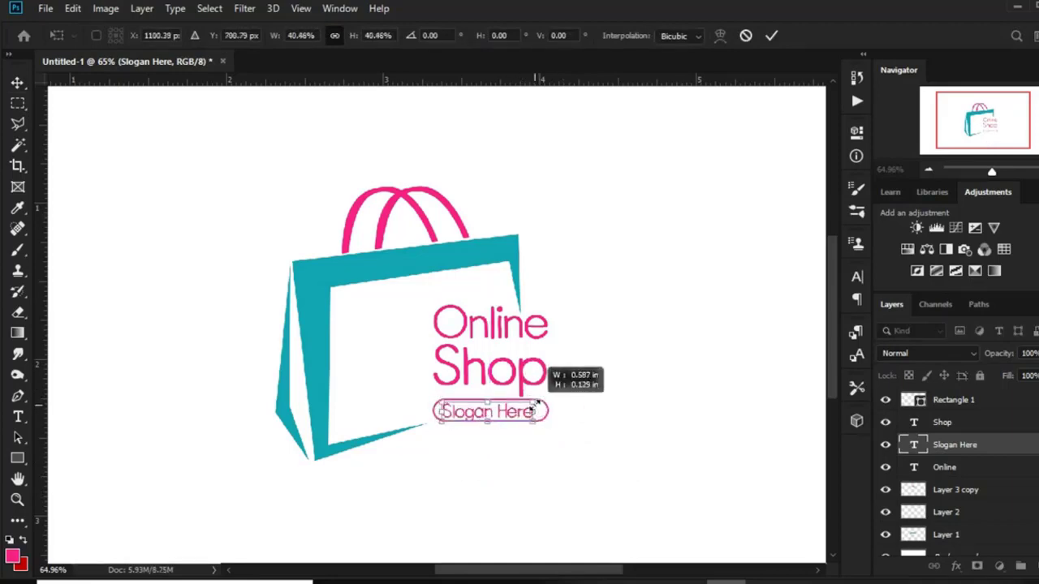
pyautogui.press('Return')
pyautogui.click(630, 329)
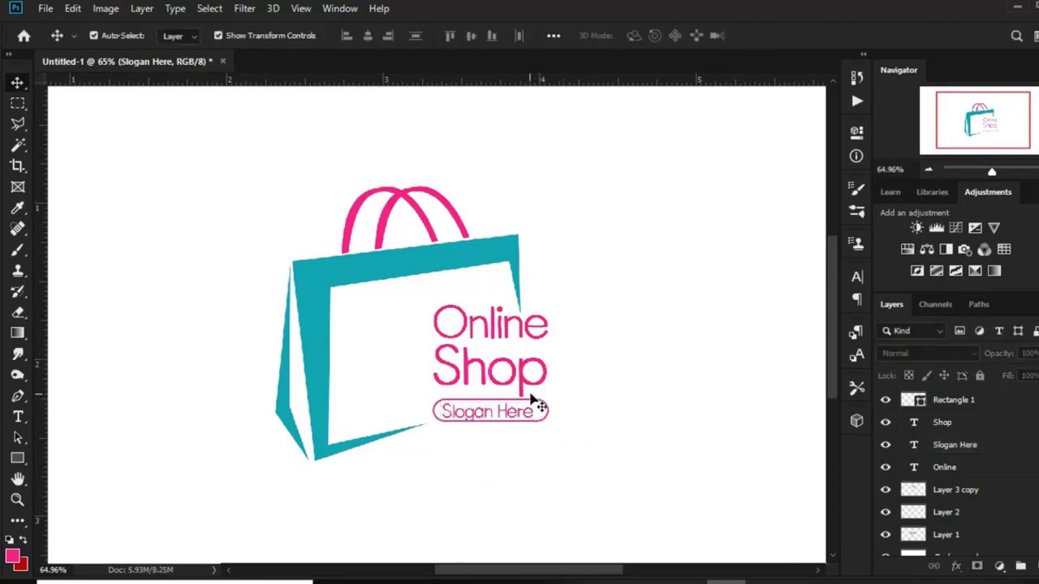
pyautogui.click(513, 418)
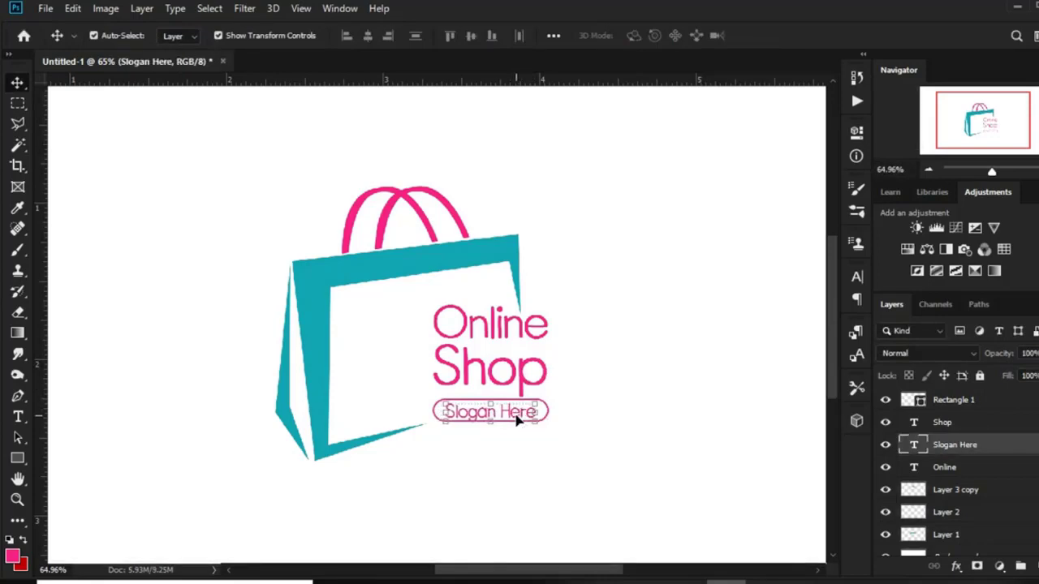
pyautogui.click(603, 395)
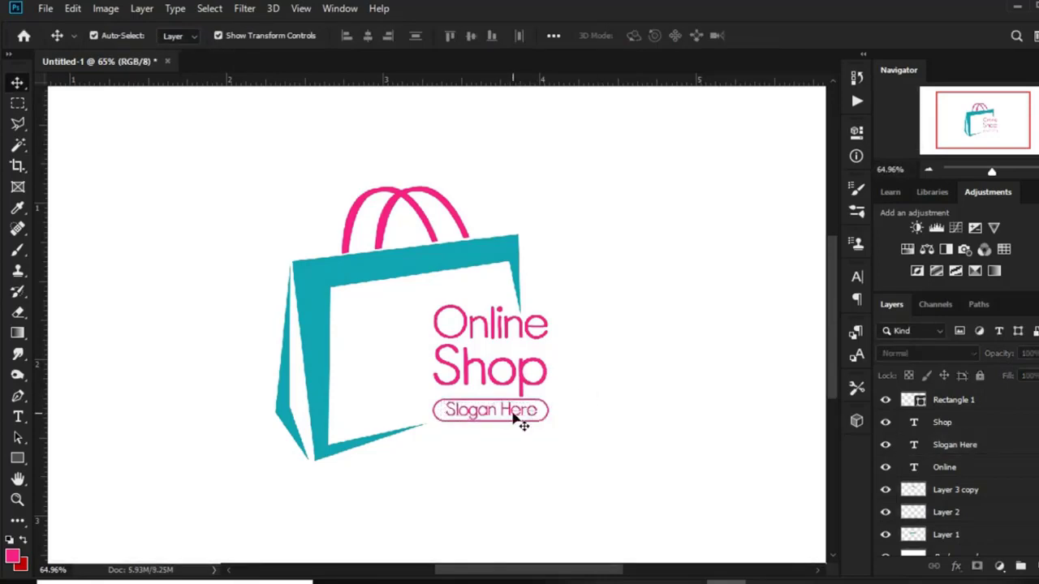
# Step: Hide the white Background layer
pyautogui.click(518, 417)
pyautogui.click(592, 391)
pyautogui.scroll(-2, 591, 380)
pyautogui.scroll(-2, 597, 379)
pyautogui.scroll(1, 579, 349)
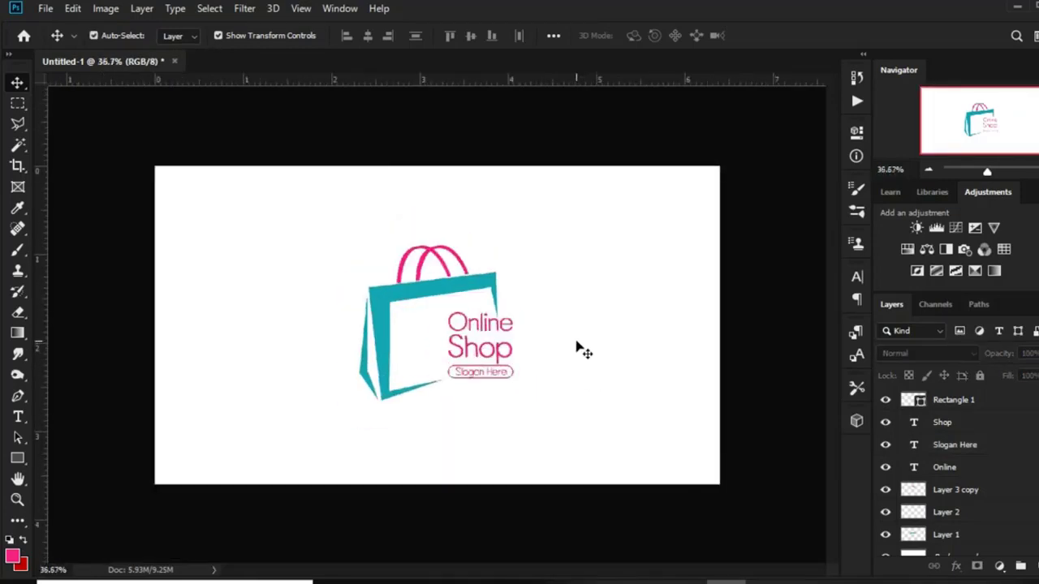
pyautogui.scroll(1, 571, 356)
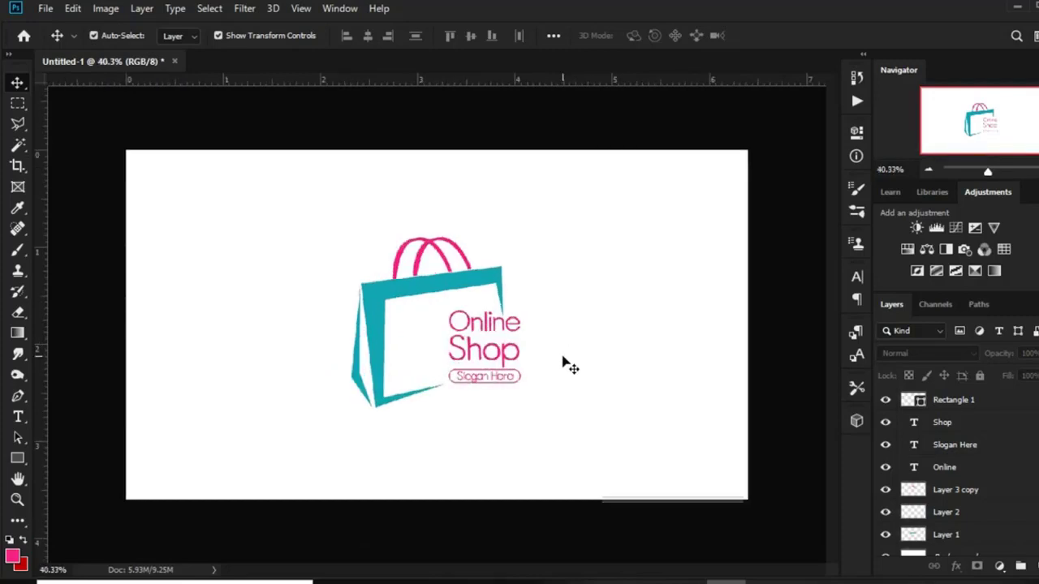
pyautogui.scroll(-1, 911, 497)
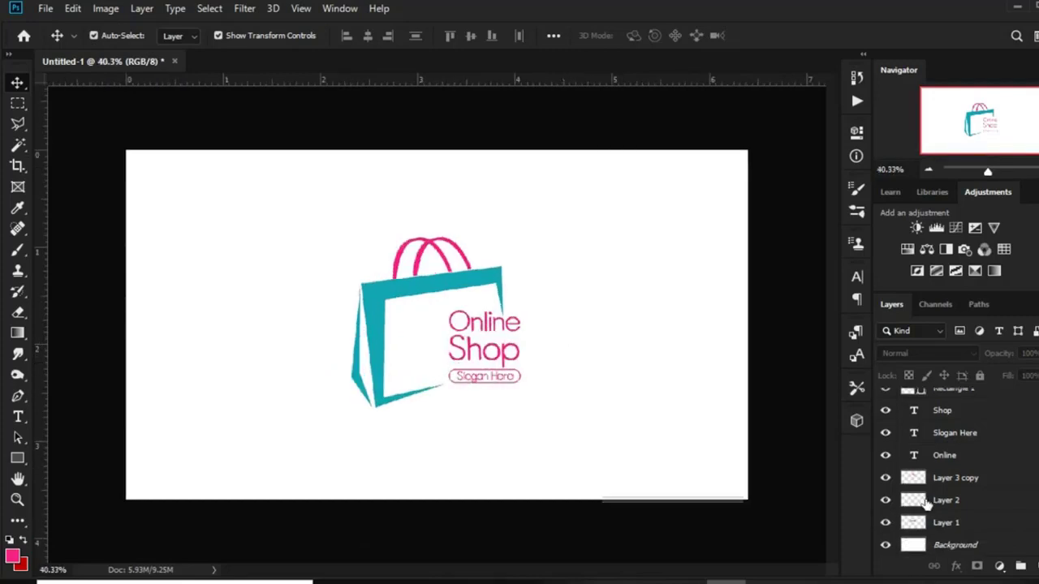
pyautogui.click(885, 545)
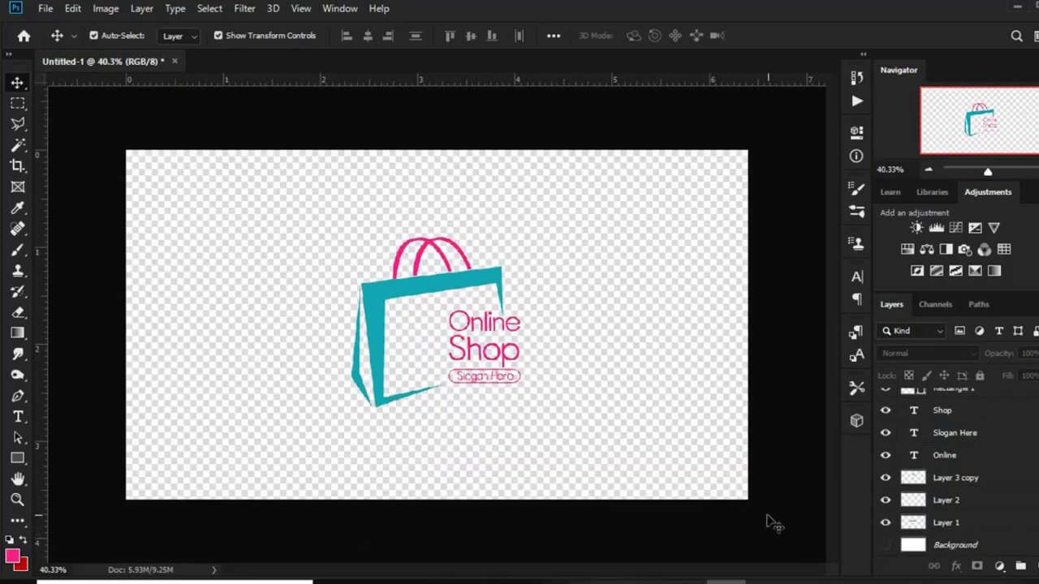
# Step: Stamp all visible layers into merged Layer 3 and move it up and to the right
pyautogui.scroll(1, 945, 532)
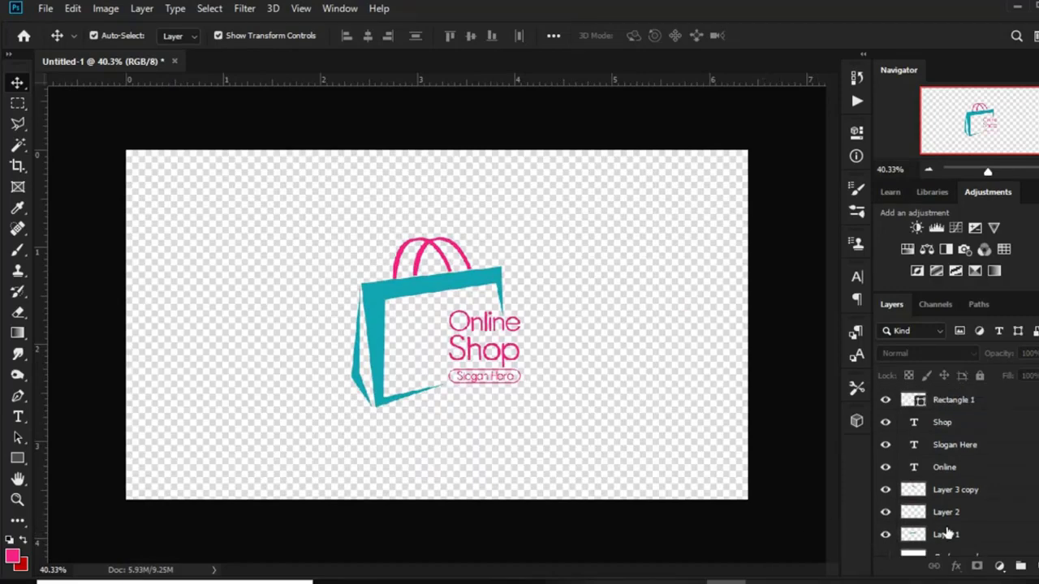
pyautogui.press('ctrl')
pyautogui.hotkey('ctrl', 'alt', 'shift', 'e')
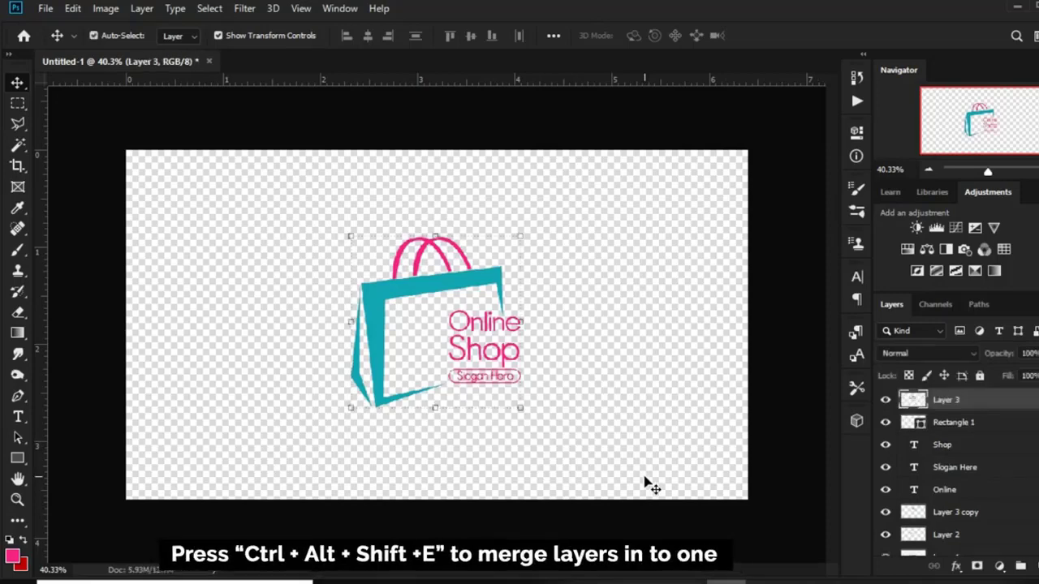
pyautogui.click(885, 400)
pyautogui.click(886, 400)
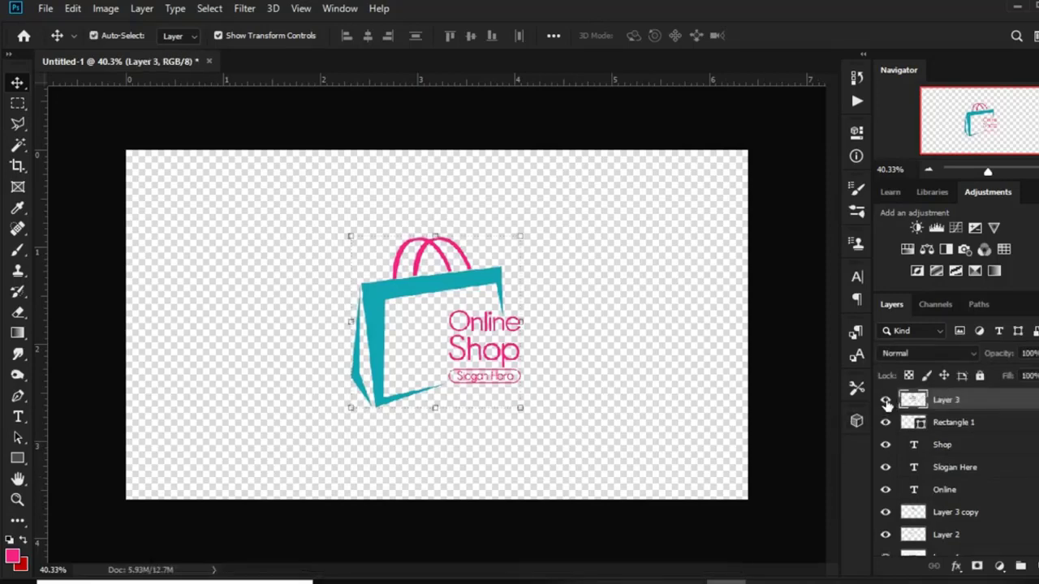
pyautogui.hotkey('ctrl', 't')
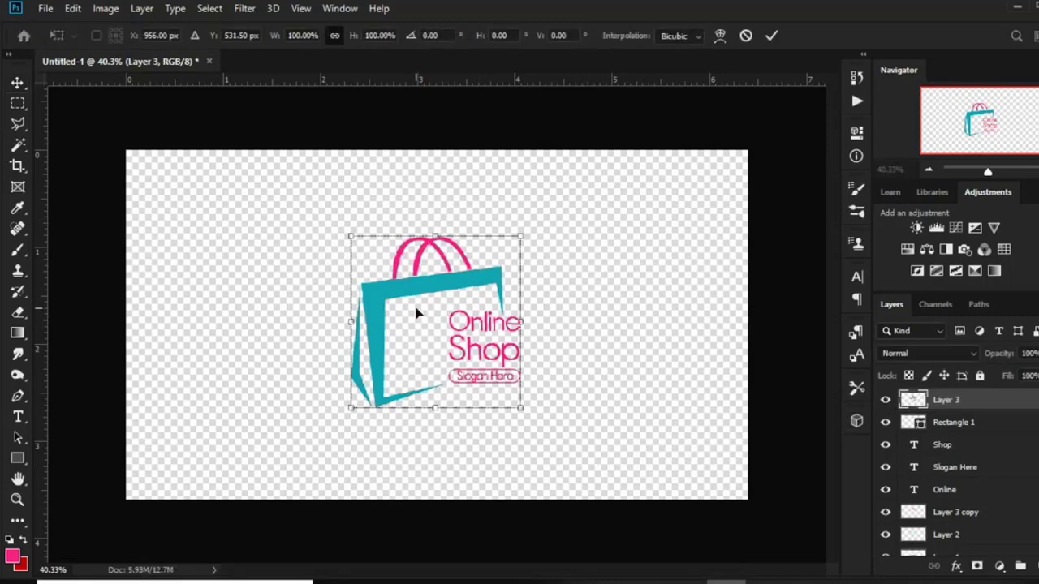
pyautogui.moveTo(416, 314)
pyautogui.mouseDown()
pyautogui.moveTo(538, 276)
pyautogui.moveTo(587, 242)
pyautogui.mouseUp()
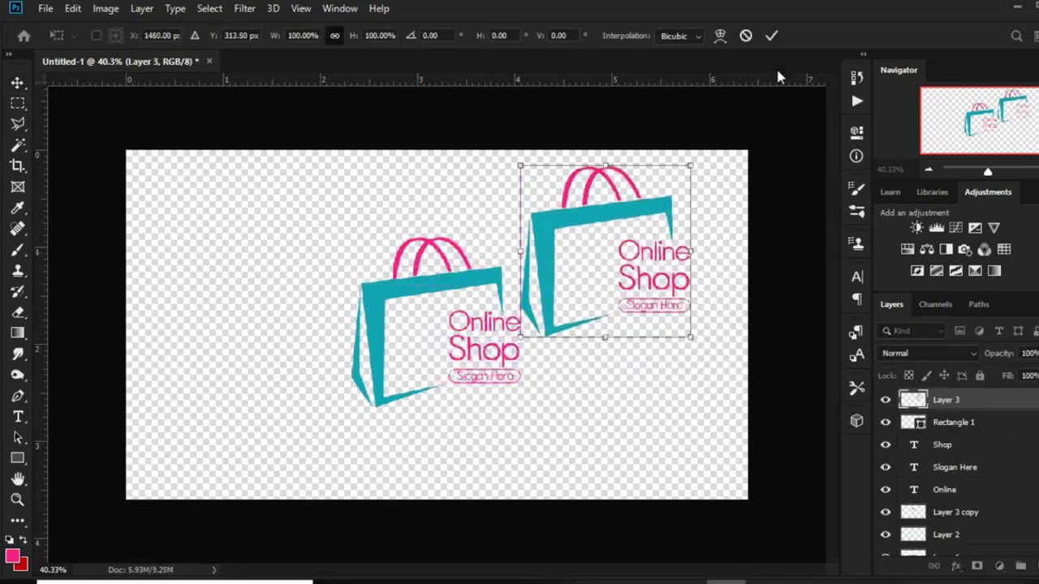
pyautogui.click(772, 36)
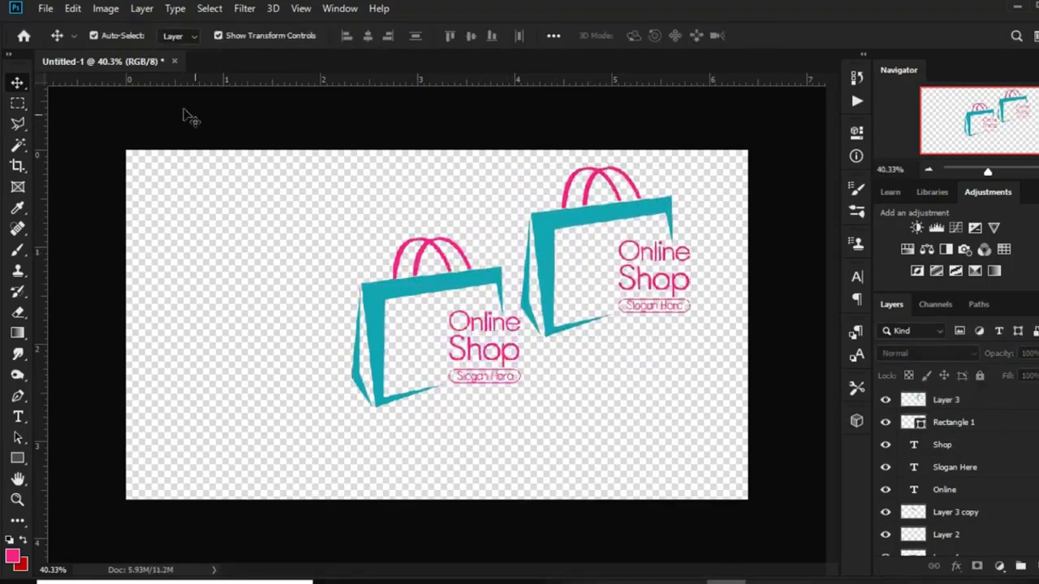
pyautogui.click(47, 10)
pyautogui.moveTo(76, 103)
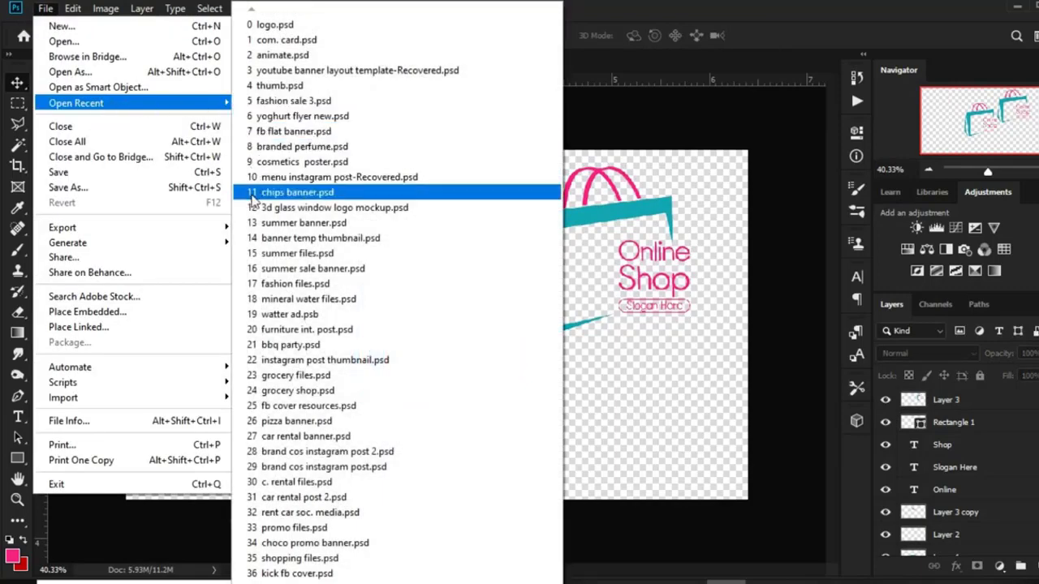
# Step: Open '3d glass window logo mockup.psd' from recent files and edit its Your Logo smart object
pyautogui.click(278, 208)
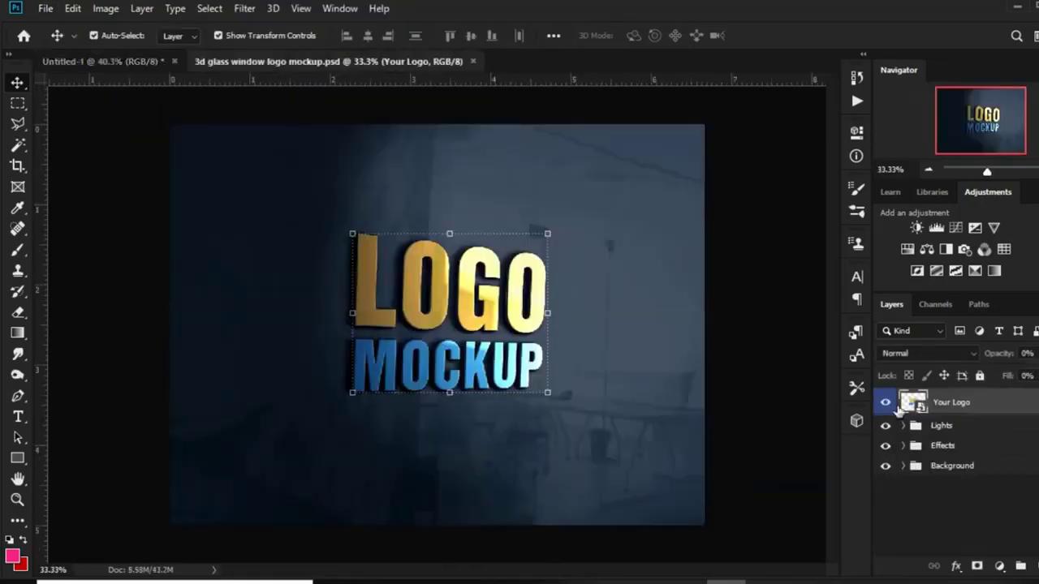
pyautogui.doubleClick(913, 404)
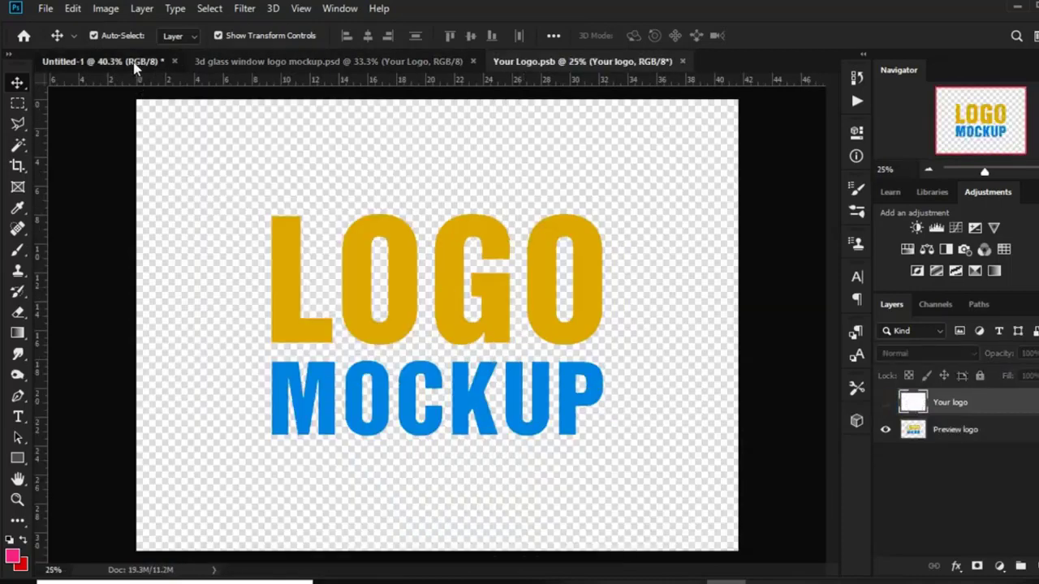
# Step: Bring merged Layer 3 into Your Logo.psb and enlarge it to about 177%
pyautogui.click(98, 61)
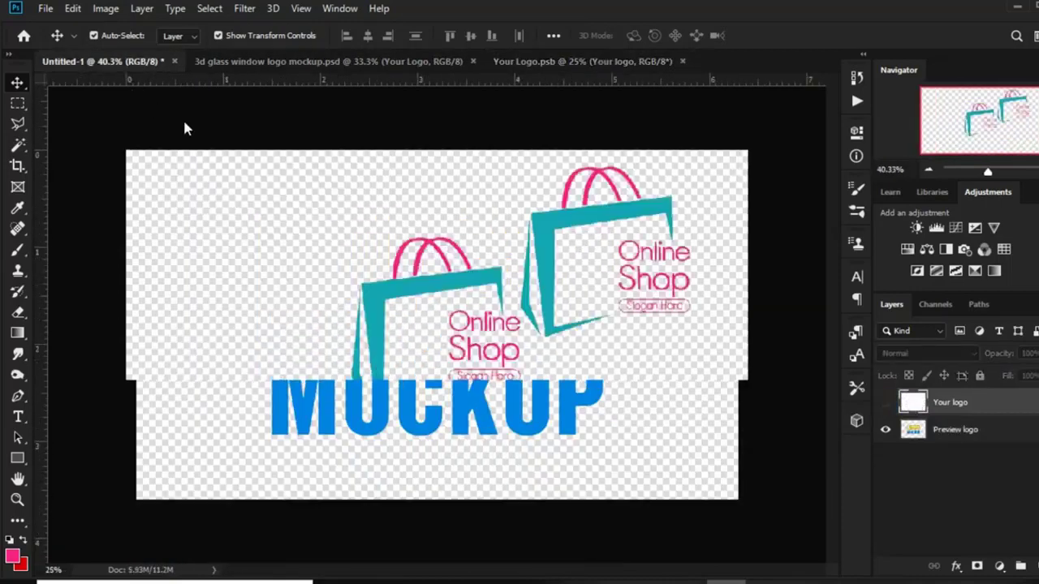
pyautogui.click(599, 219)
pyautogui.moveTo(588, 216)
pyautogui.mouseDown()
pyautogui.moveTo(618, 63)
pyautogui.moveTo(487, 274)
pyautogui.mouseUp()
pyautogui.click(624, 258)
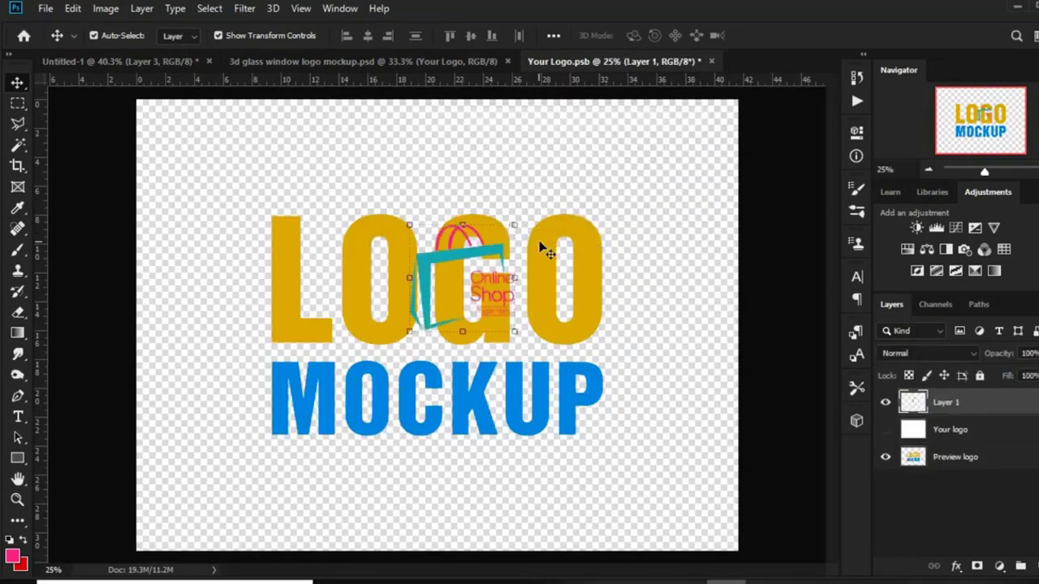
pyautogui.moveTo(462, 333); pyautogui.dragTo(462, 426)
pyautogui.moveTo(461, 329); pyautogui.dragTo(446, 330)
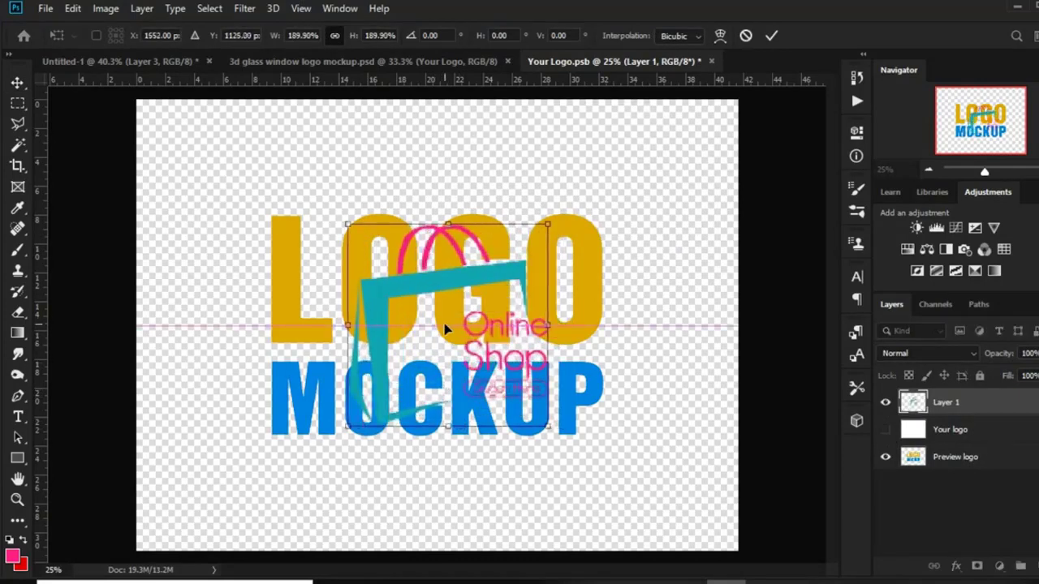
pyautogui.click(772, 36)
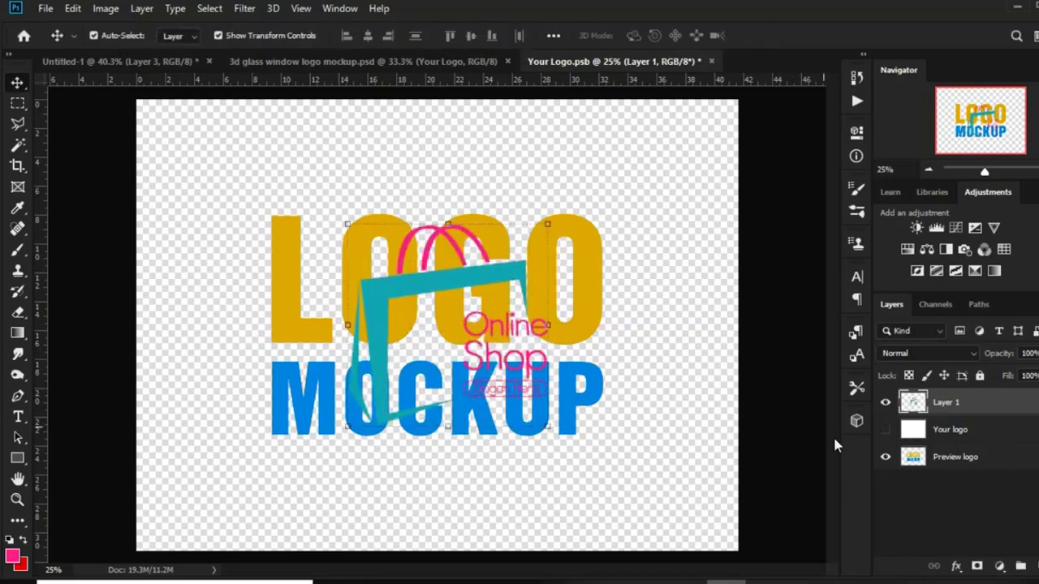
# Step: Hide the placeholder preview layer, centre the logo on the canvas, then save and close Your Logo.psb
pyautogui.click(886, 460)
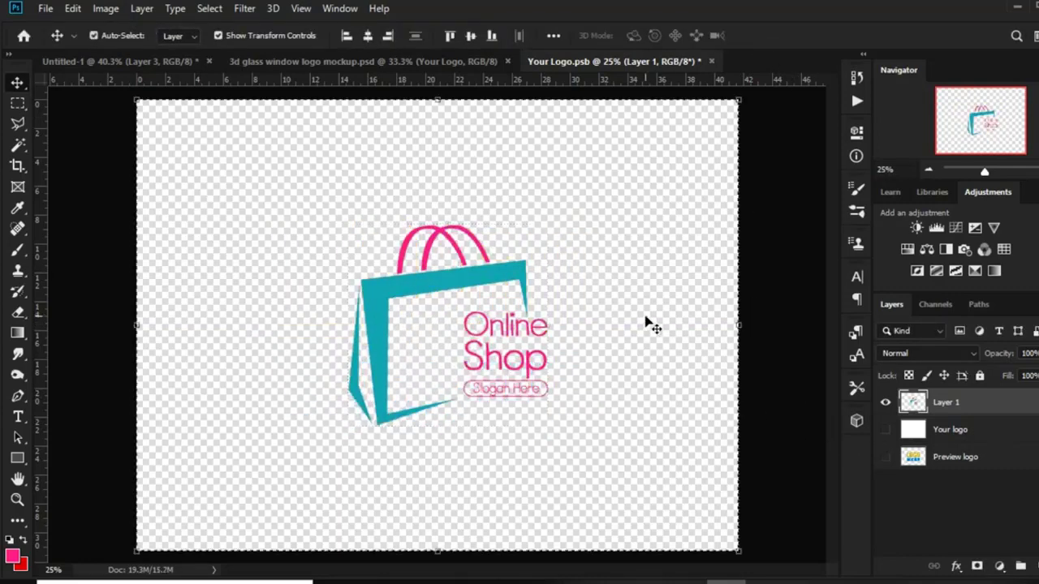
pyautogui.hotkey('ctrl', 'a')
pyautogui.click(367, 37)
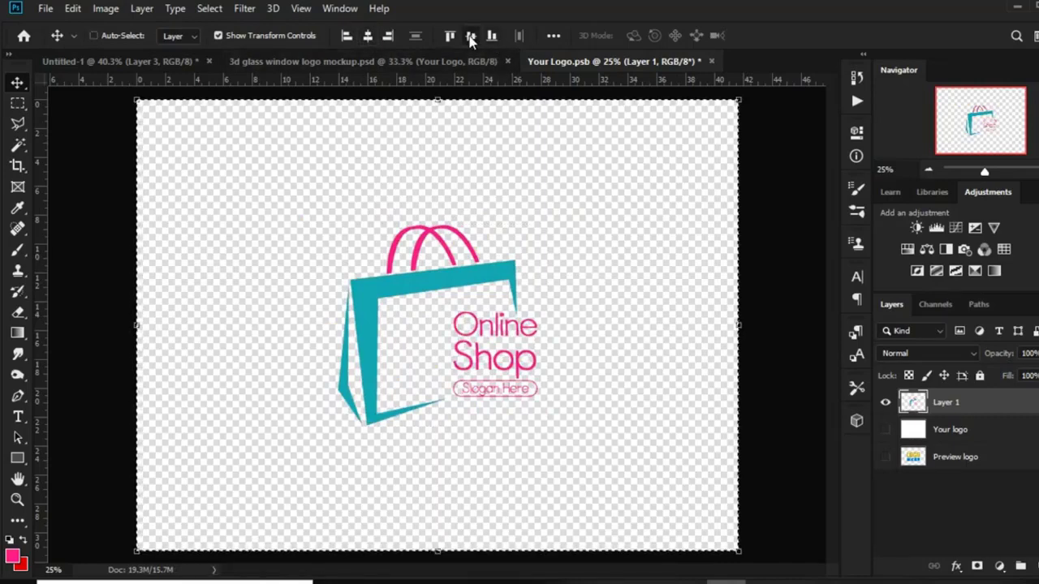
pyautogui.hotkey('ctrl', 'd')
pyautogui.click(711, 61)
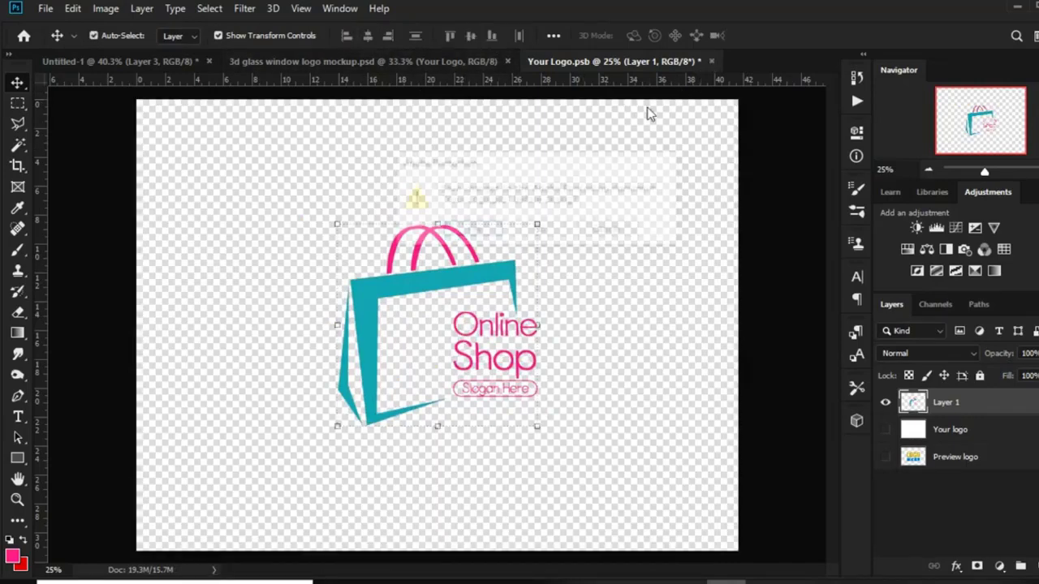
pyautogui.click(473, 231)
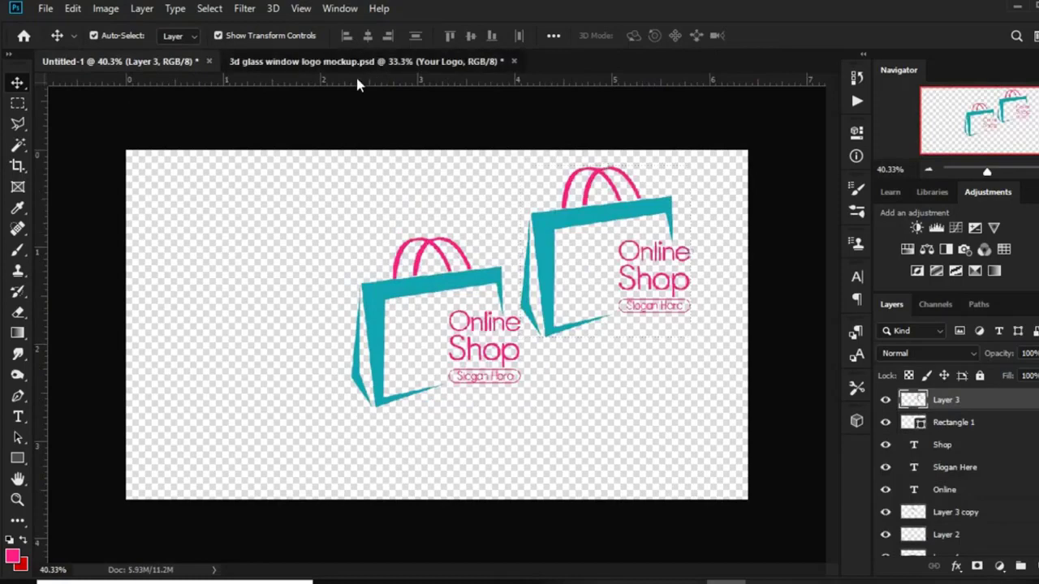
# Step: Zoom in on the glass window mockup to inspect the Online Shop bag logo on the wall
pyautogui.click(356, 72)
pyautogui.moveTo(423, 167); pyautogui.dragTo(470, 218)
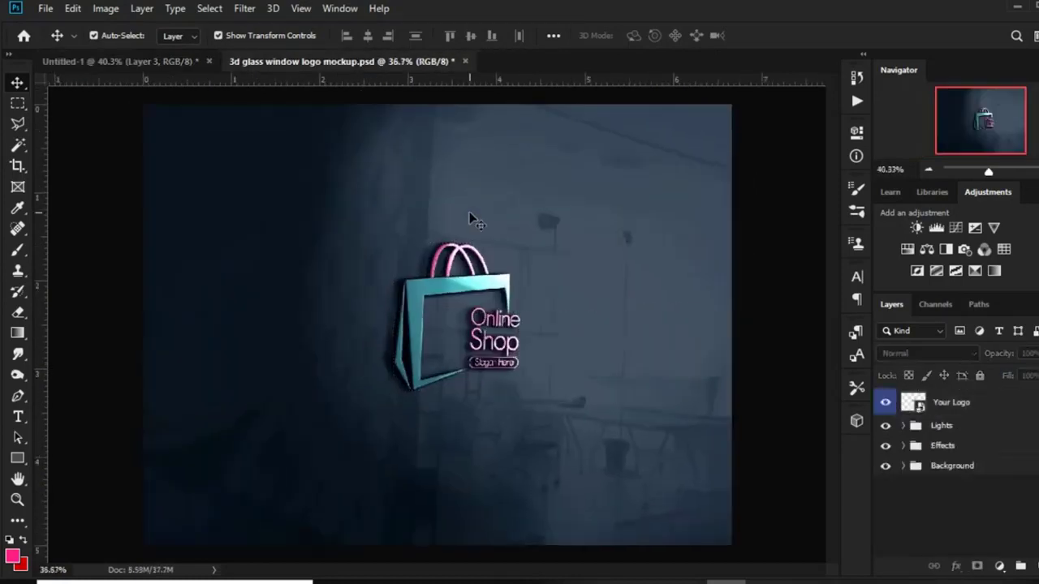
pyautogui.scroll(1, 469, 217)
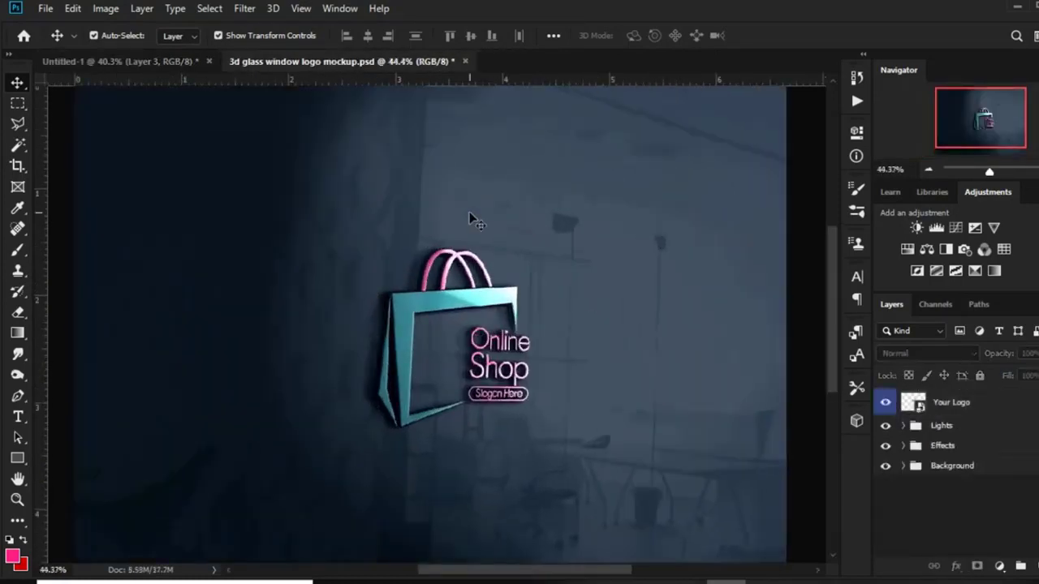
pyautogui.scroll(-1, 470, 216)
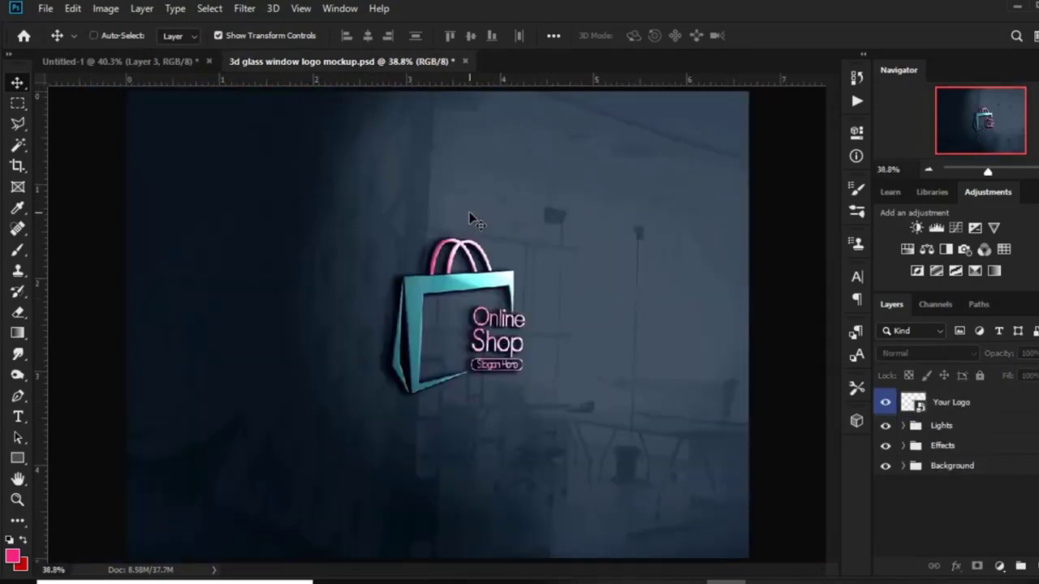
pyautogui.scroll(1, 475, 221)
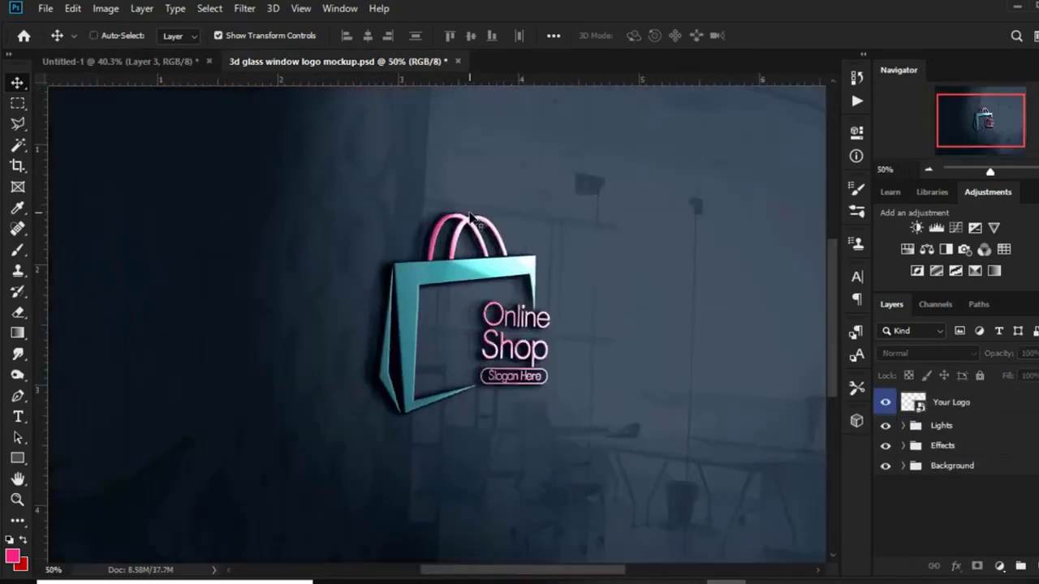